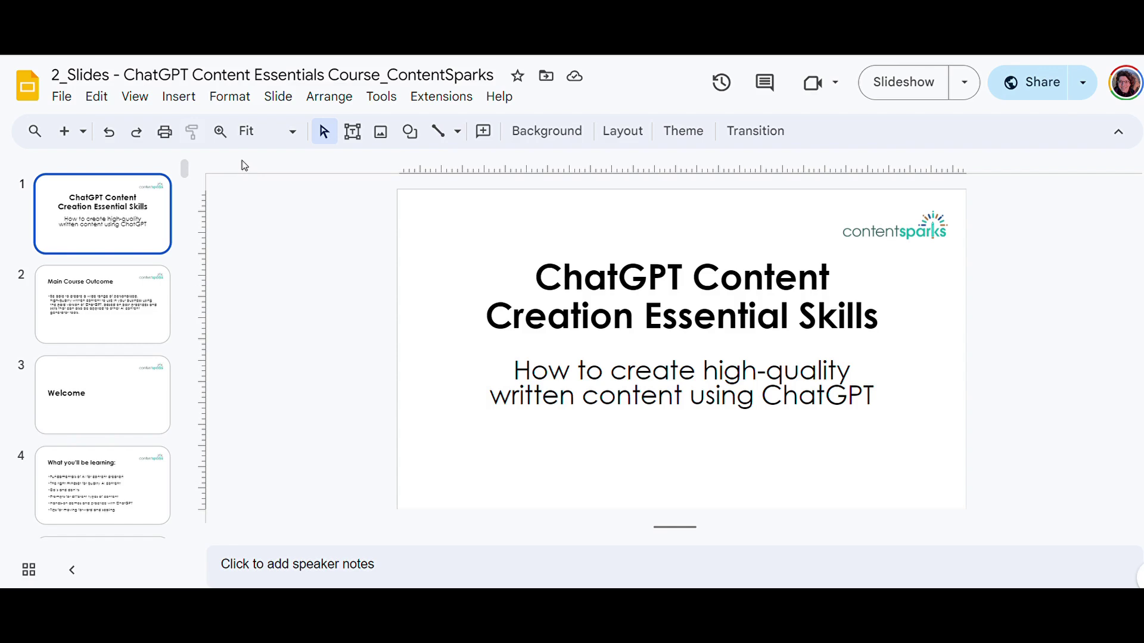
Copy the entire presentation as 'Core demo google slides' into a chosen folder and open it
left_click(63, 97)
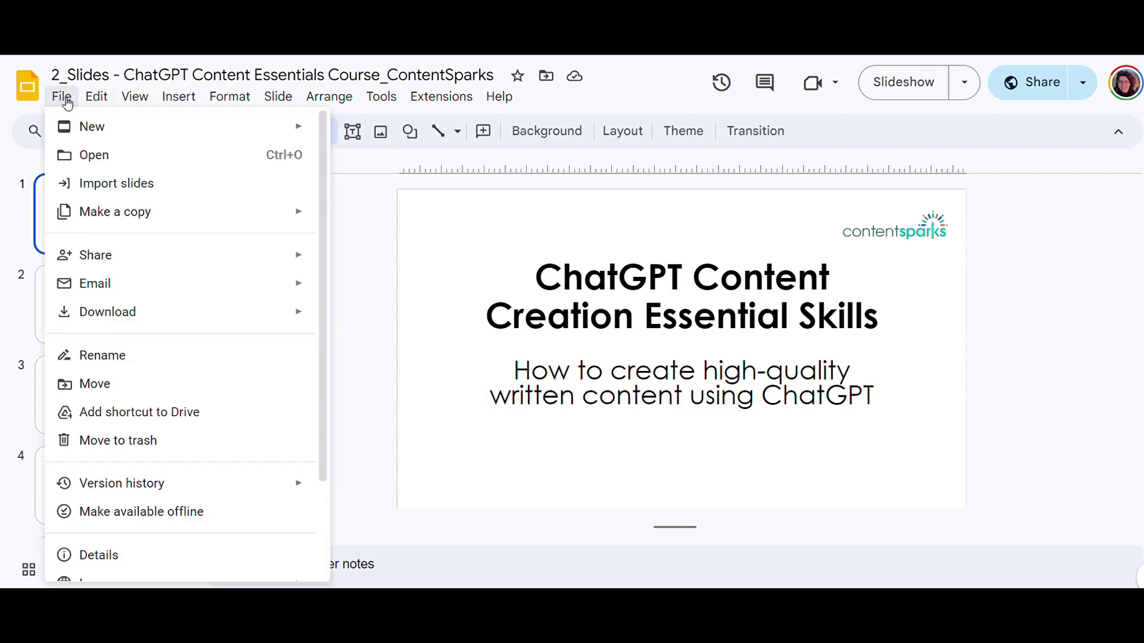
mouse_move(118, 217)
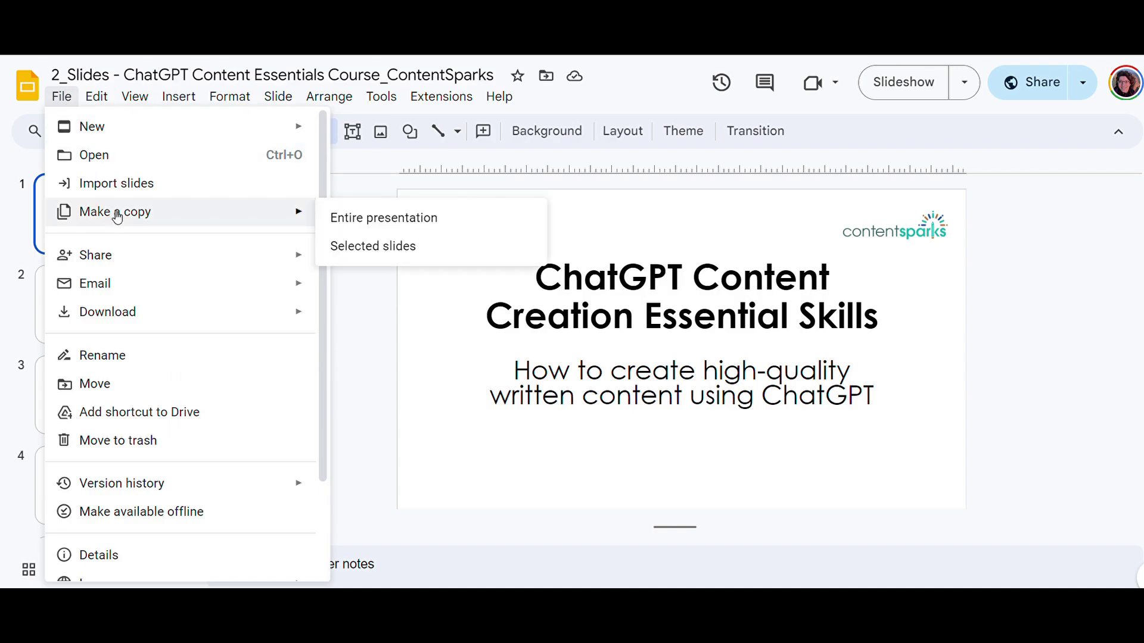
left_click(372, 218)
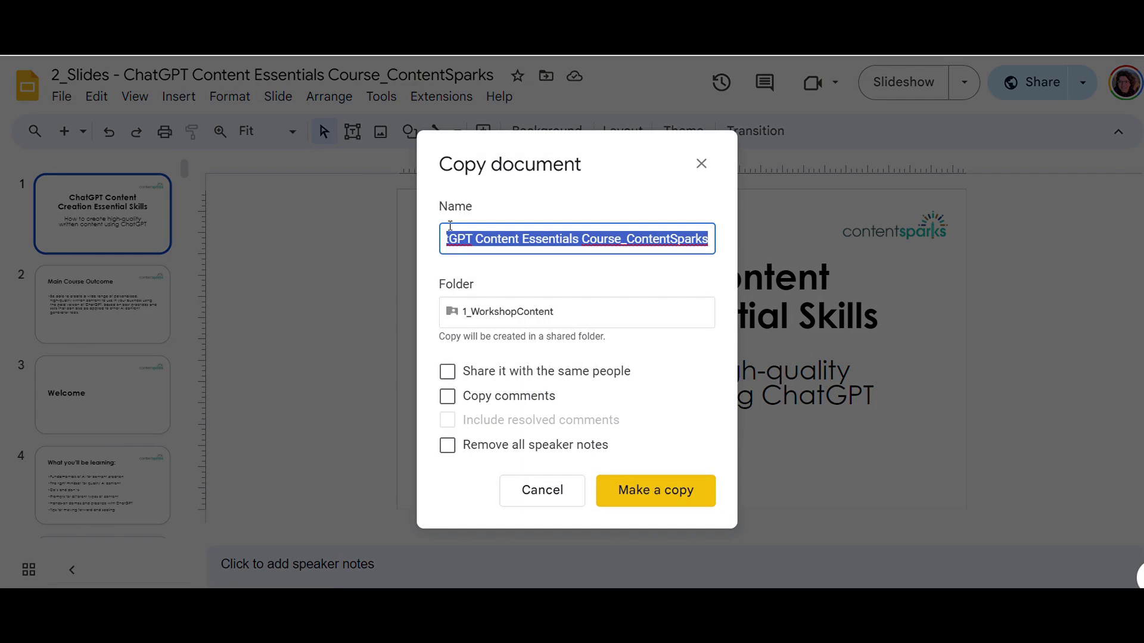
type("Core demo google slides")
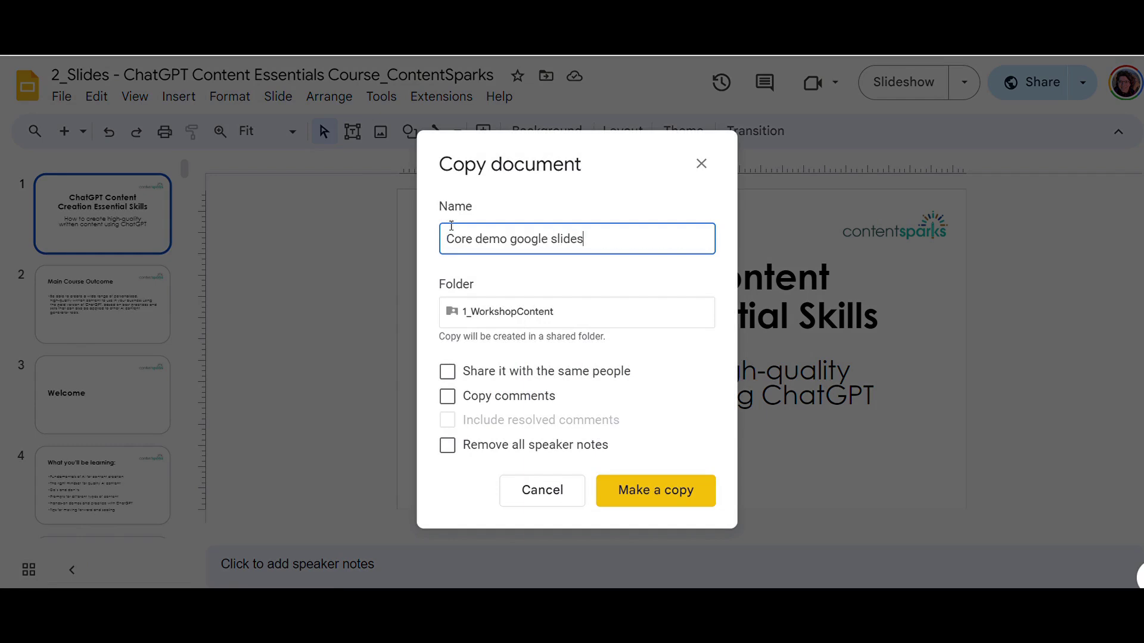
left_click(576, 311)
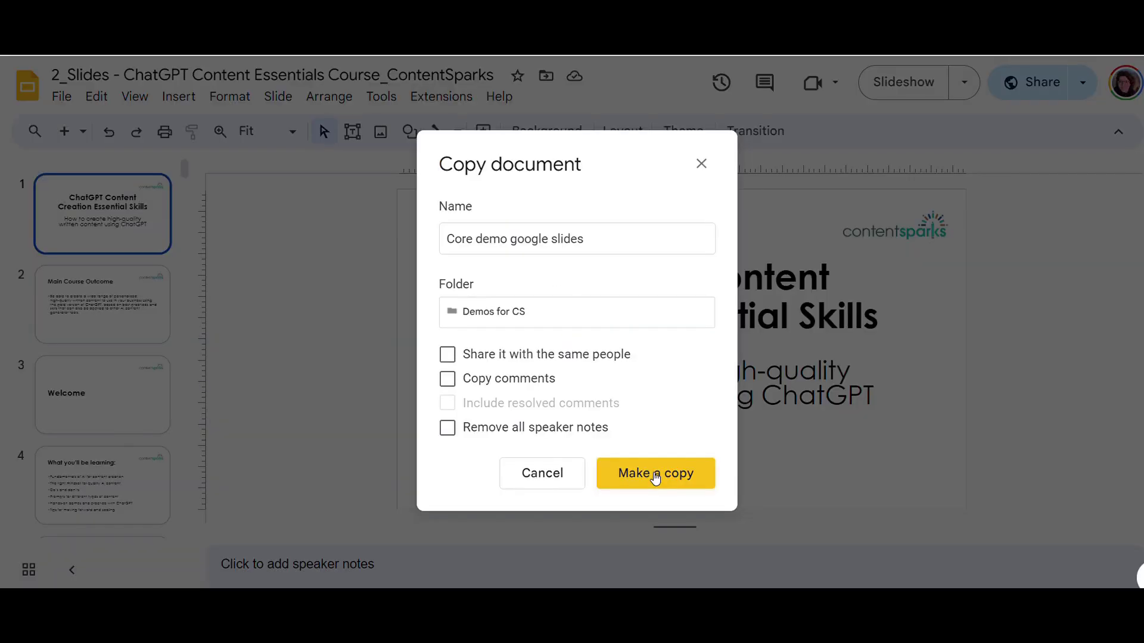
left_click(656, 474)
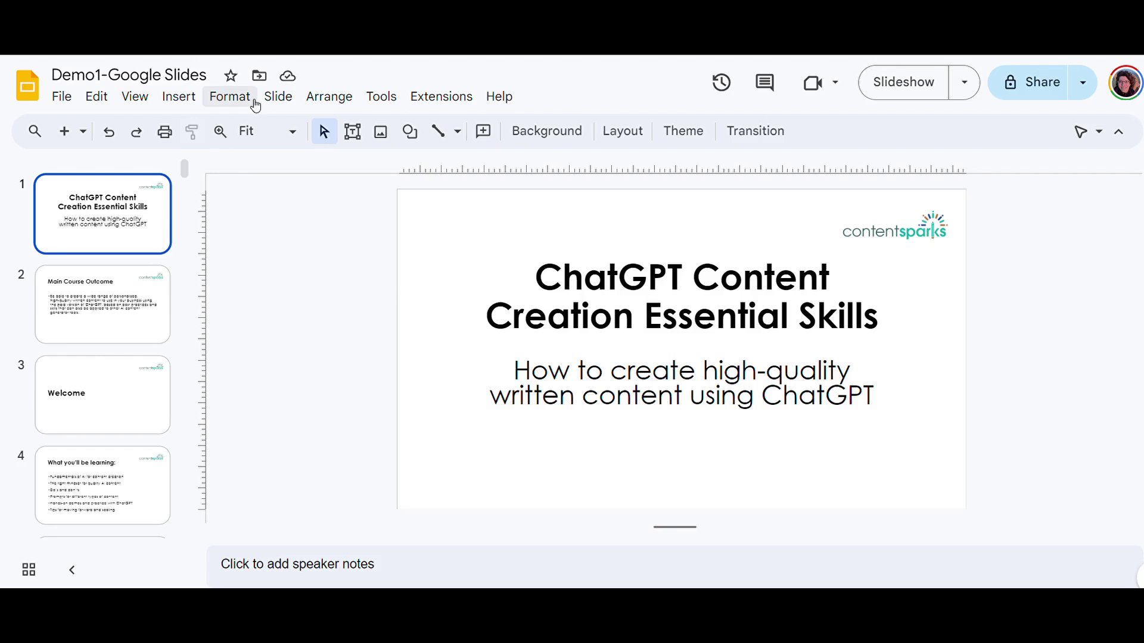
Pick the Shift theme from the Themes panel so it restyles every slide
left_click(279, 105)
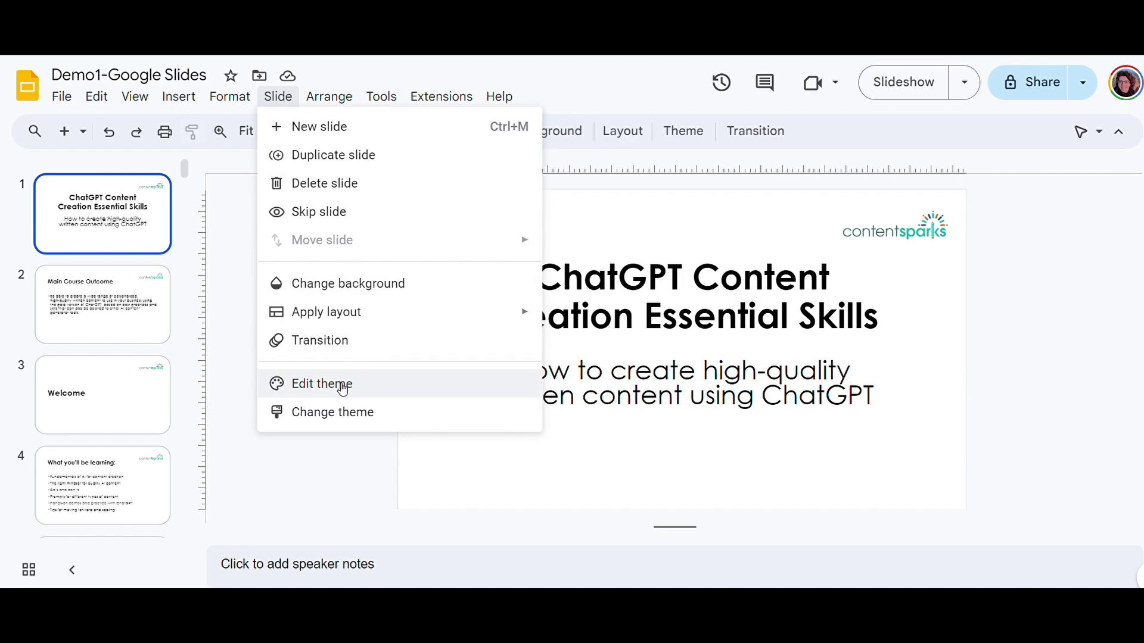
left_click(338, 418)
scroll(958, 267, "down", 2)
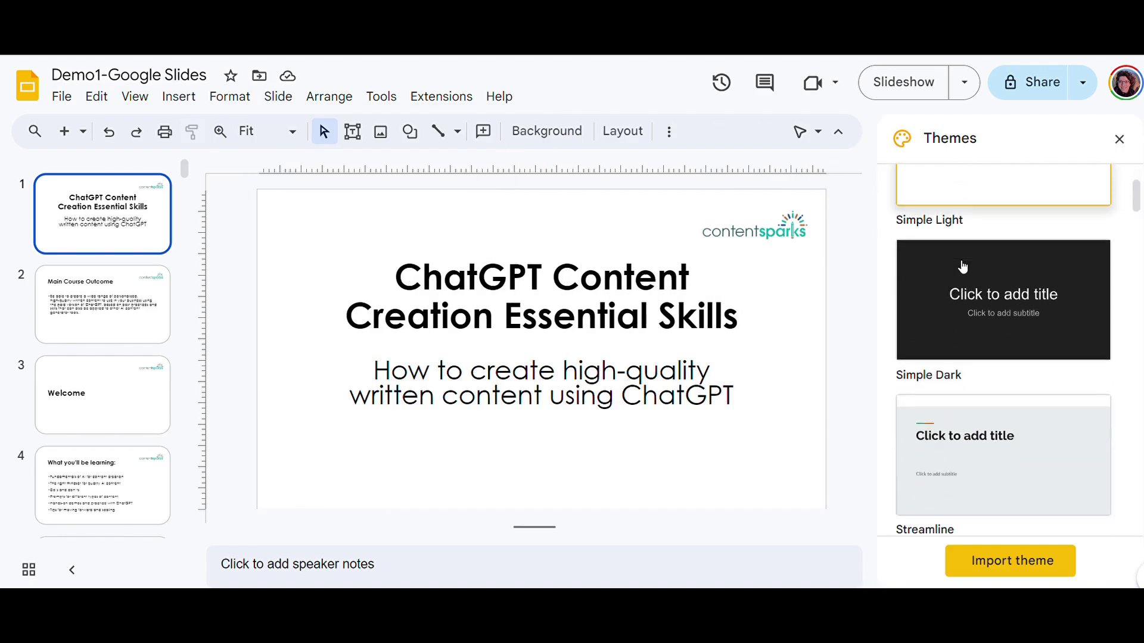
scroll(961, 266, "down", 8)
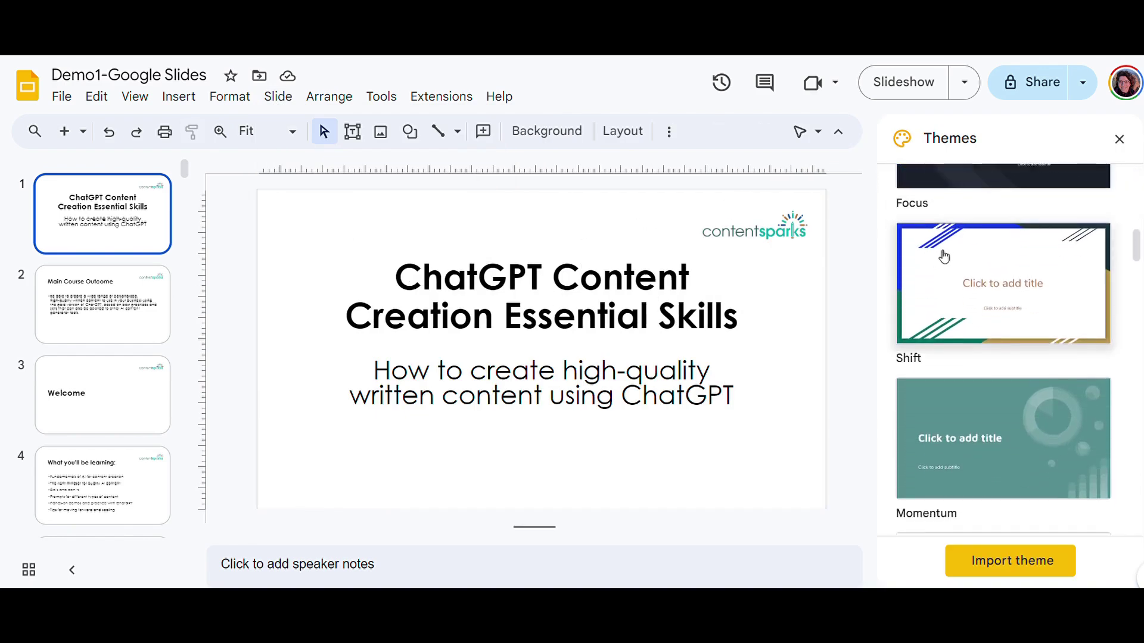
left_click(1016, 264)
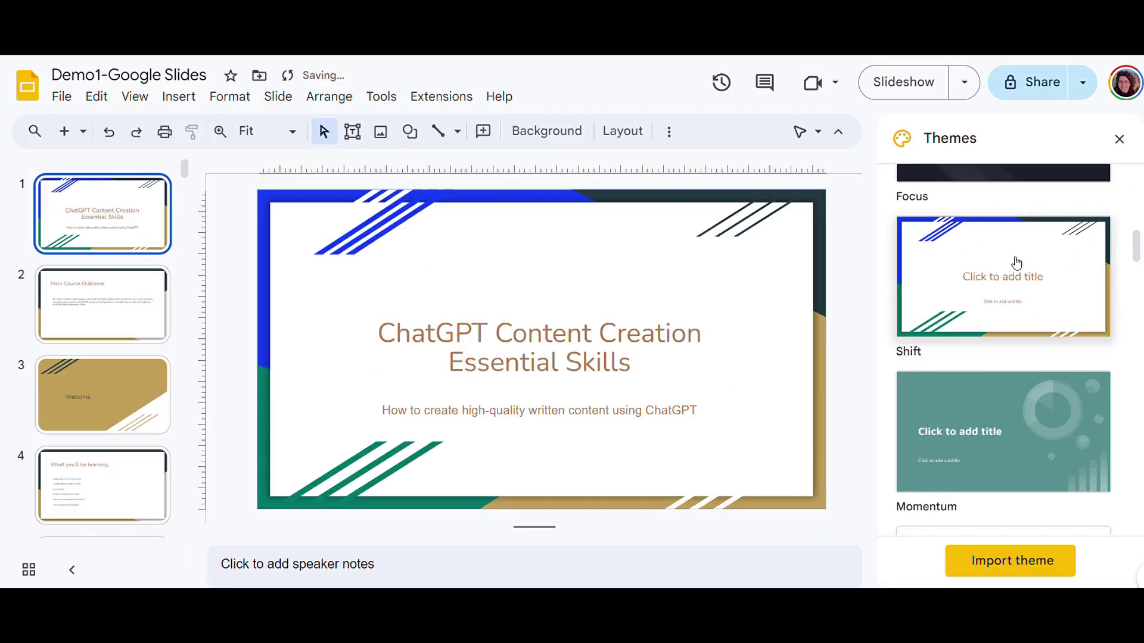
scroll(801, 318, "down", 1)
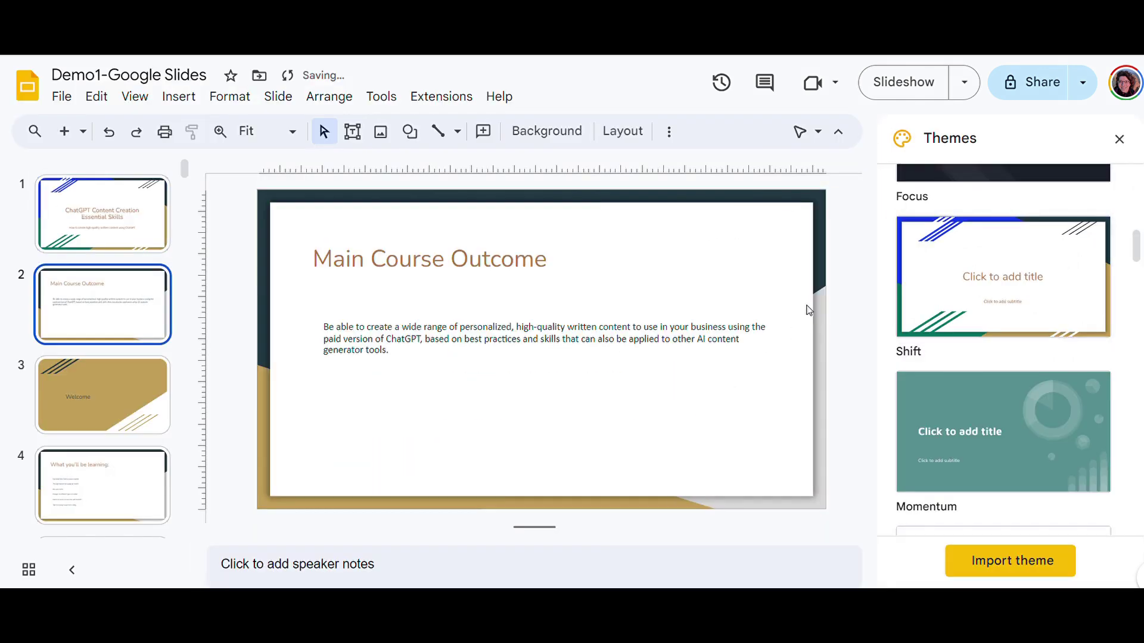
scroll(698, 351, "up", 1)
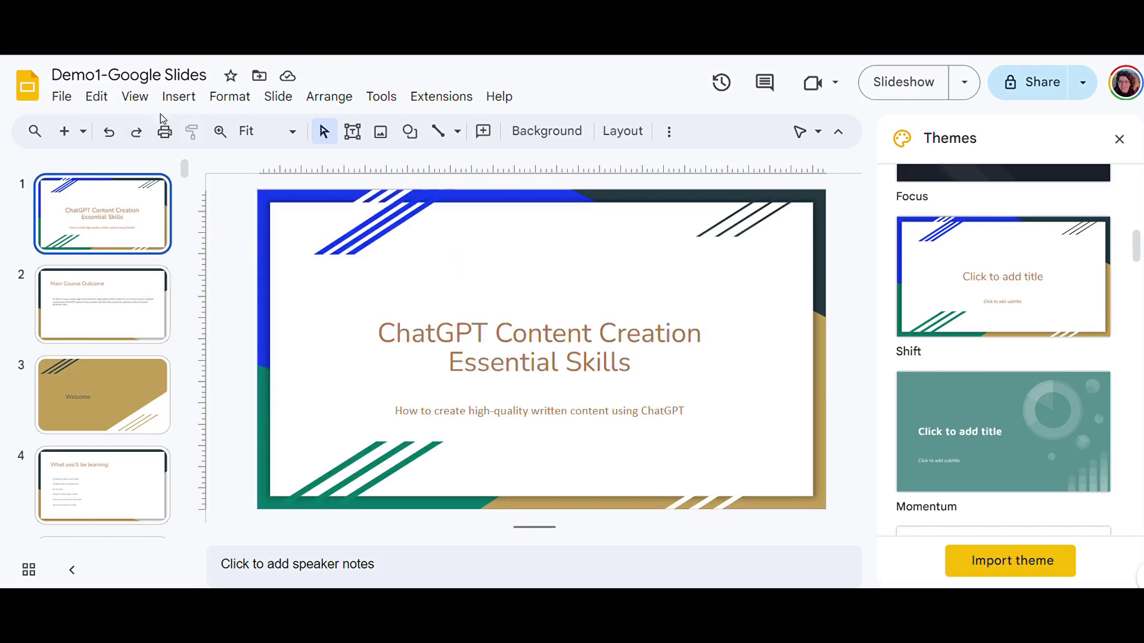
In the theme editor, color the master title text dark blue
left_click(273, 98)
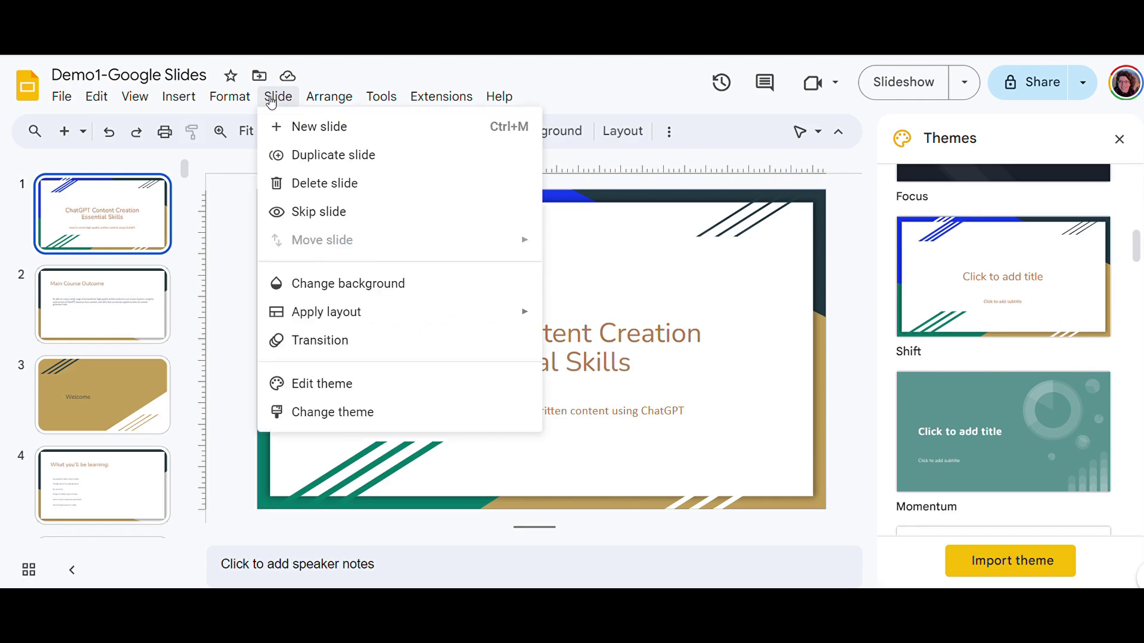
left_click(301, 386)
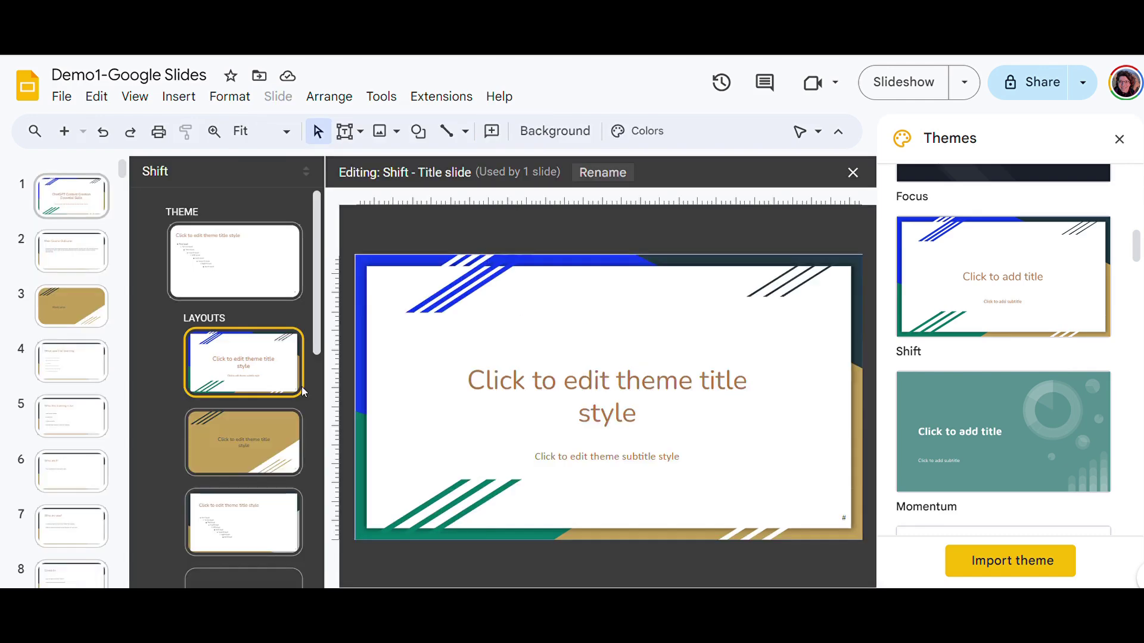
left_click(241, 253)
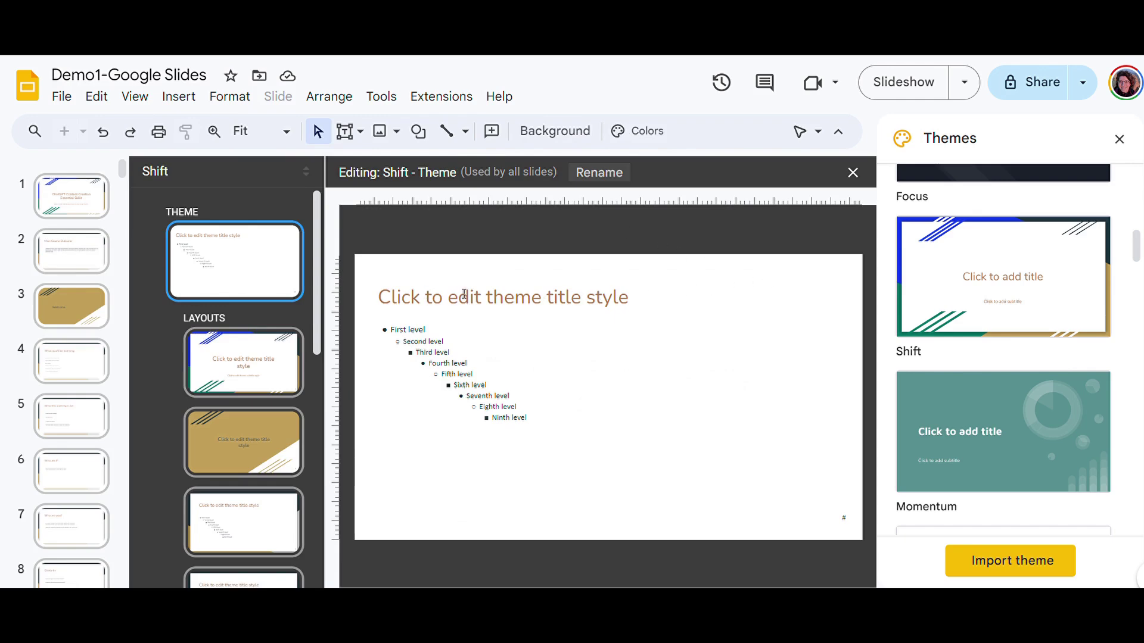
triple_click(440, 296)
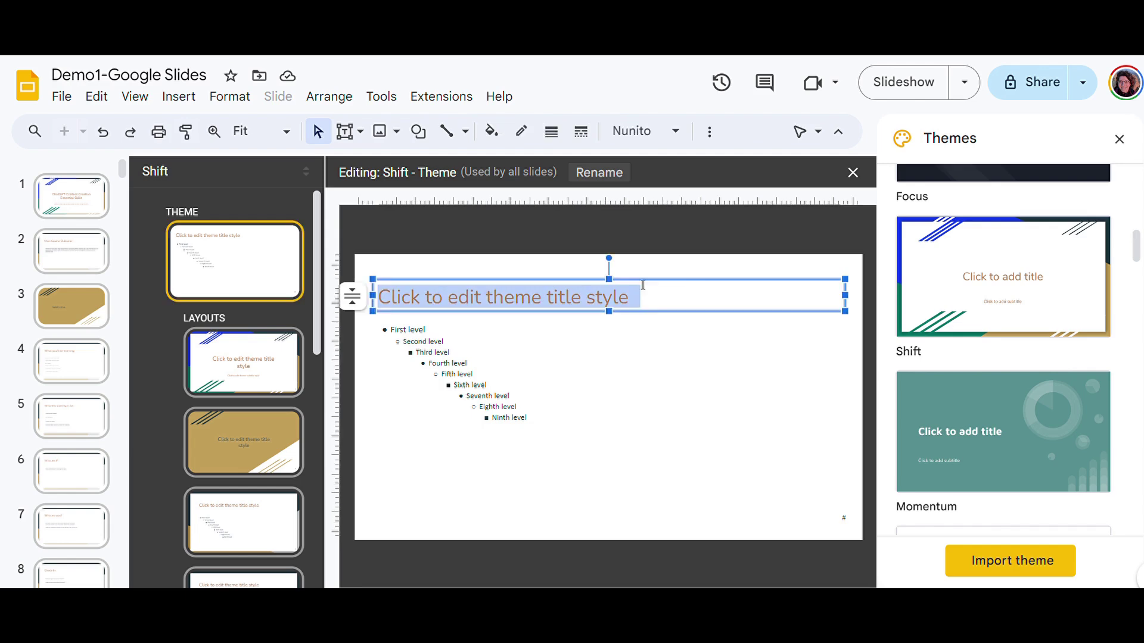
left_click(708, 131)
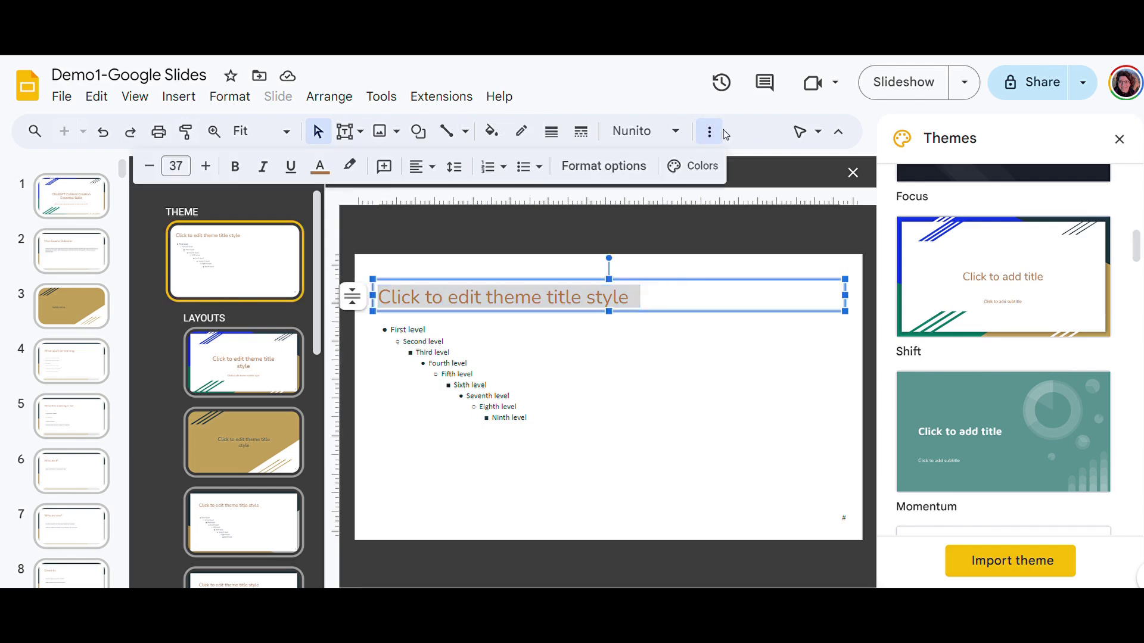
left_click(320, 168)
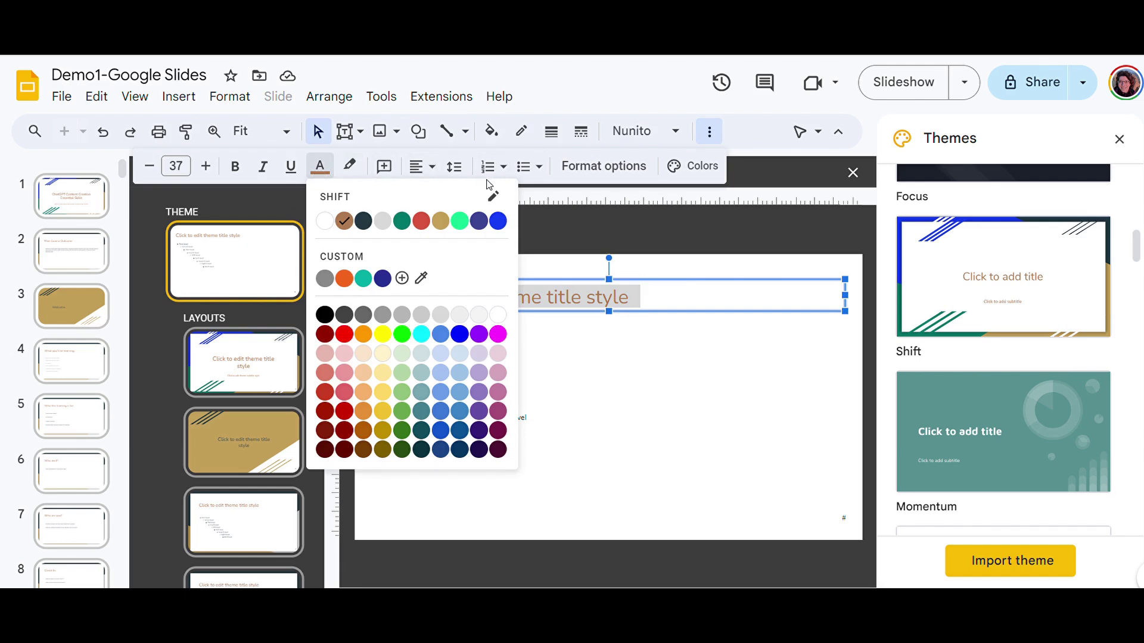
left_click(385, 280)
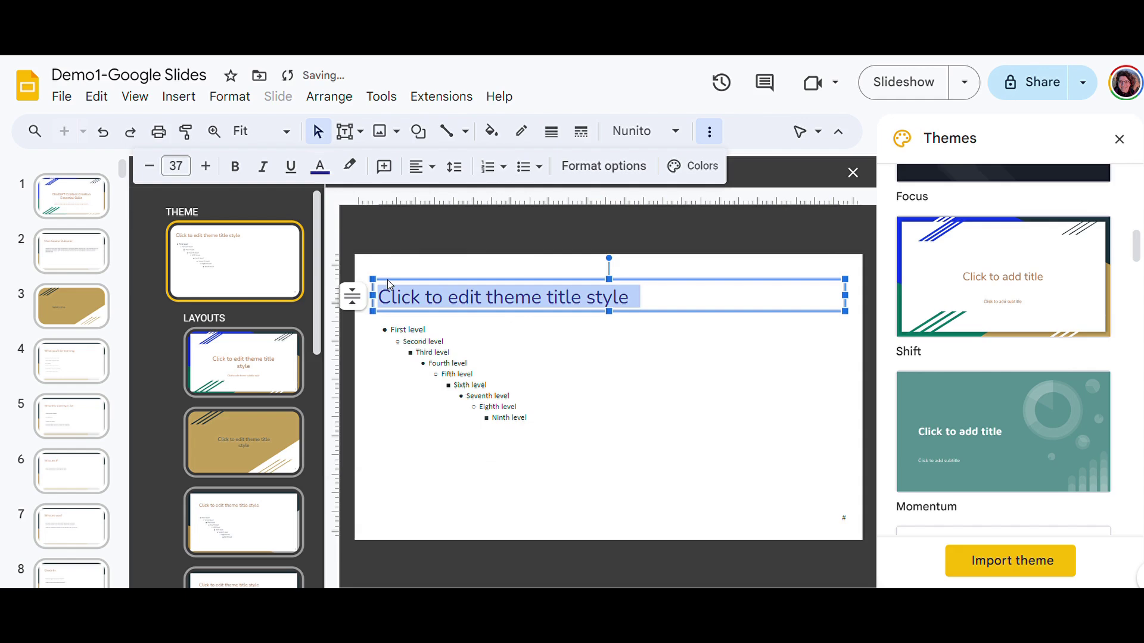
Open the Section header layout for editing
left_click(636, 374)
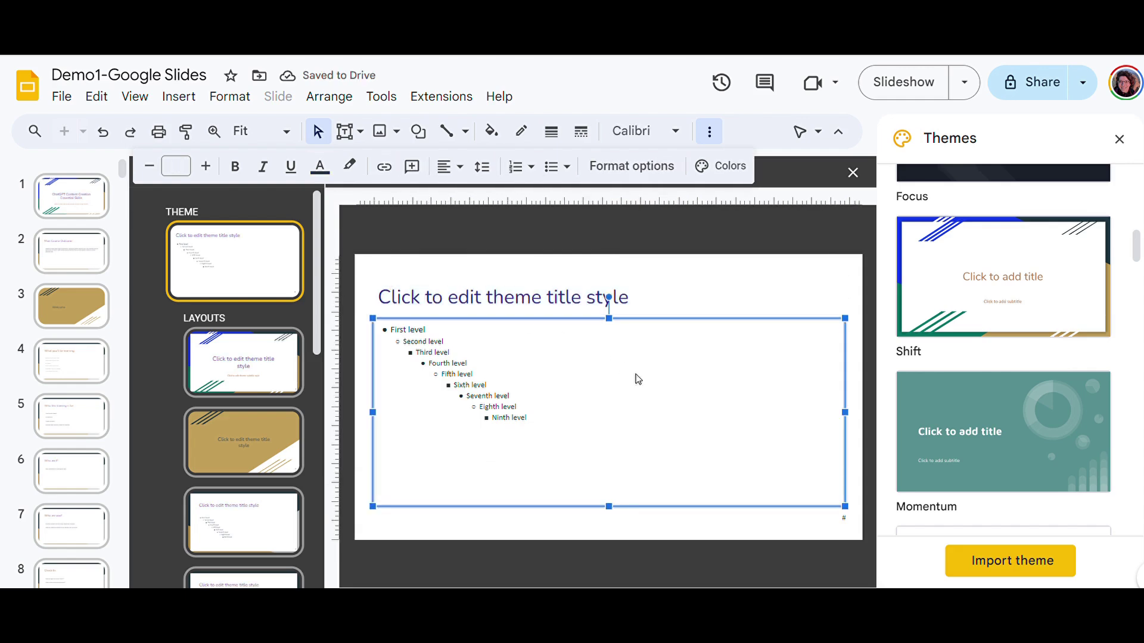
scroll(220, 310, "down", 5)
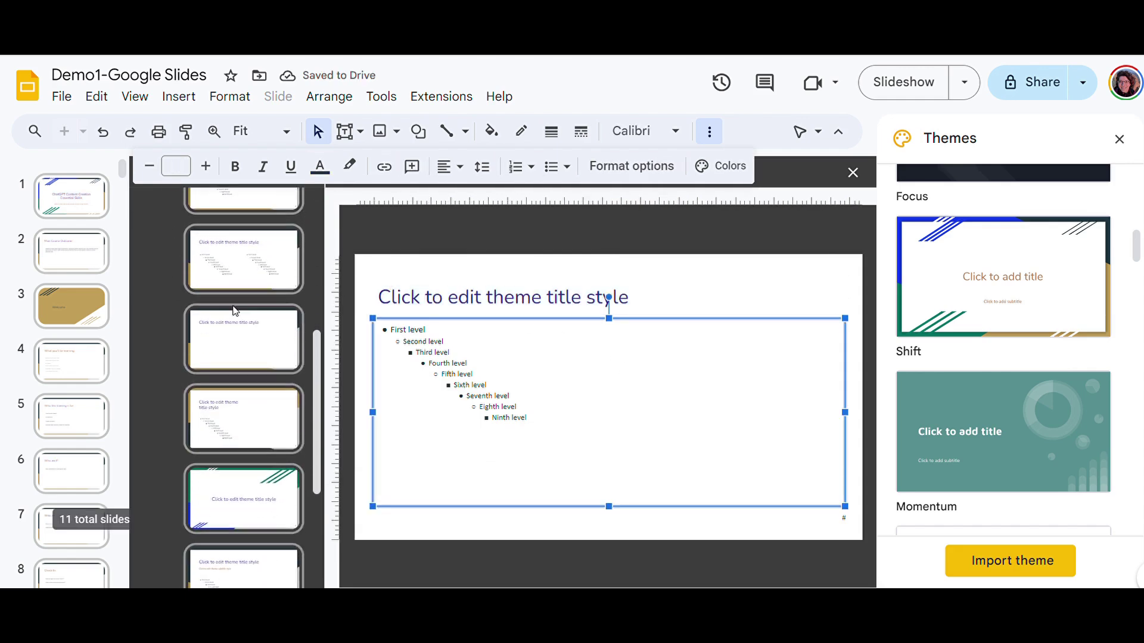
left_click(244, 330)
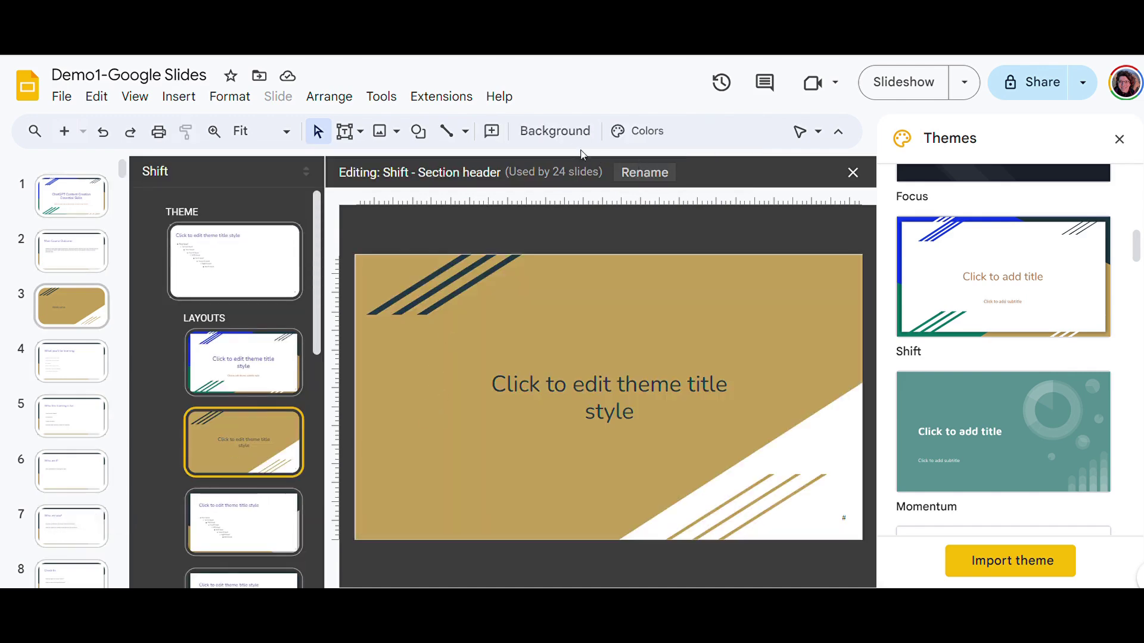
Give the Section header layout a light green background instead of tan
left_click(553, 132)
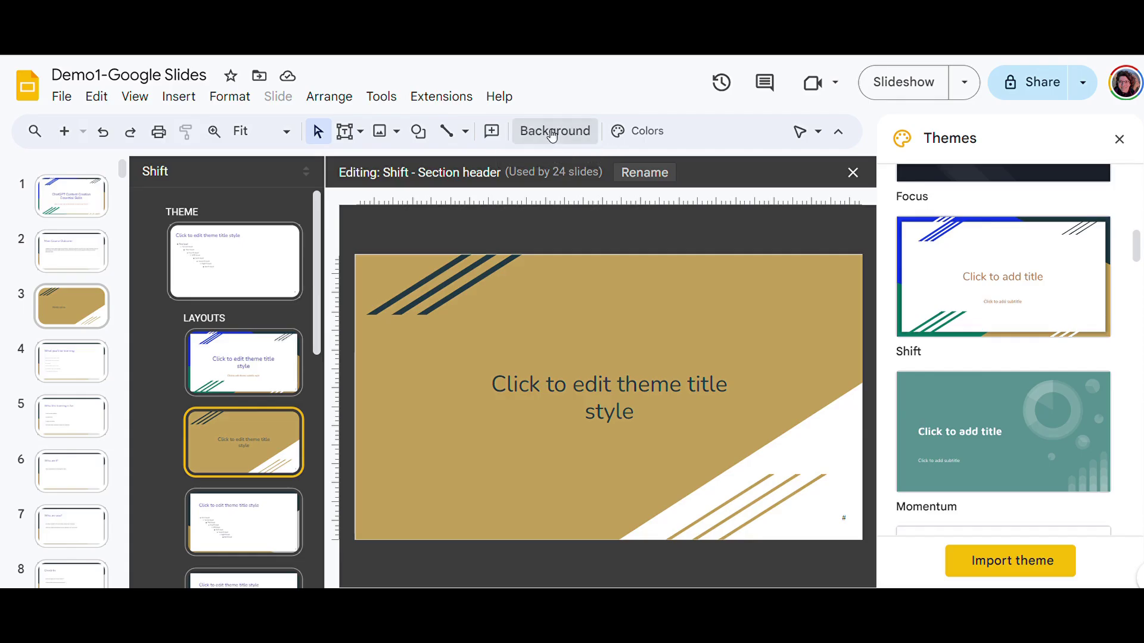
left_click(695, 280)
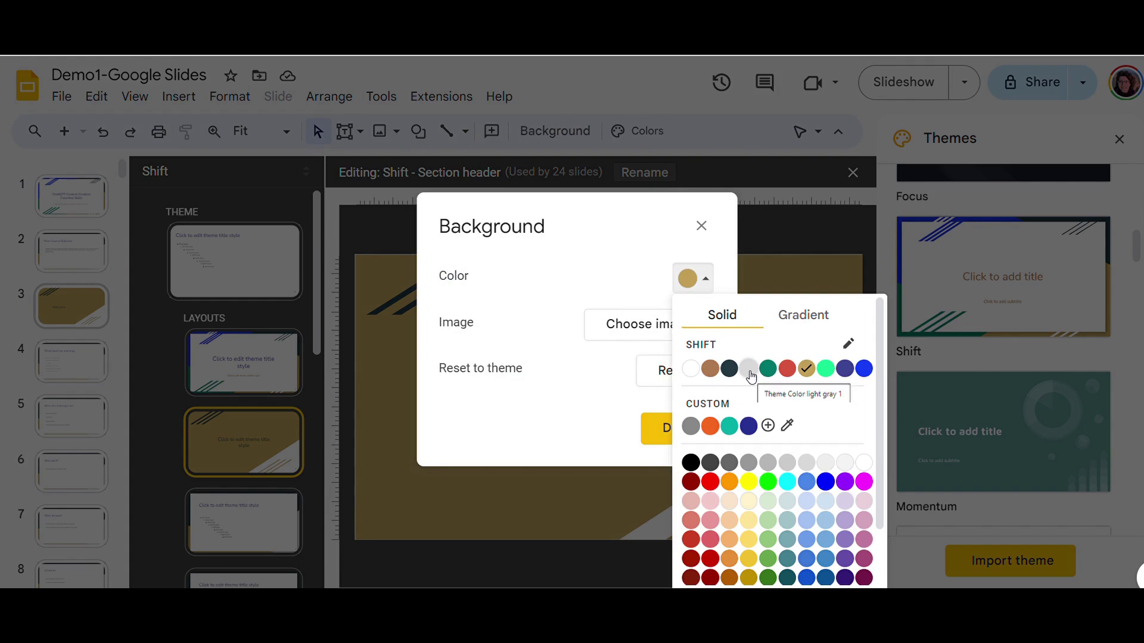
left_click(772, 506)
left_click(677, 429)
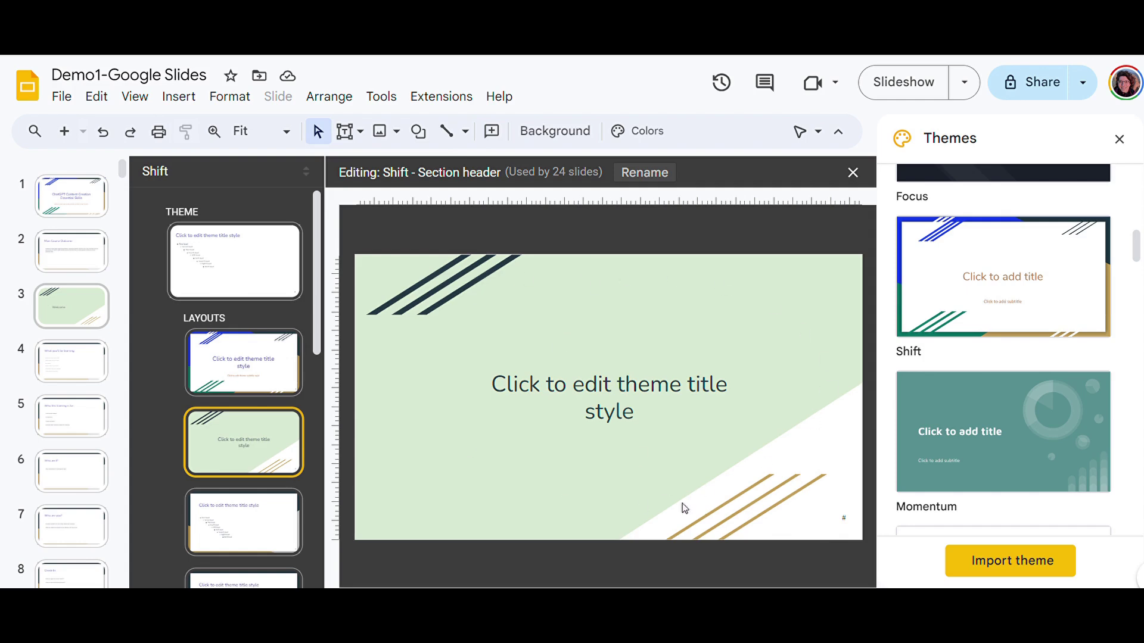
Fill the white triangle in the layout's bottom-right corner with teal
left_click(788, 510)
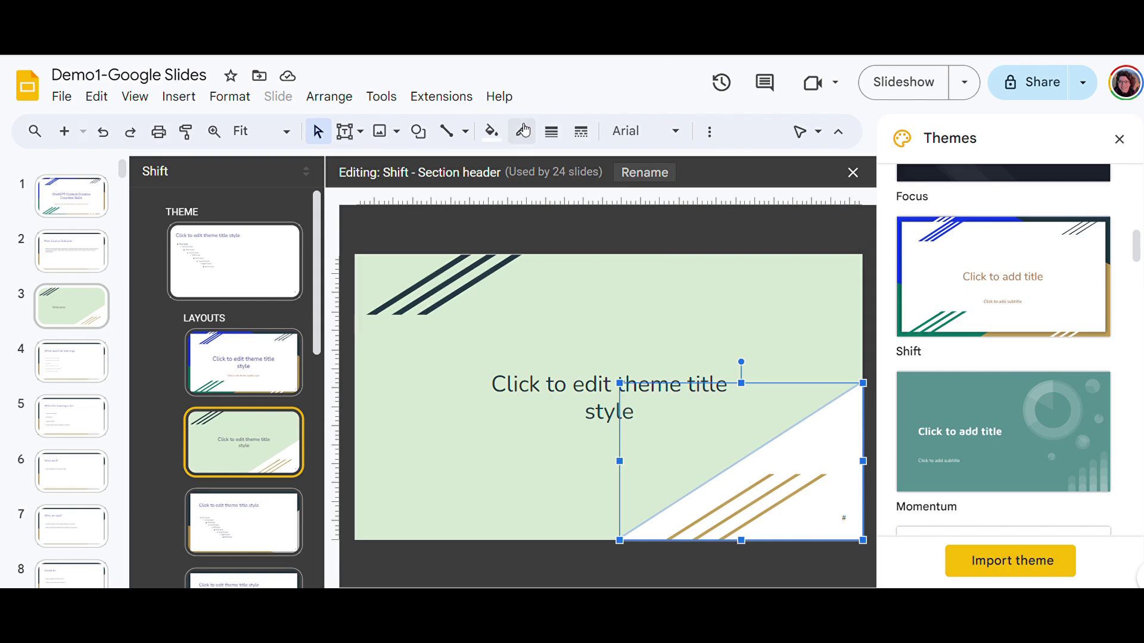
left_click(492, 142)
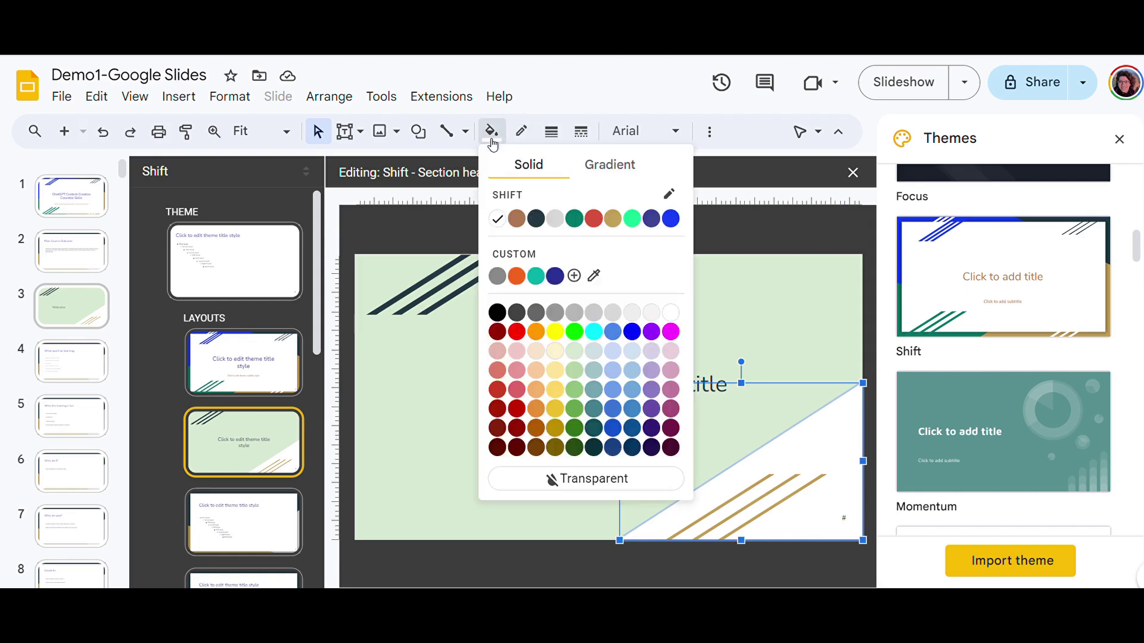
left_click(537, 278)
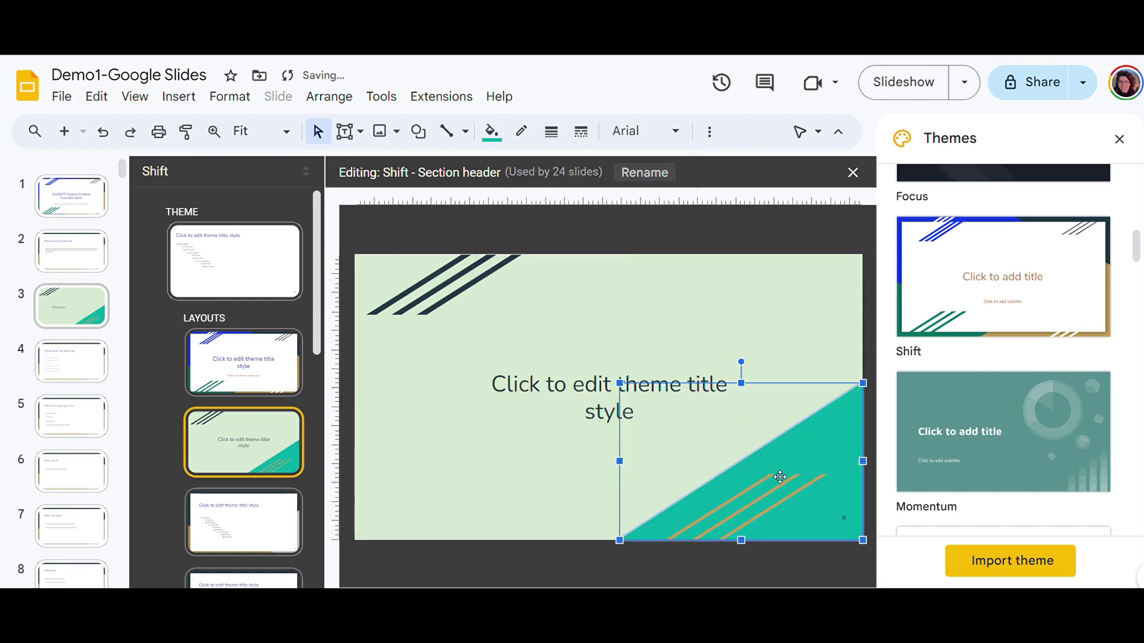
Recolor the gold diagonal stripes in the corner red, then deselect everything
left_click(735, 511)
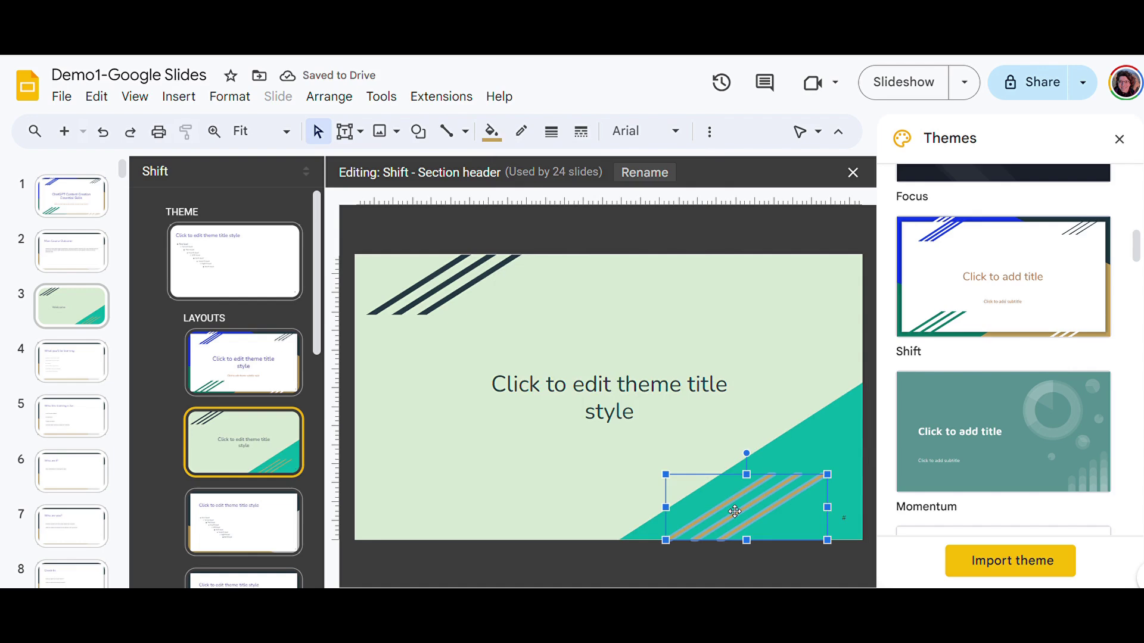
left_click(491, 132)
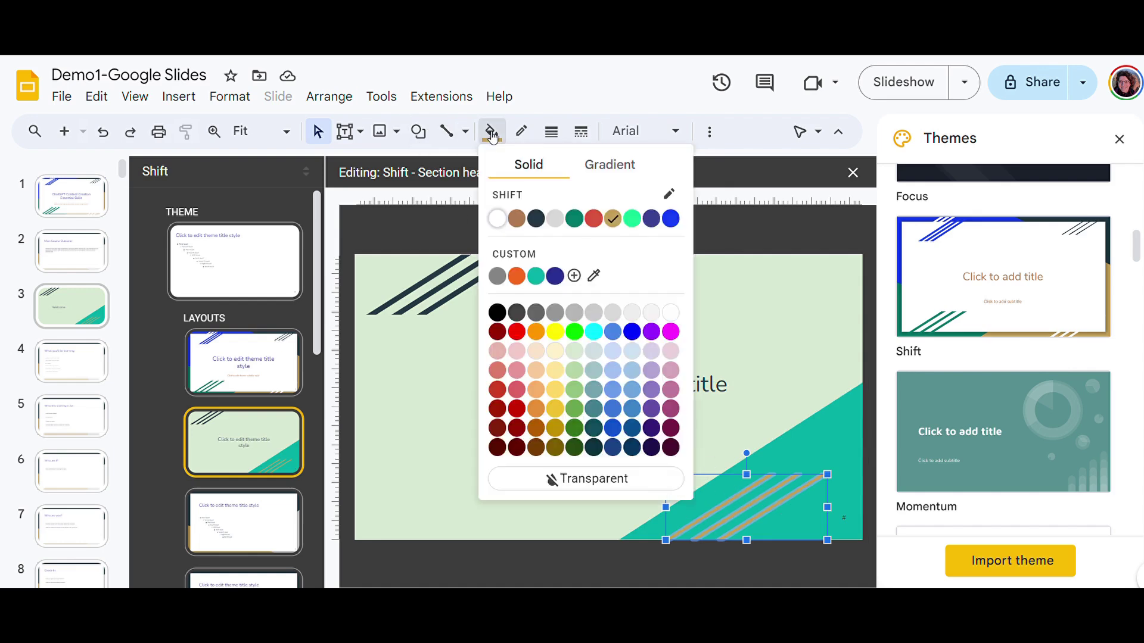
left_click(593, 218)
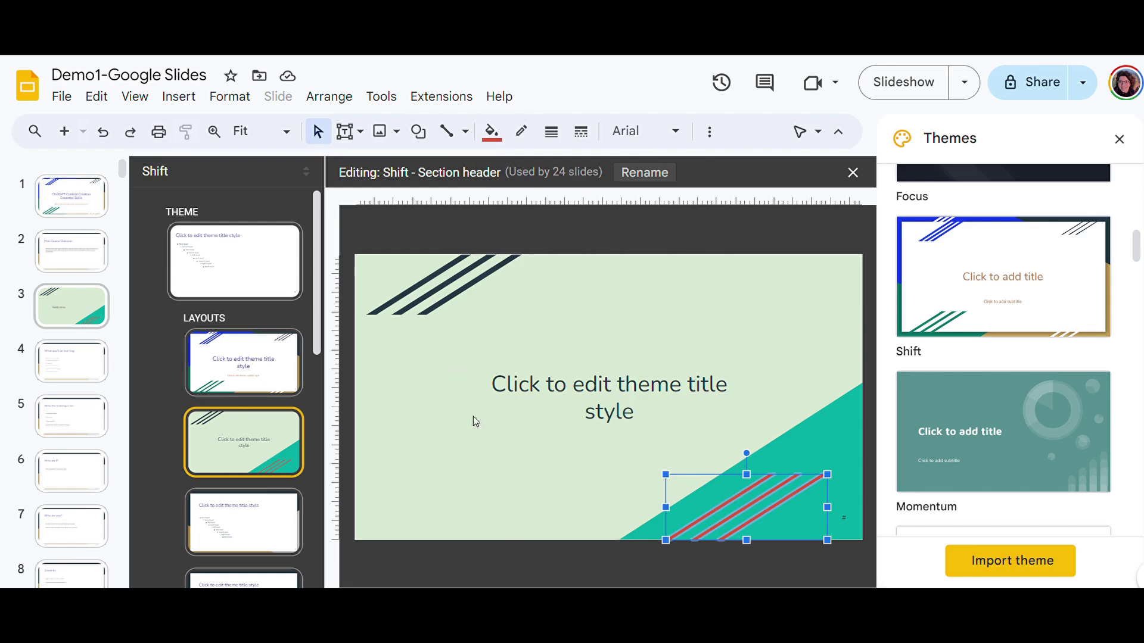
left_click(826, 440)
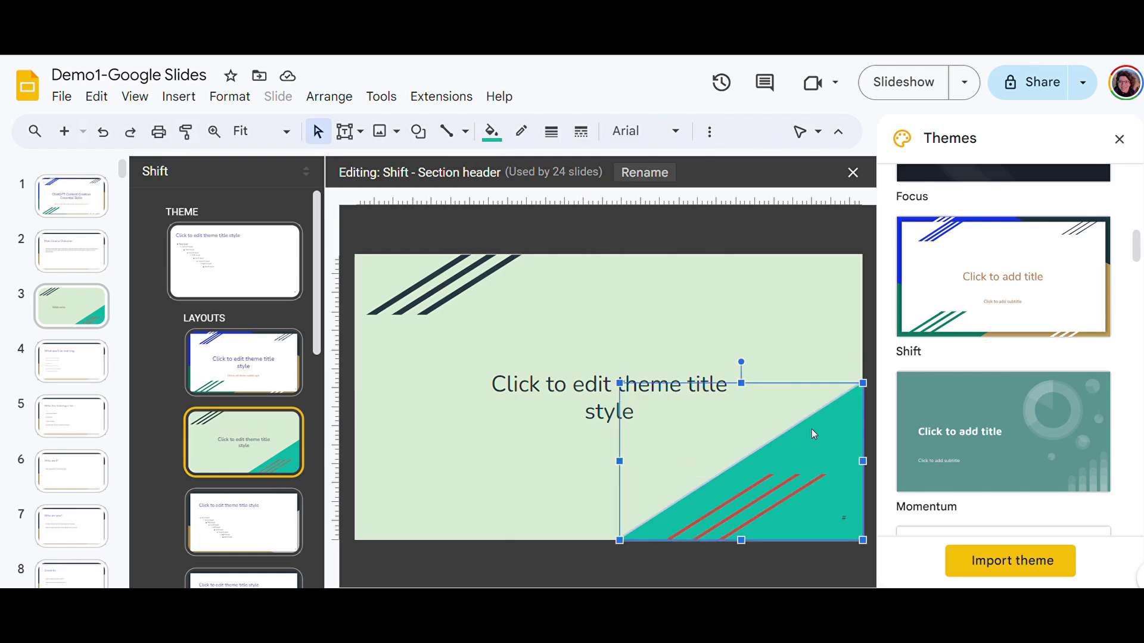
left_click(539, 457)
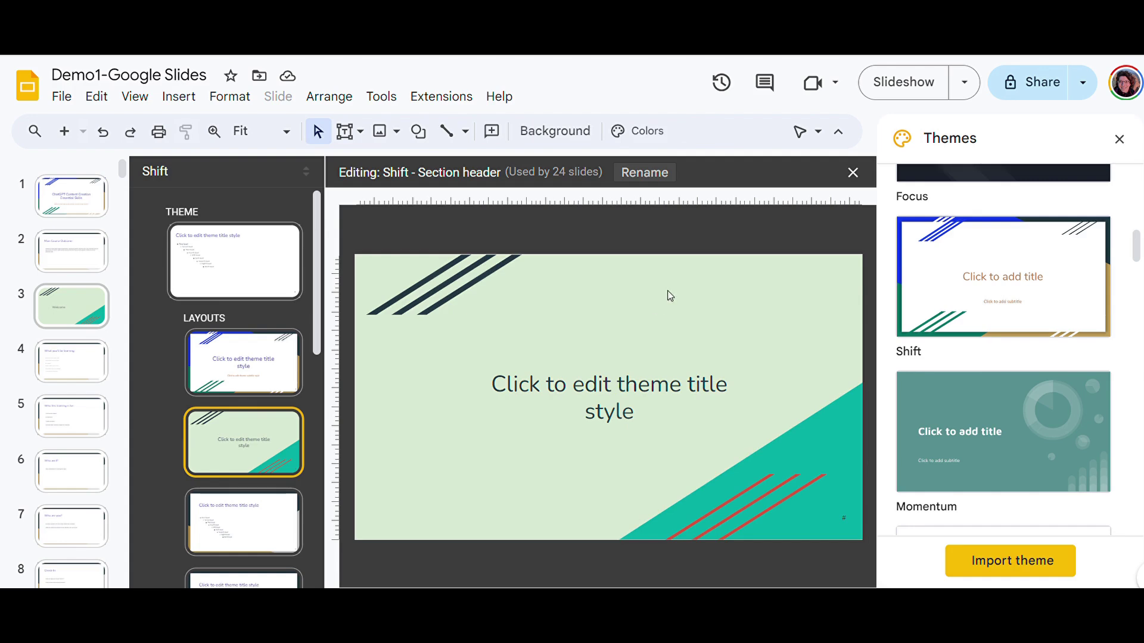
Switch the Section header layout background to the light grey theme swatch
left_click(548, 132)
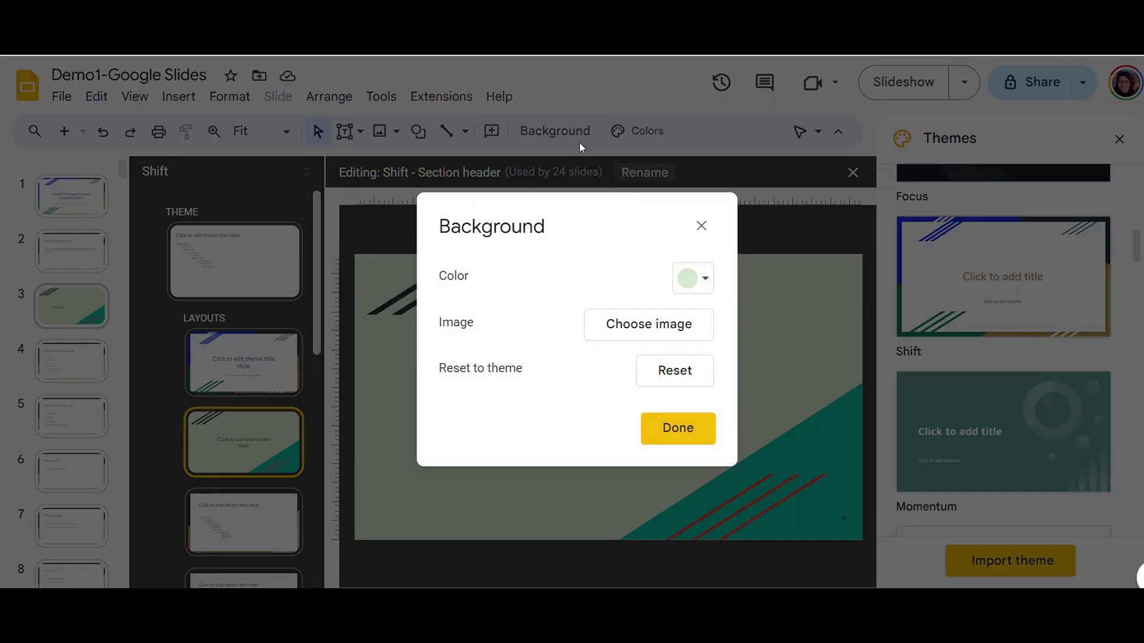
left_click(701, 285)
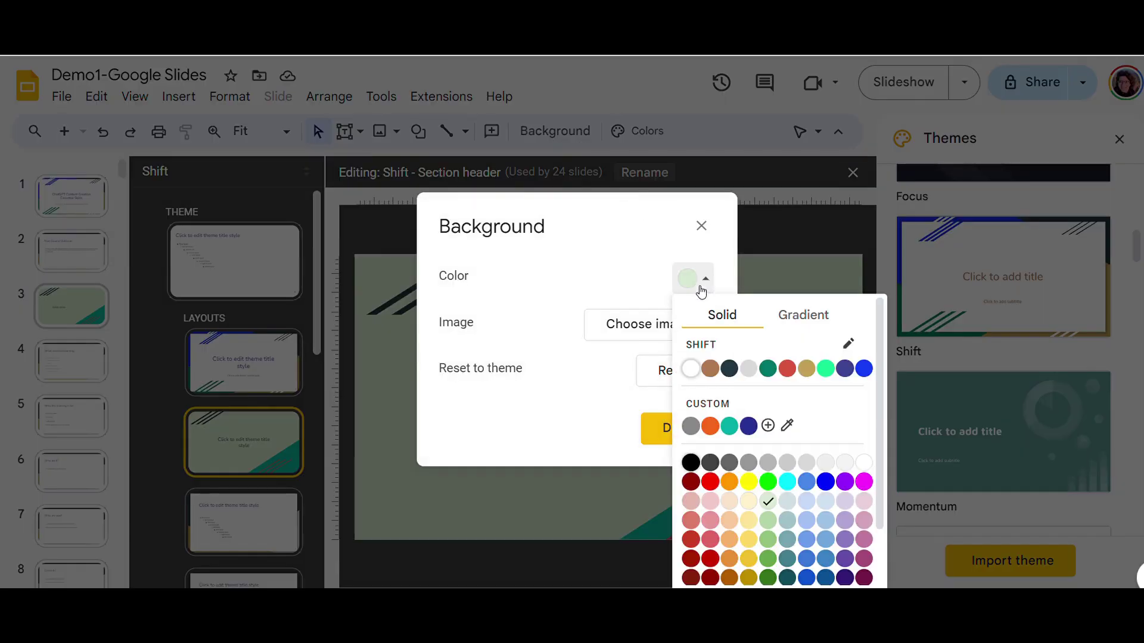
left_click(748, 368)
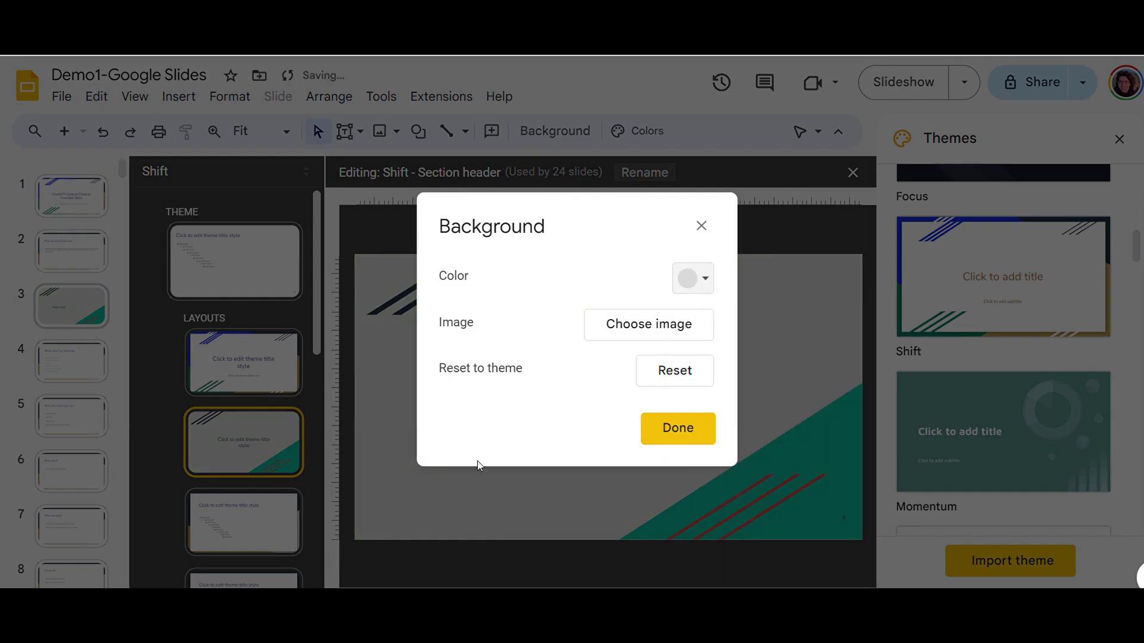
left_click(668, 430)
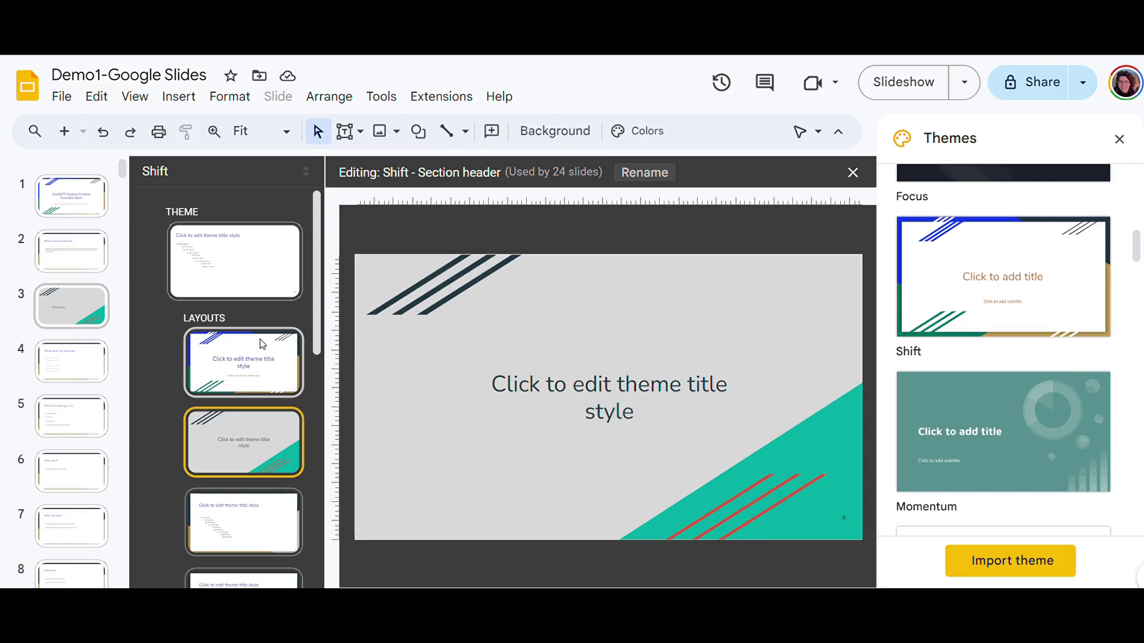
Exit the theme editor and scroll the filmstrip back to the Welcome title slide
left_click(250, 284)
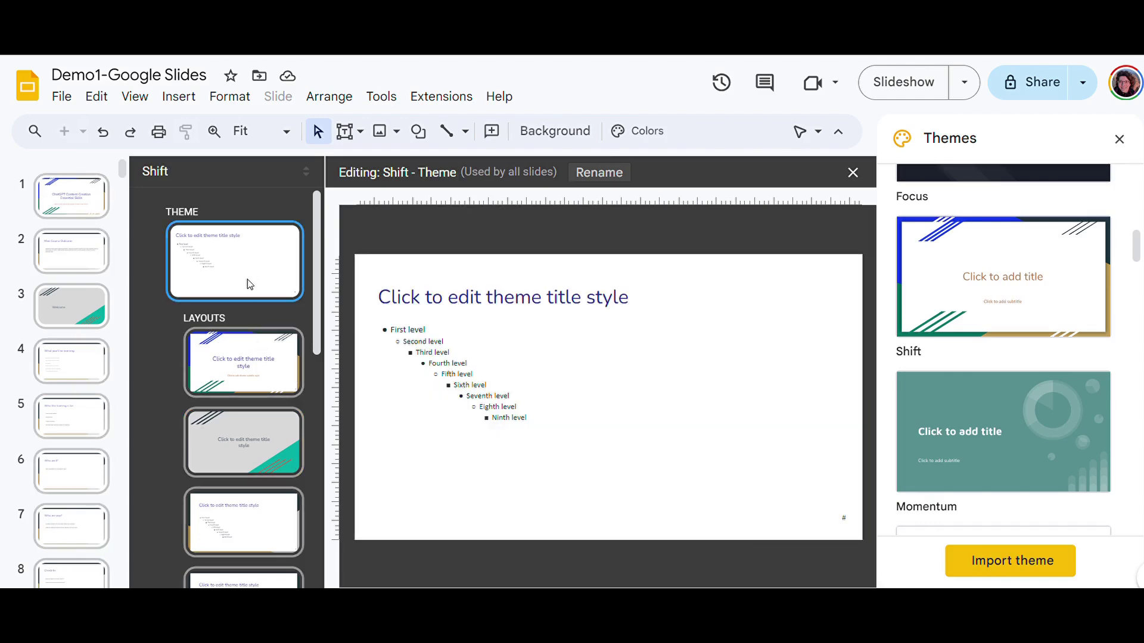
left_click(853, 173)
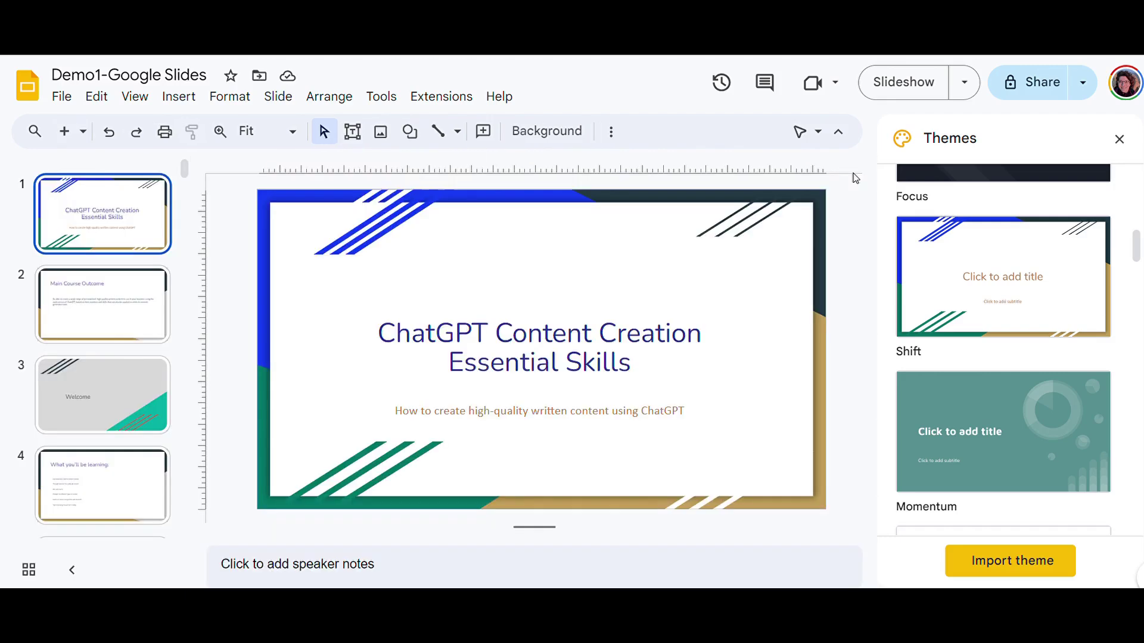
scroll(117, 305, "down", 10)
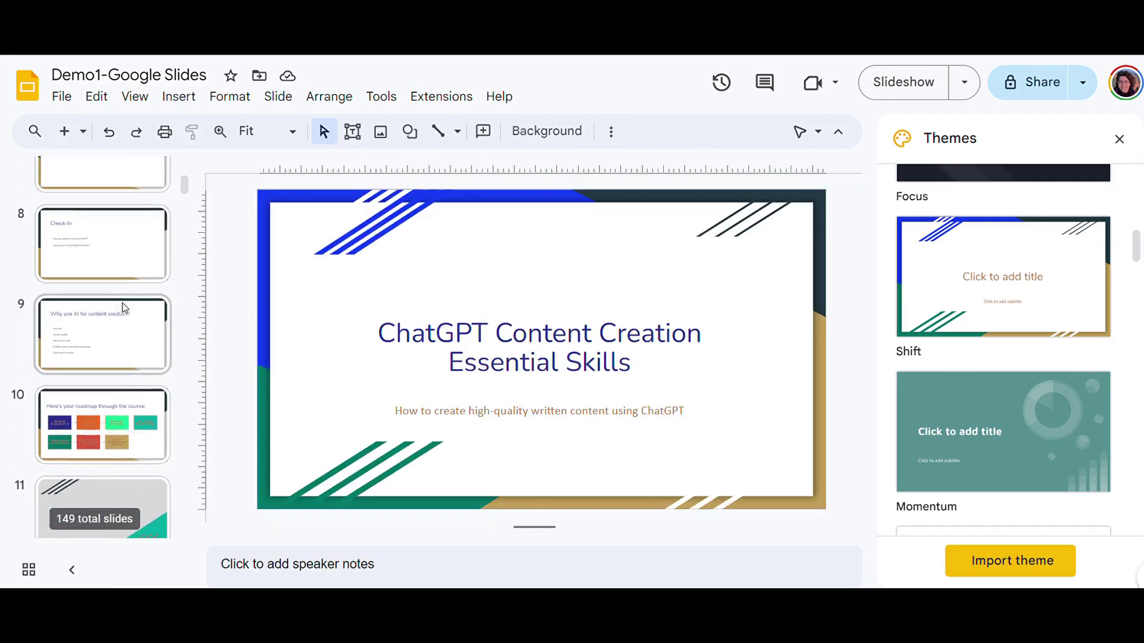
scroll(122, 302, "down", 1)
scroll(127, 294, "up", 12)
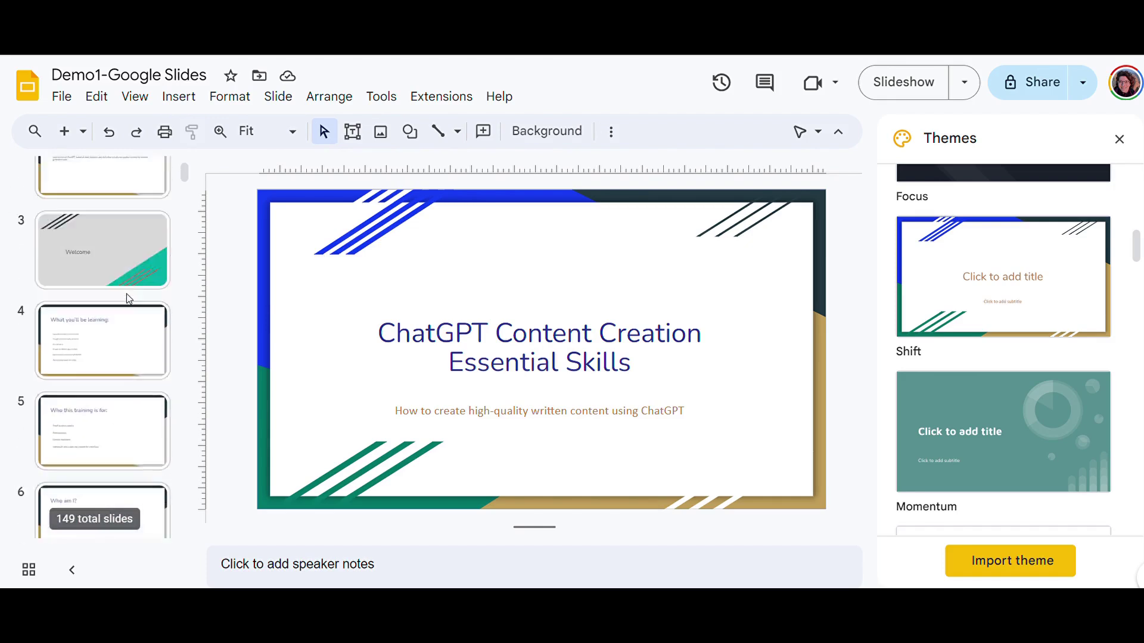
scroll(126, 295, "up", 3)
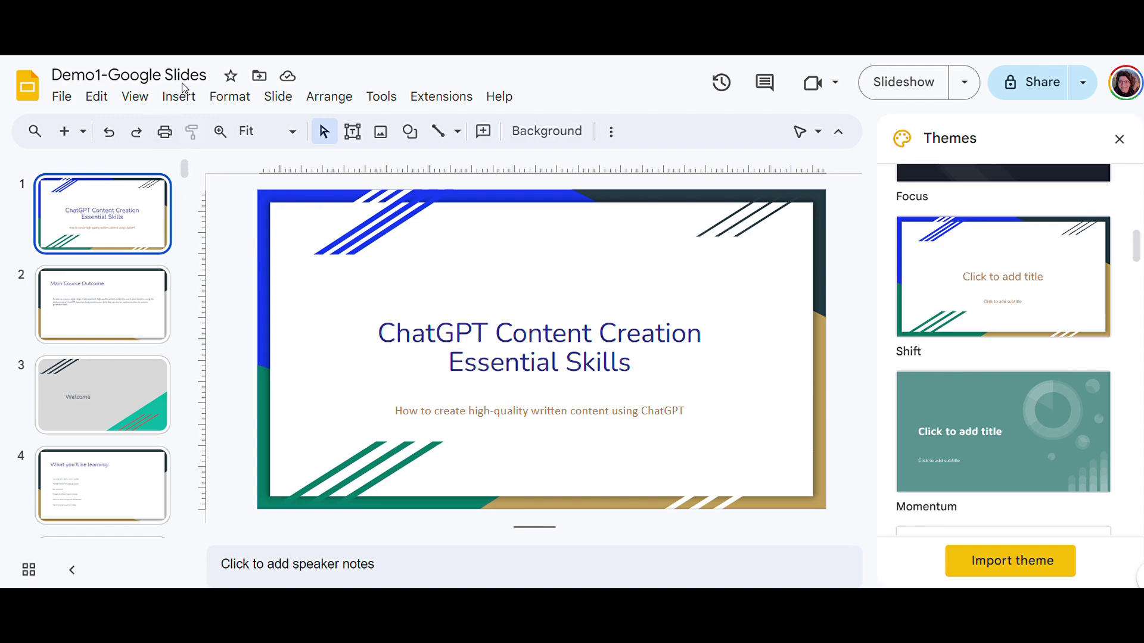
Select slide 2, Main Course Outcome, and edit its Title and body layout's body placeholder
left_click(279, 97)
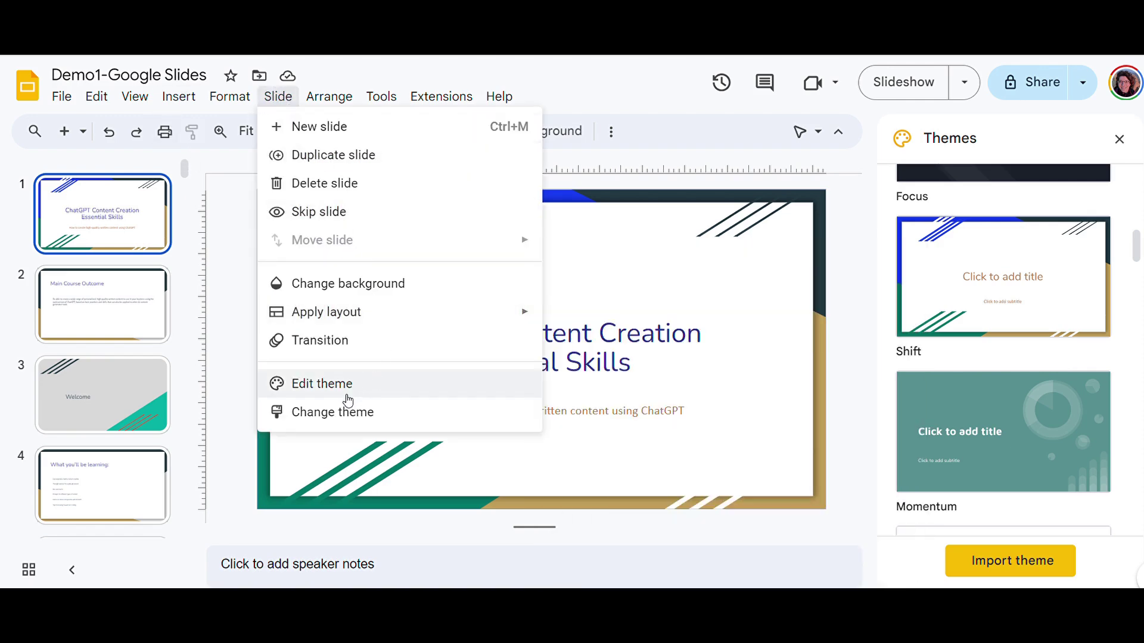
left_click(232, 244)
left_click(134, 315)
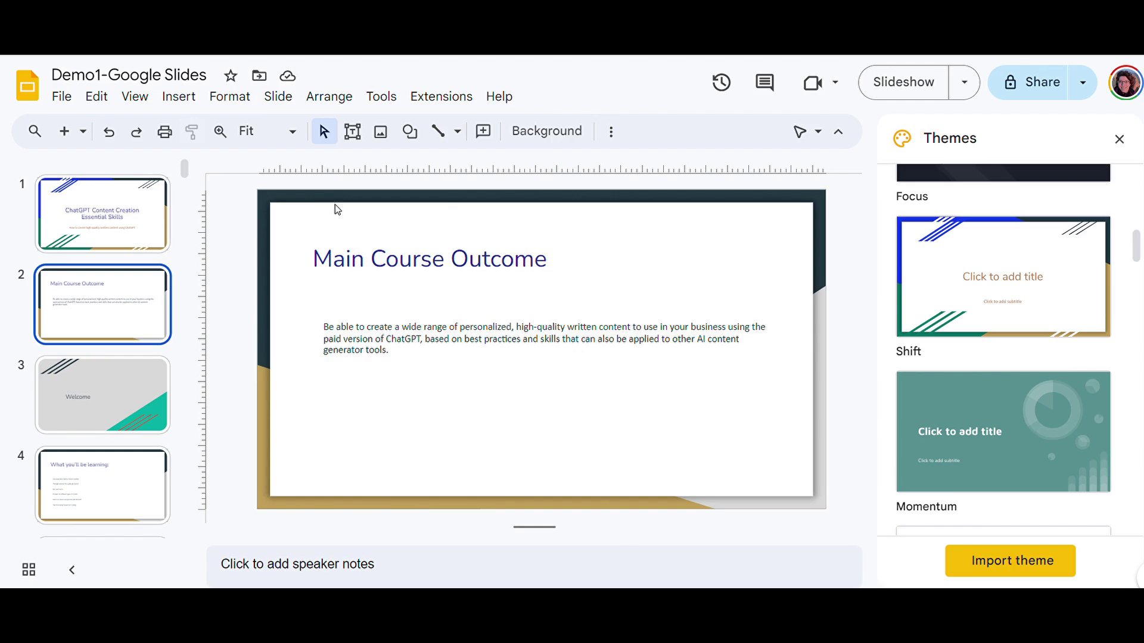
left_click(278, 96)
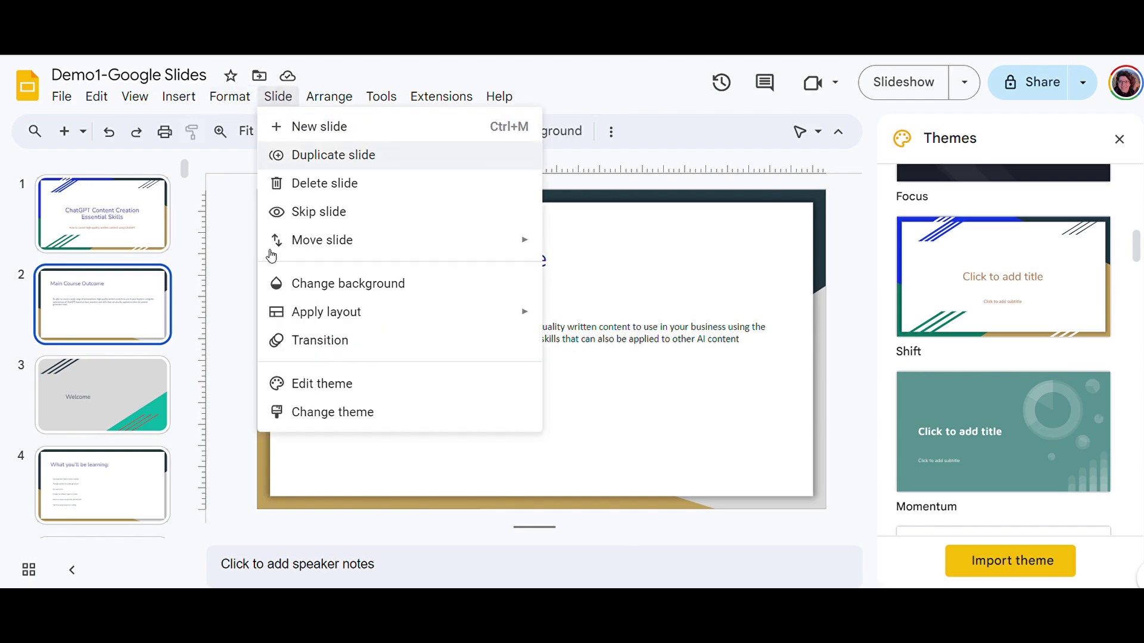
left_click(306, 386)
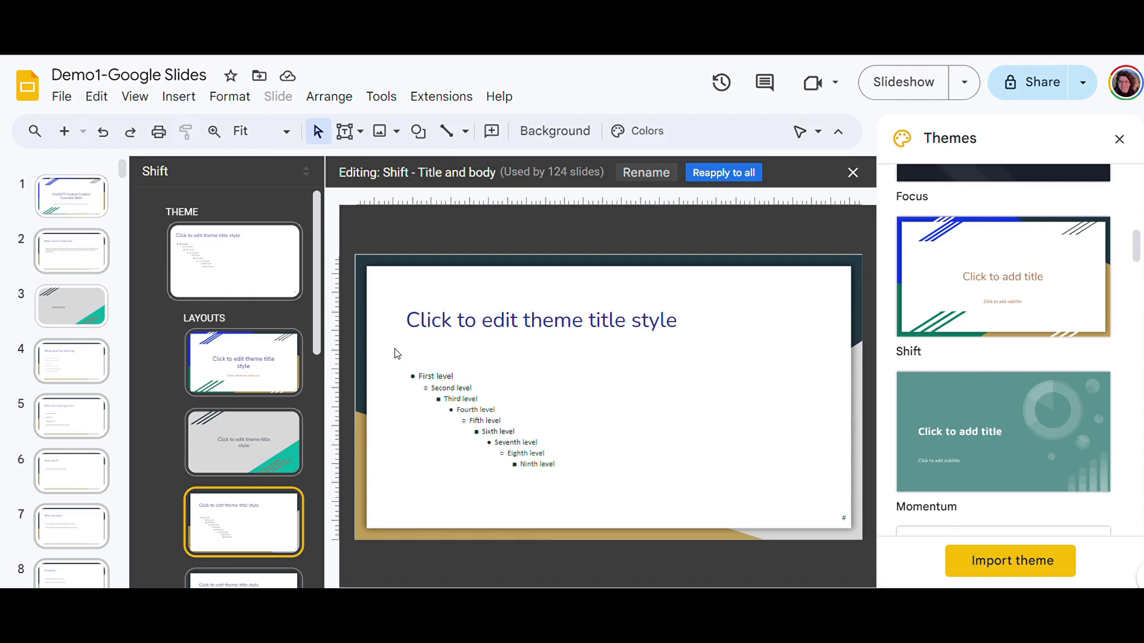
triple_click(474, 374)
left_click(473, 374)
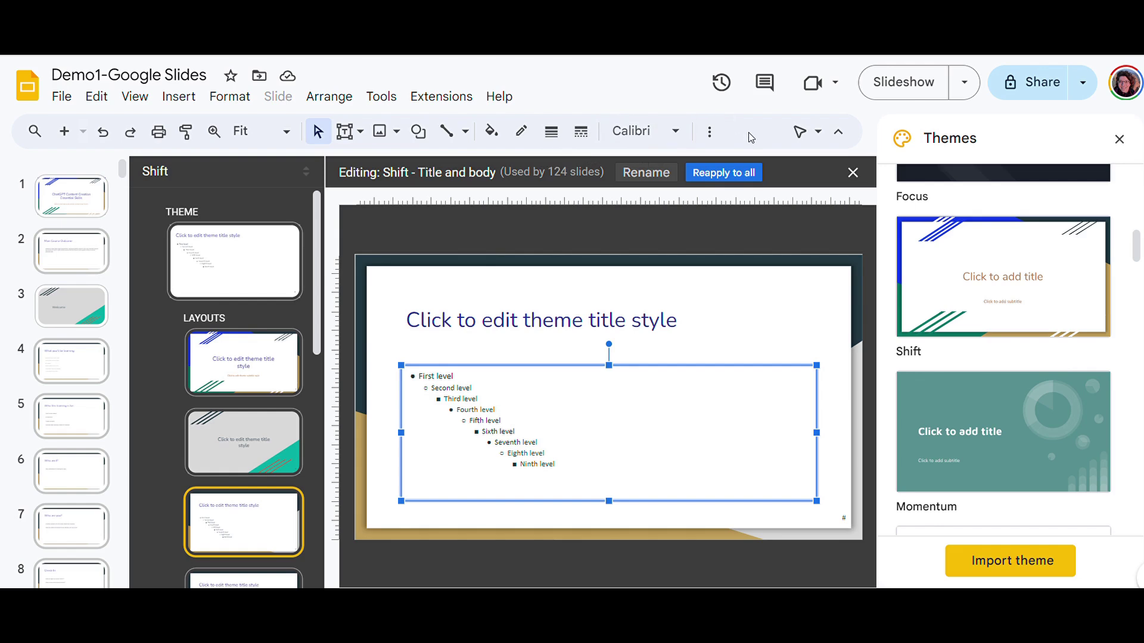
Set the body text to Verdana, four sizes larger, and stretch the body box upward
left_click(709, 133)
left_click(675, 132)
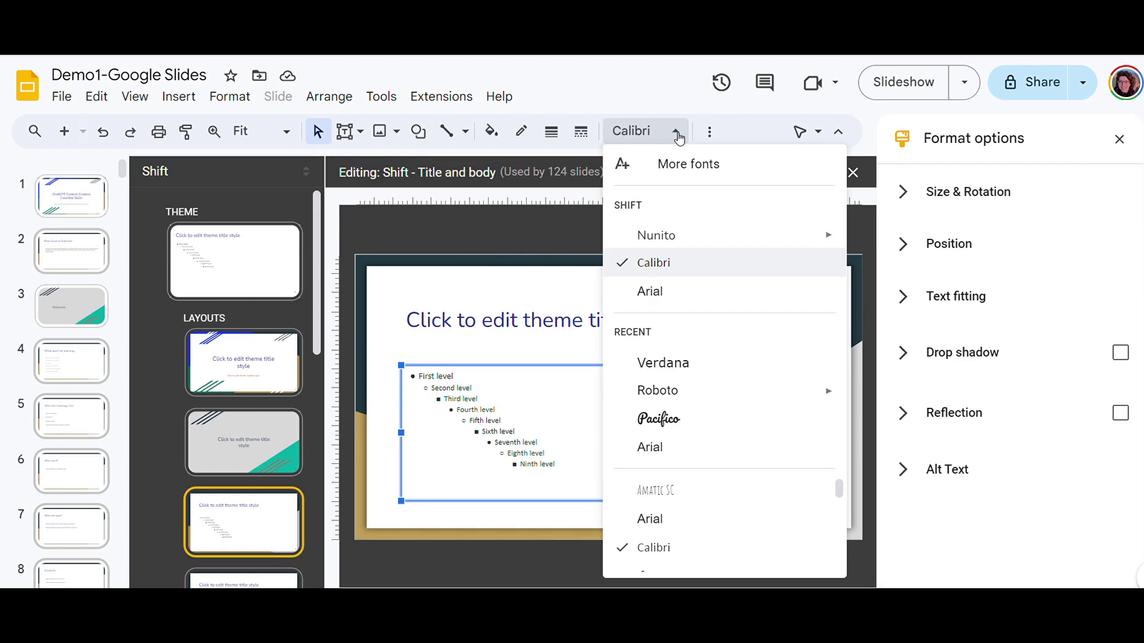
left_click(672, 361)
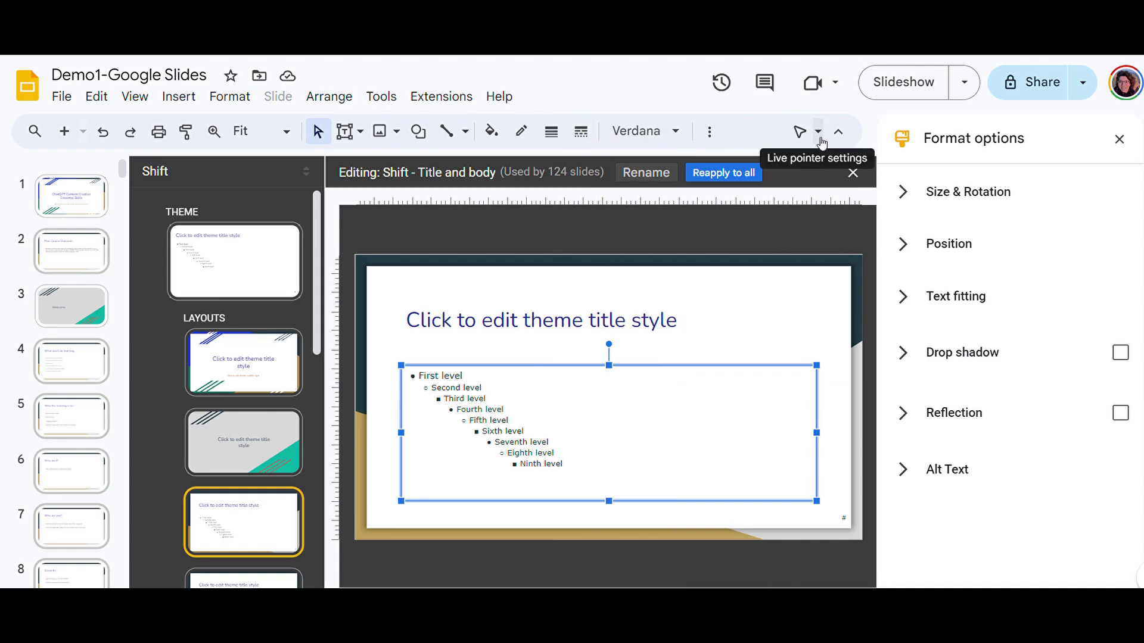
left_click(698, 134)
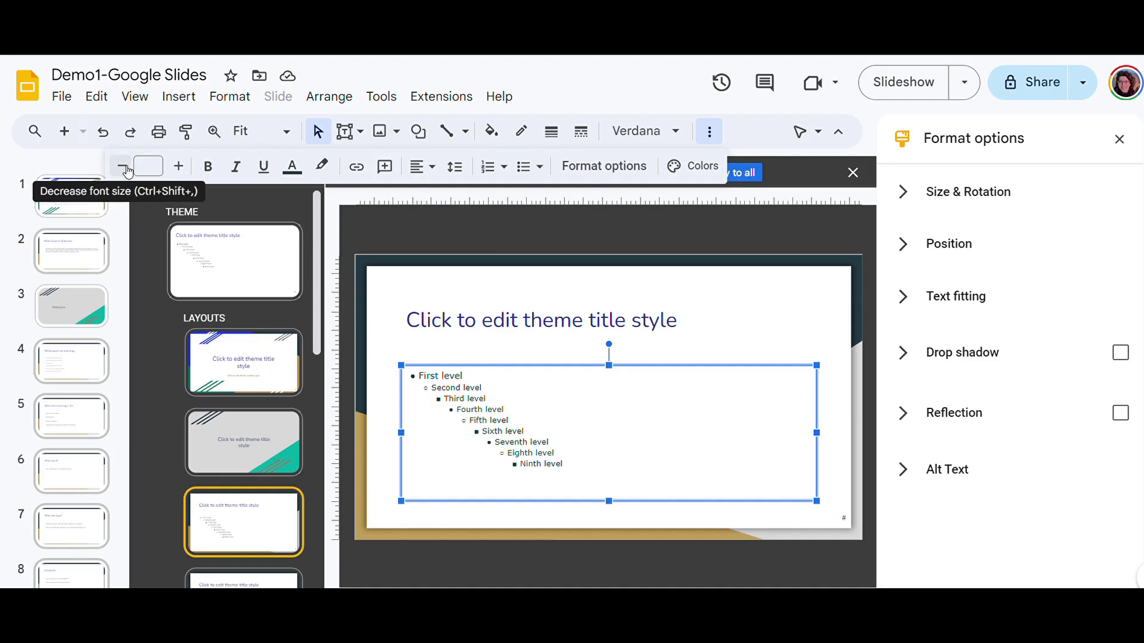
left_click(178, 168)
left_click(178, 167)
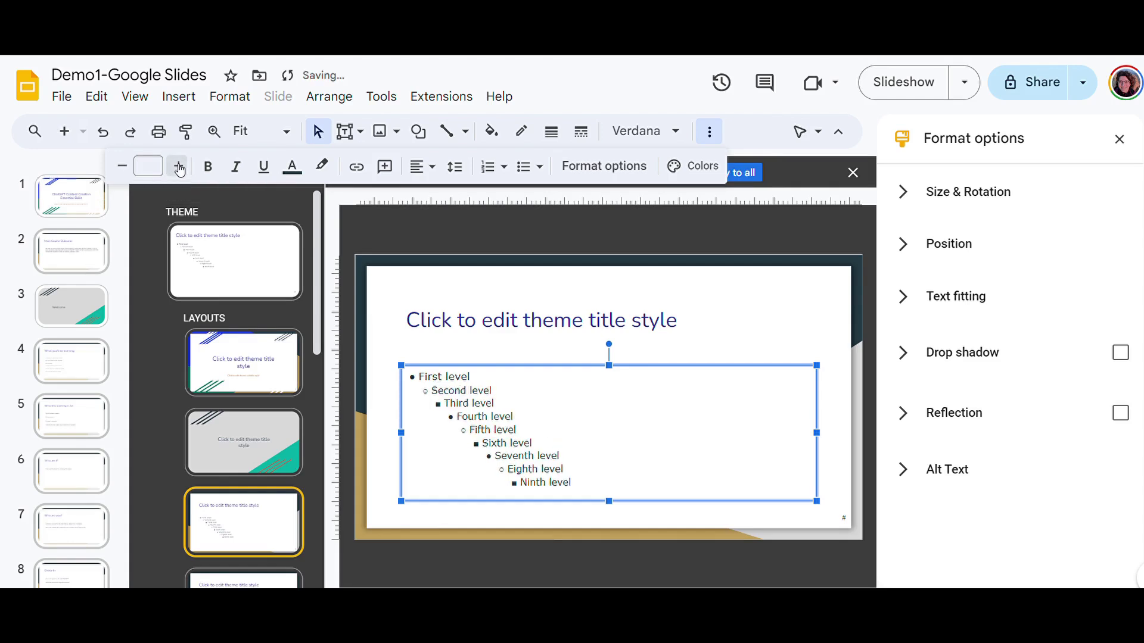
left_click(178, 167)
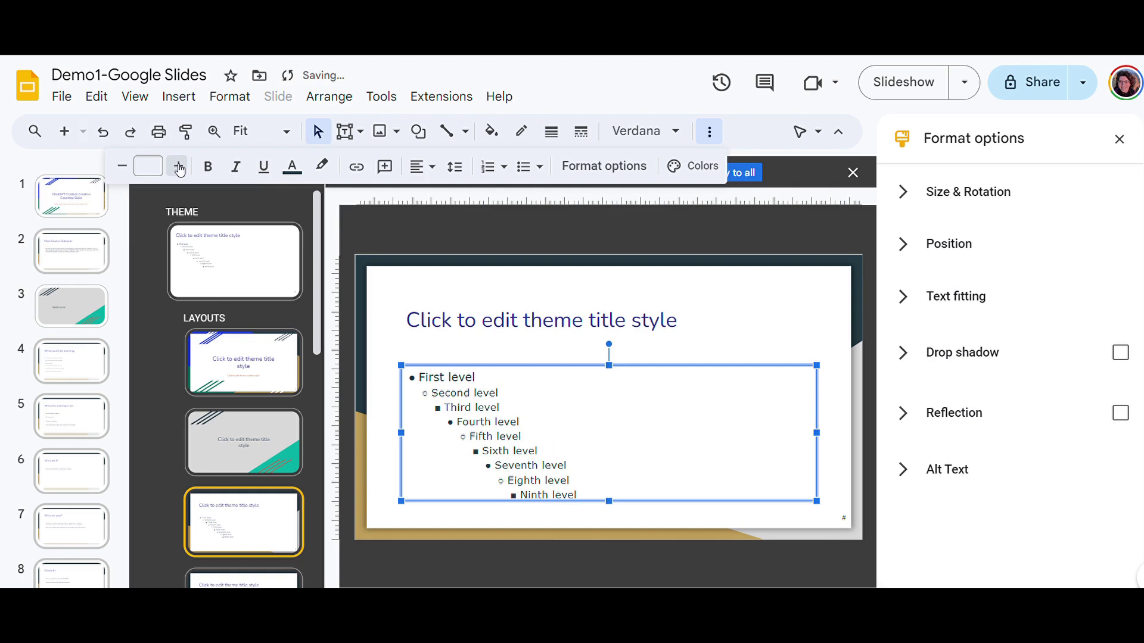
left_click(178, 167)
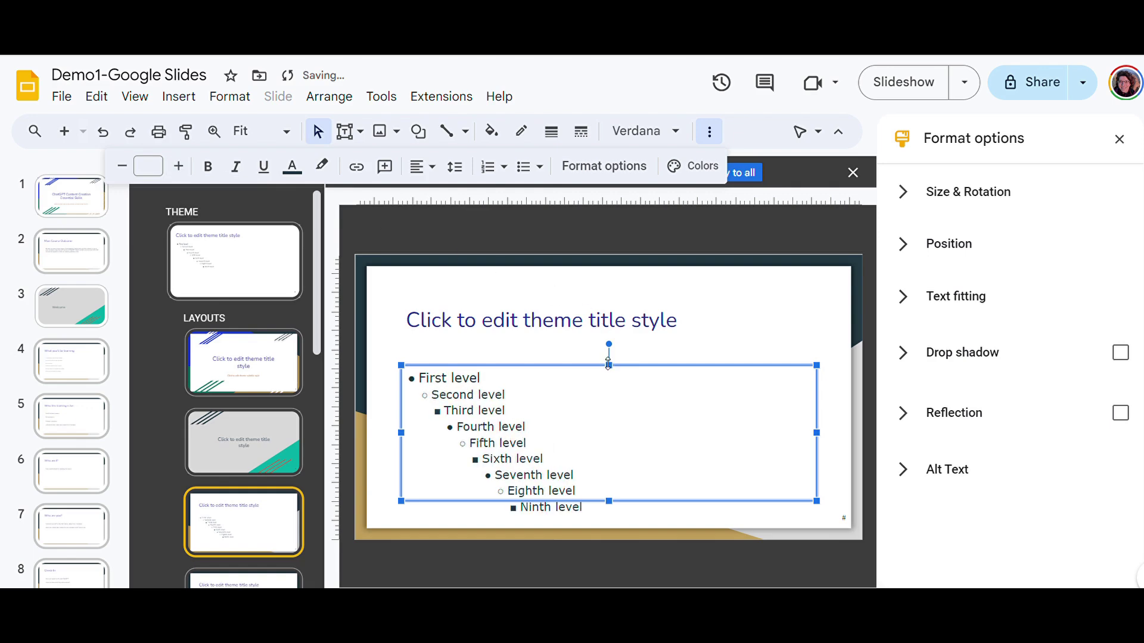
left_click_drag(608, 364, 608, 345)
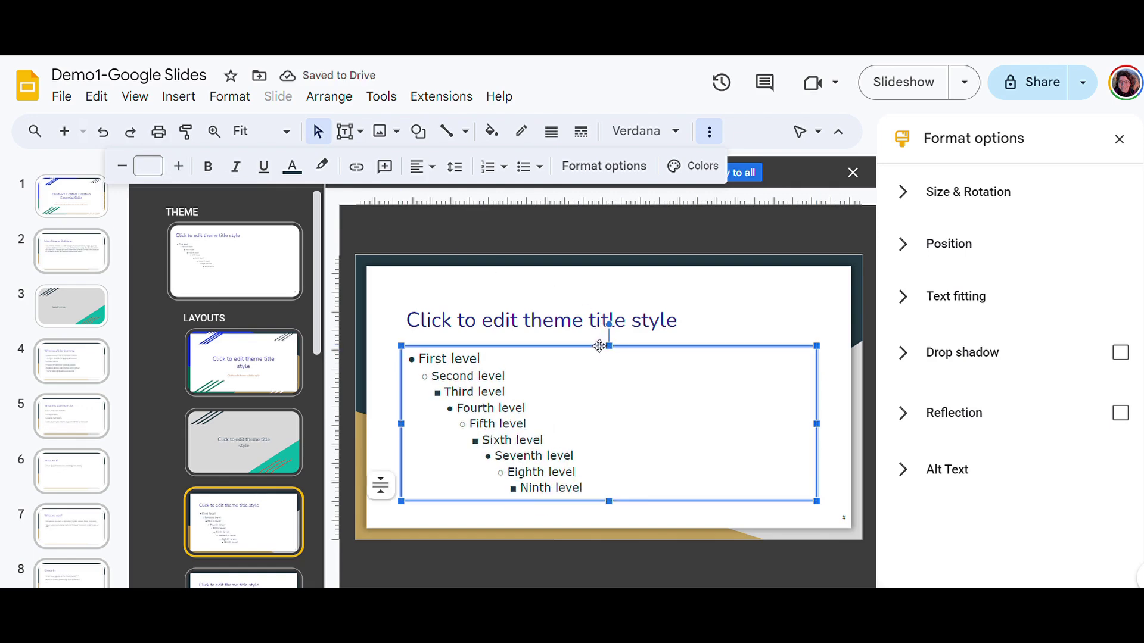
Reapply the updated Title and body layout to its 25 slides and close the editor
triple_click(513, 322)
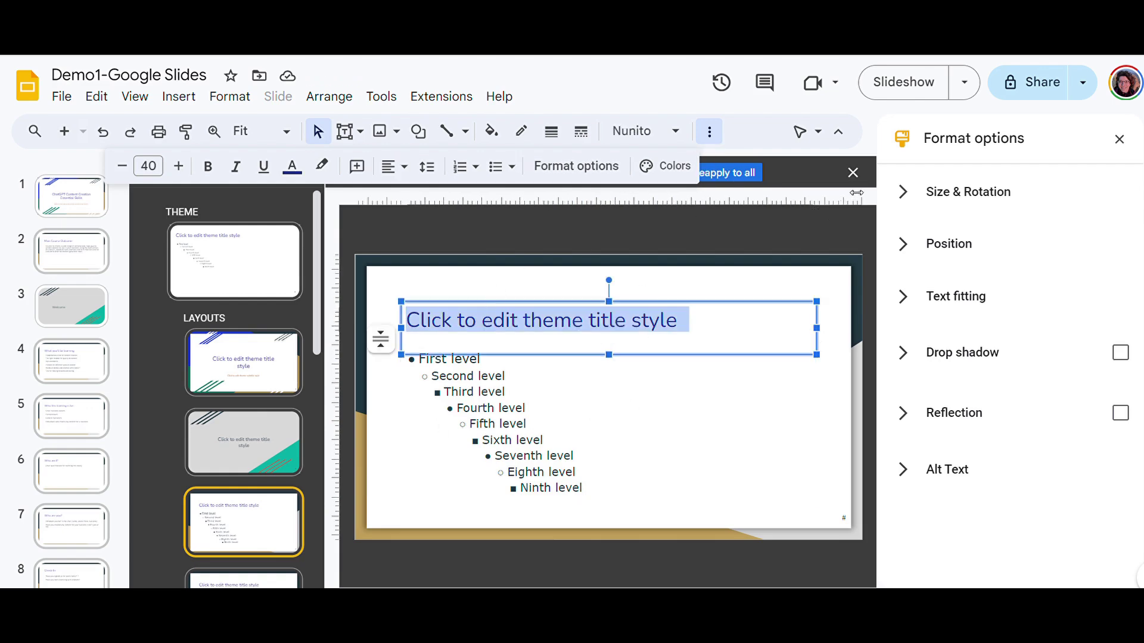
left_click(725, 174)
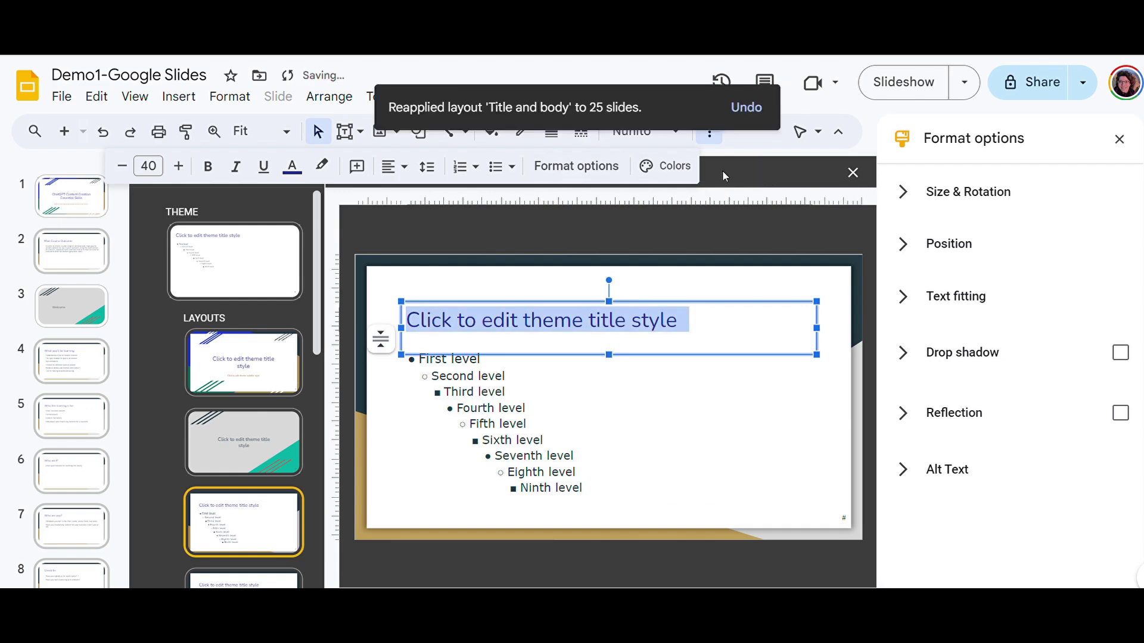
left_click(852, 174)
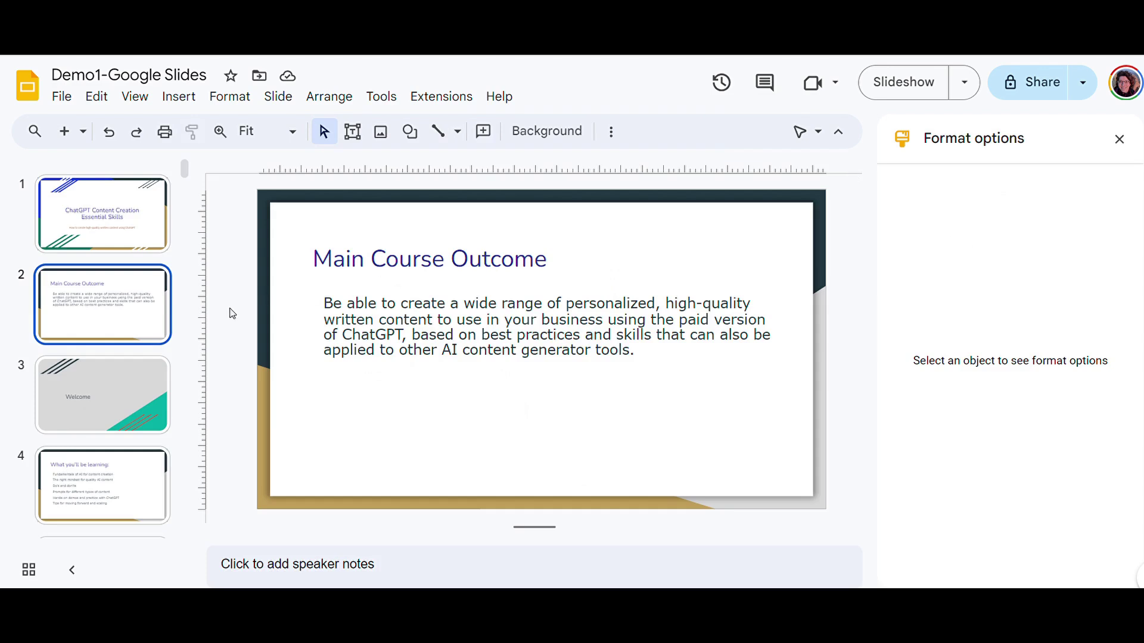
scroll(117, 313, "down", 5)
scroll(116, 319, "down", 3)
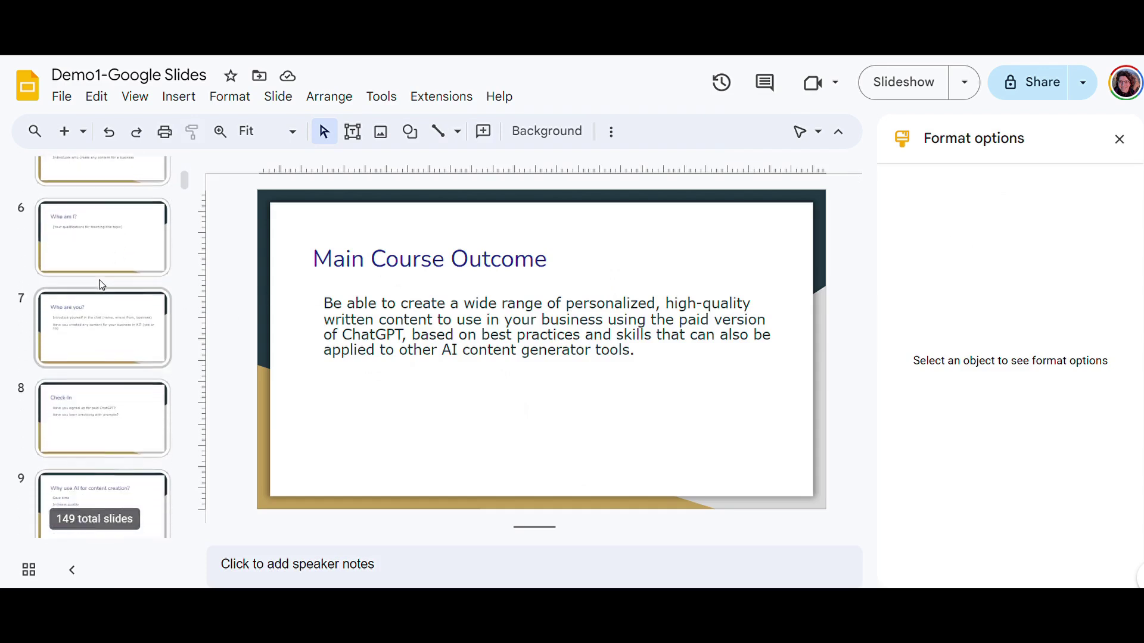
left_click(89, 225)
left_click(104, 332)
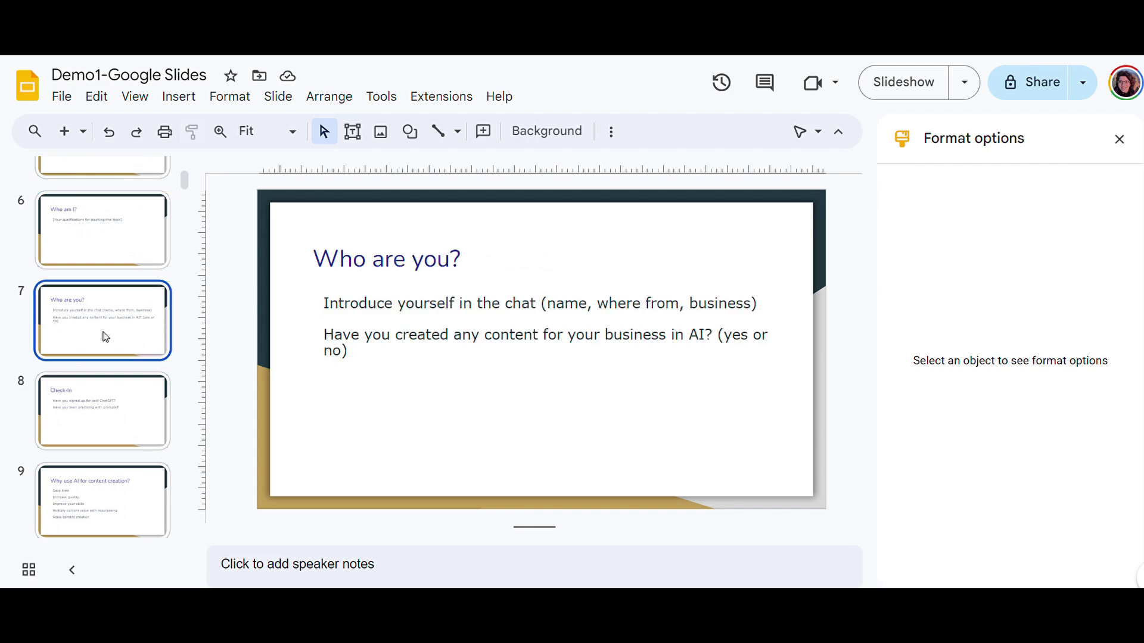
left_click(117, 391)
key("Up")
key("Up")
key("Up")
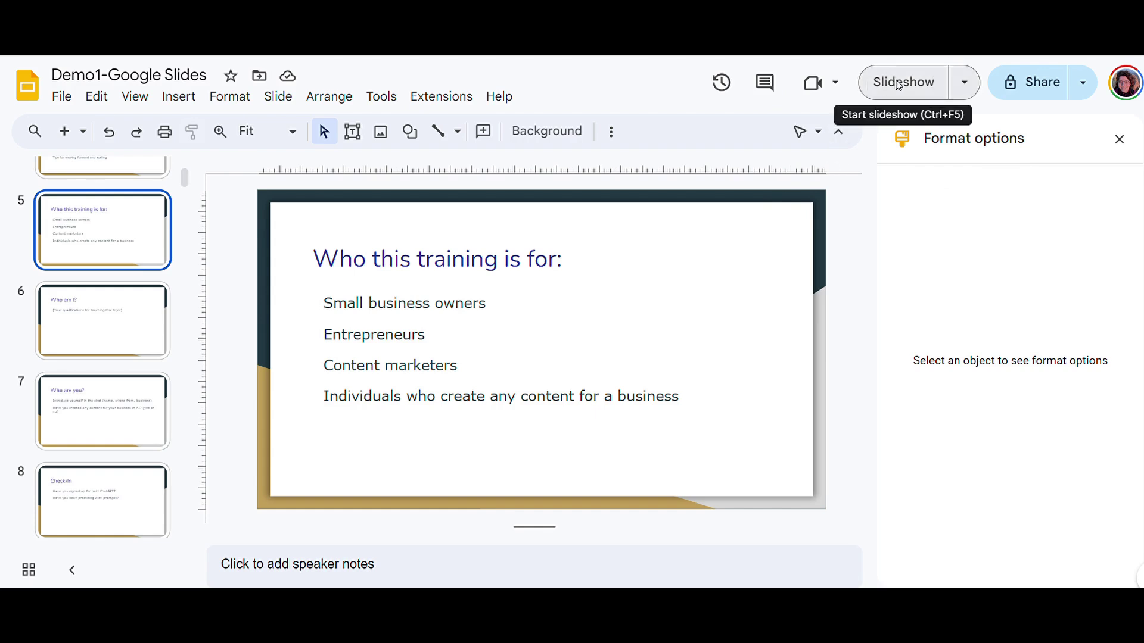
Present in Presenter view, advance to slide 6 'Who am I?', then exit back to editing
left_click(963, 87)
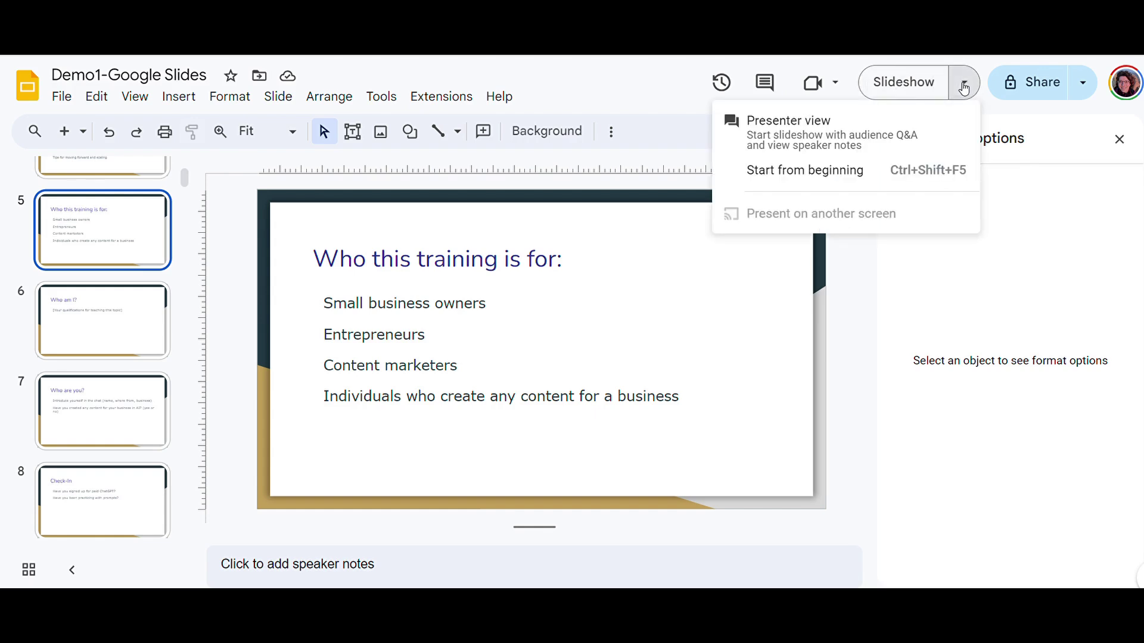
left_click(764, 139)
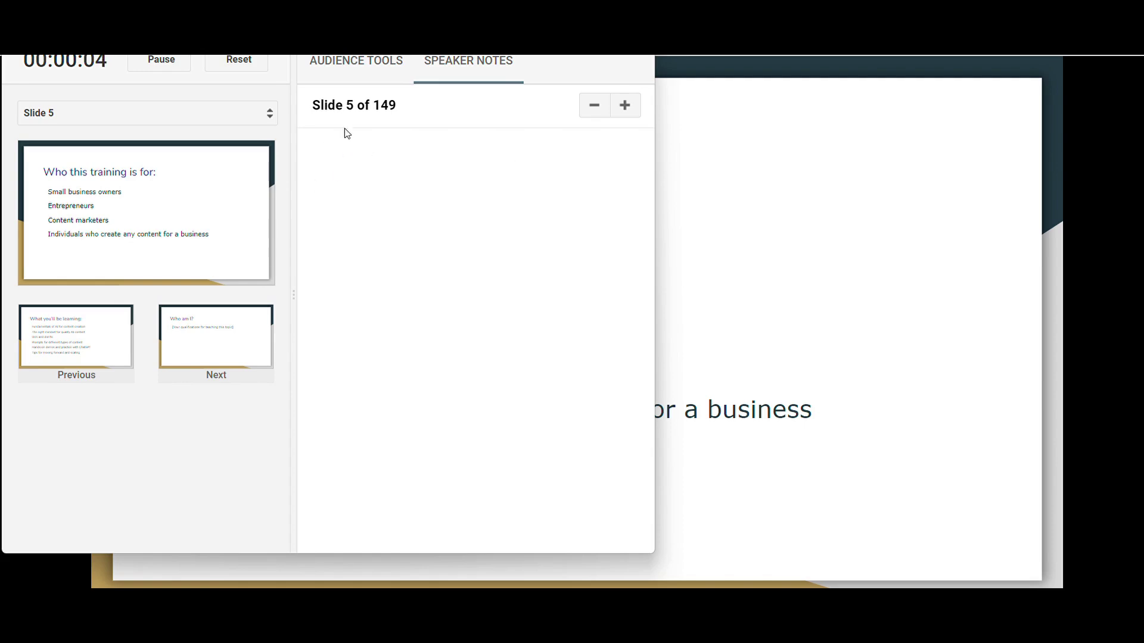
left_click(766, 156)
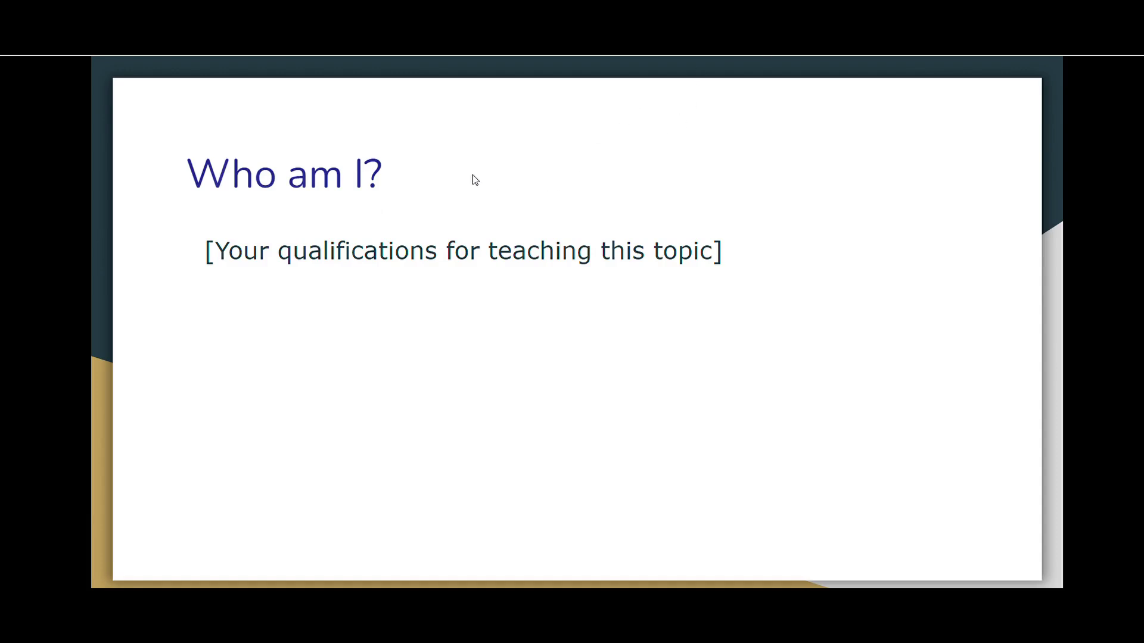
key("Escape")
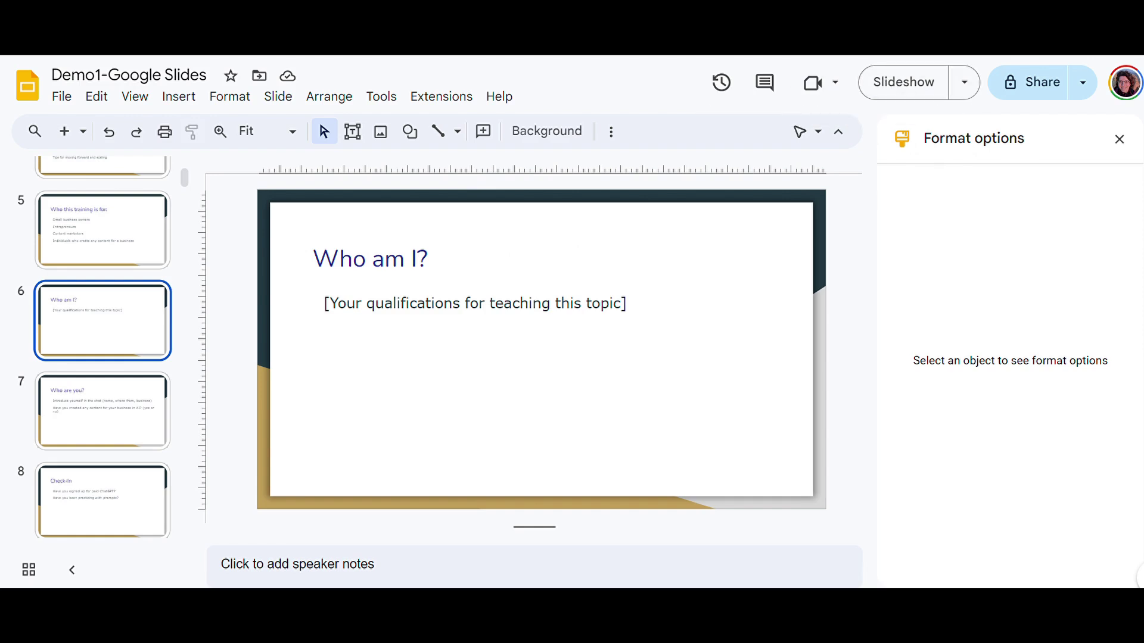
mouse_move(101, 51)
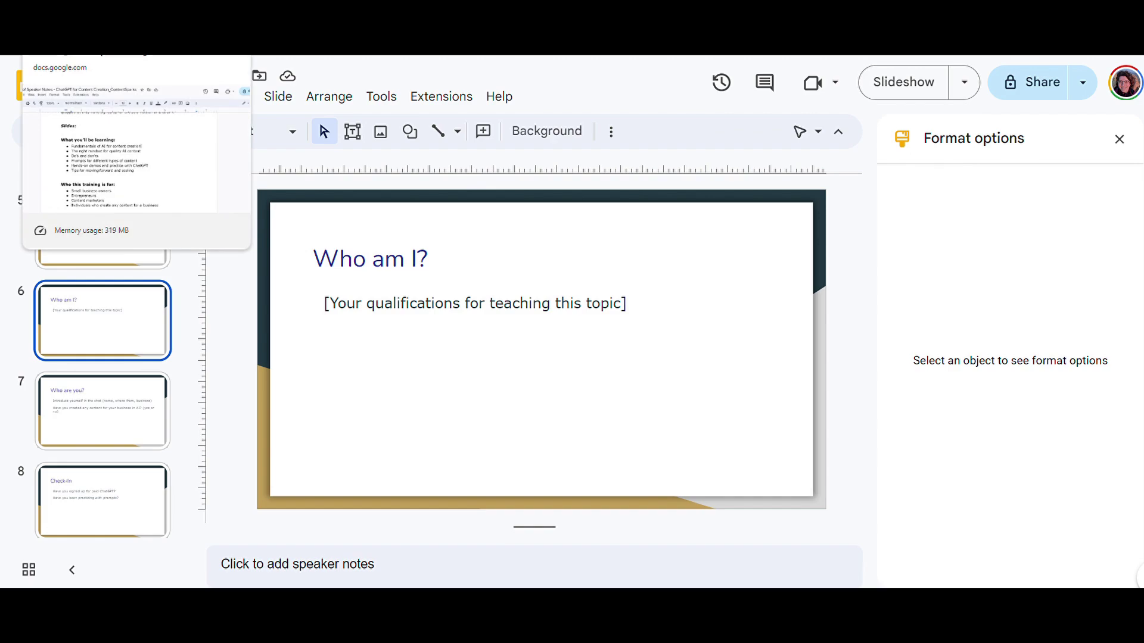
left_click(101, 50)
scroll(508, 333, "up", 5)
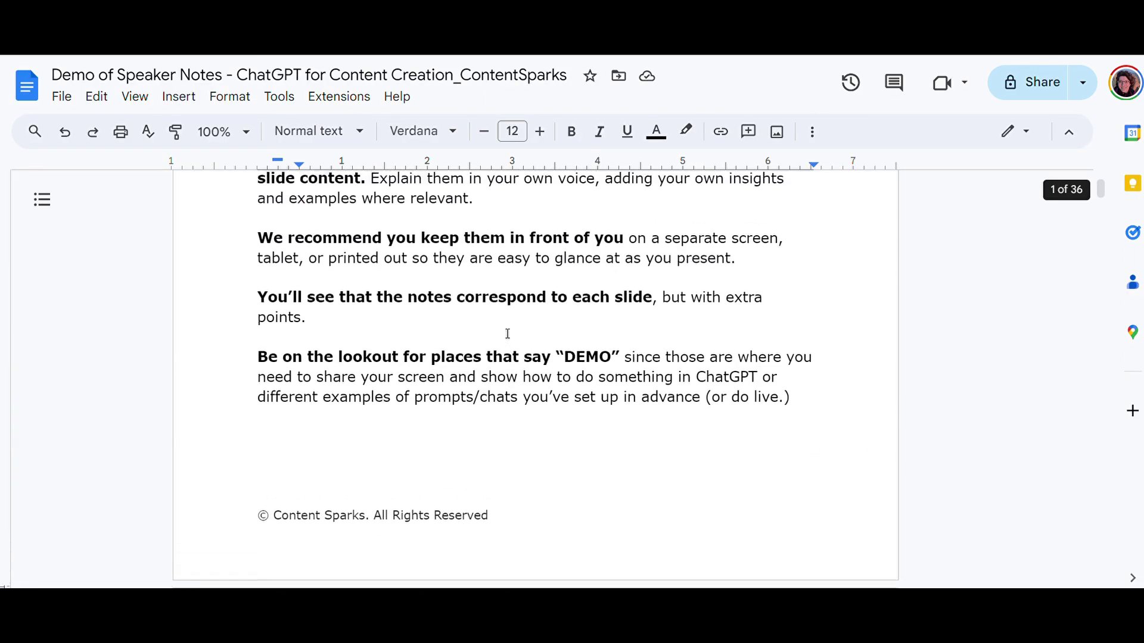
scroll(500, 331, "up", 5)
scroll(486, 327, "down", 10)
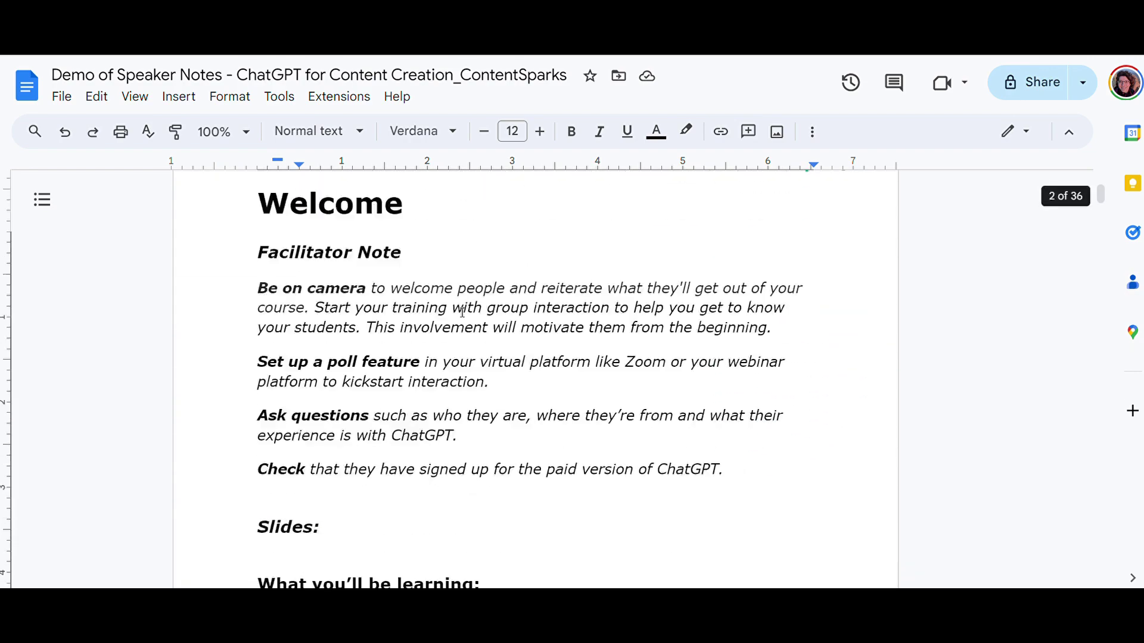
scroll(462, 312, "down", 15)
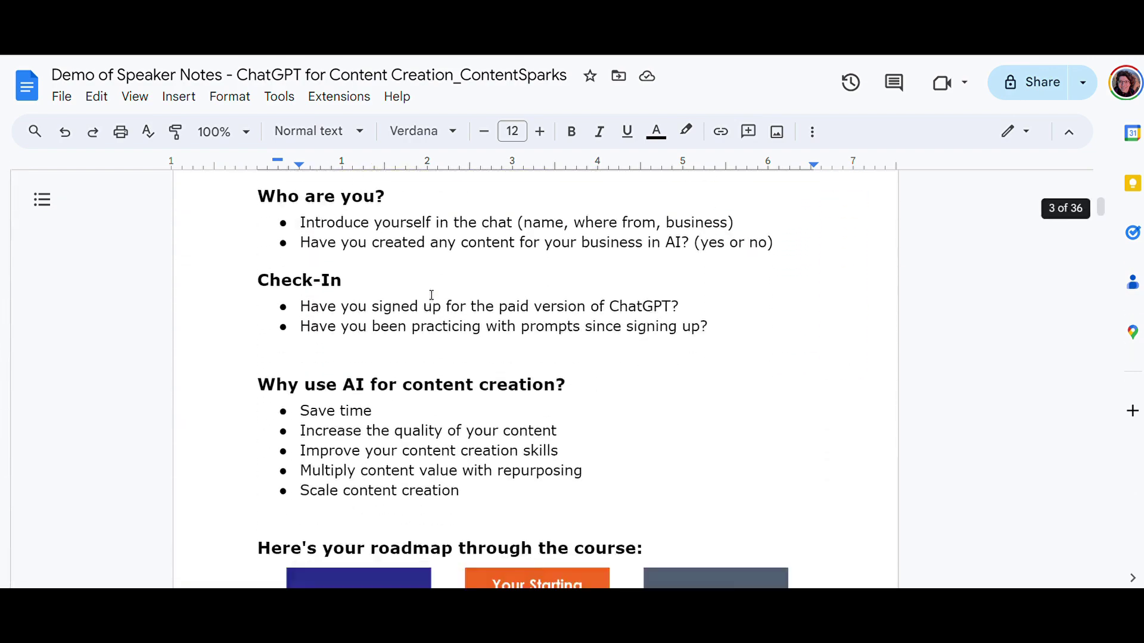
scroll(431, 295, "down", 9)
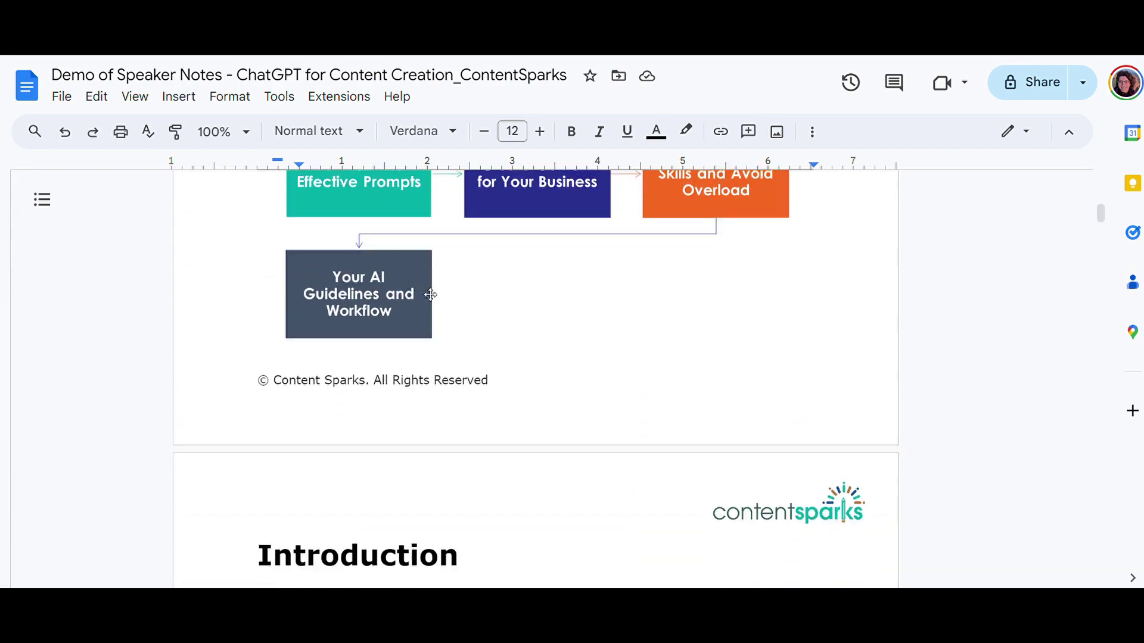
scroll(430, 295, "down", 3)
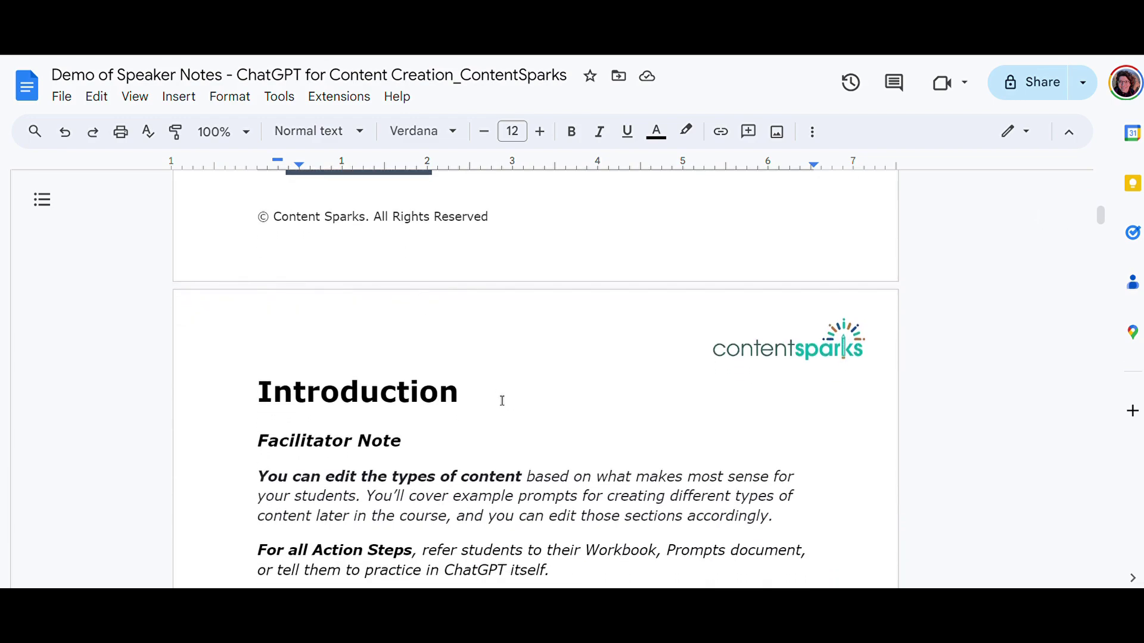
scroll(483, 376, "down", 13)
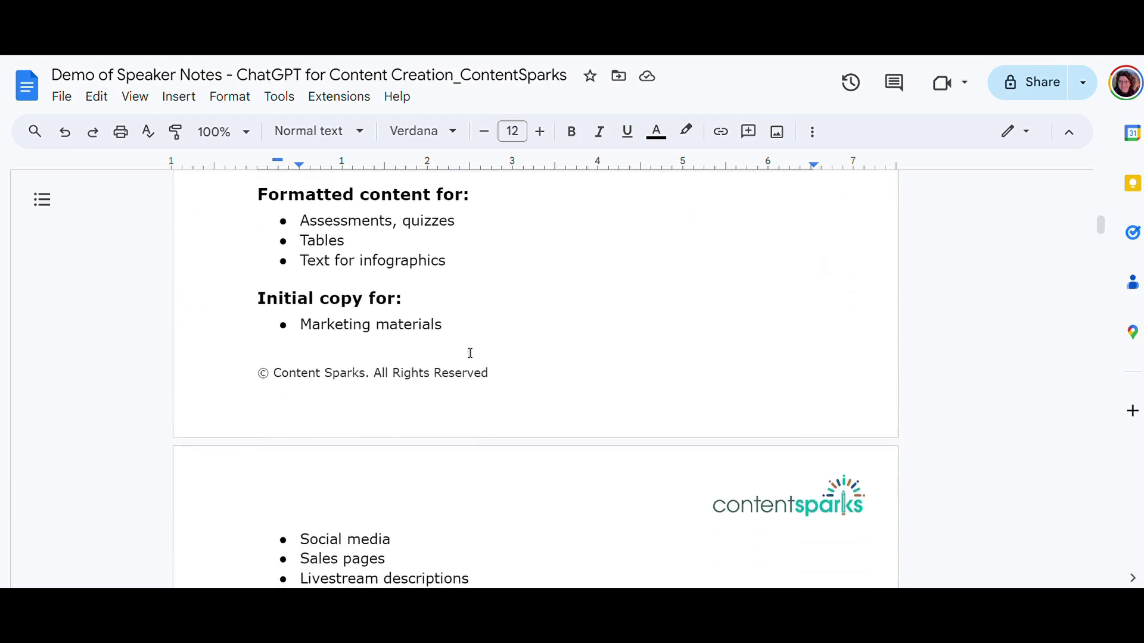
scroll(470, 353, "up", 20)
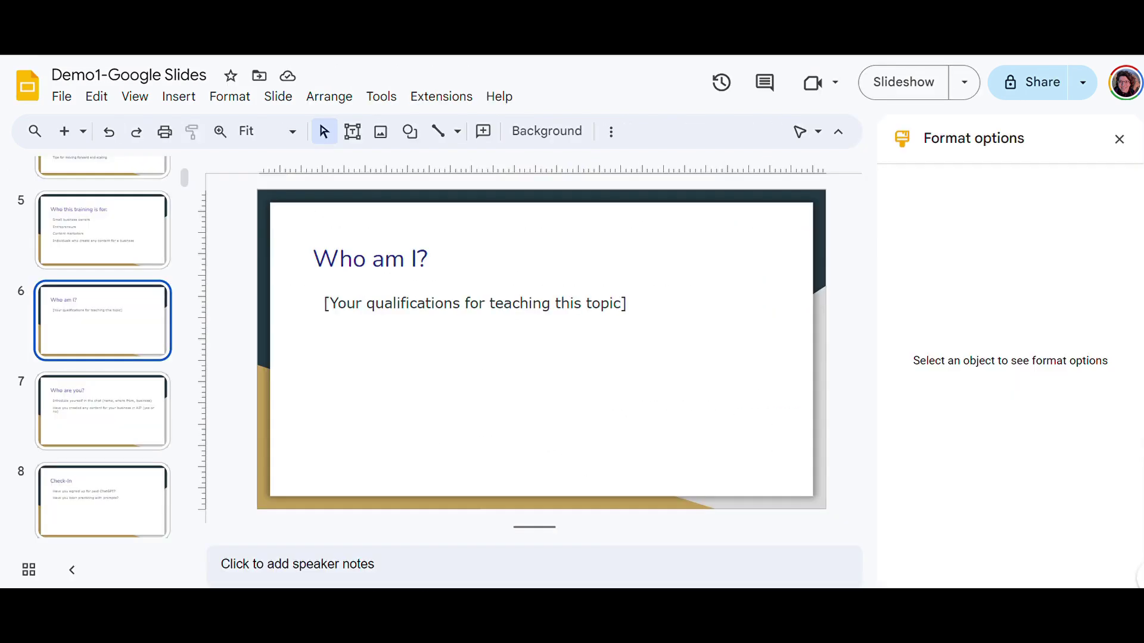
Leave the Core demo deck and bring up the Demo2-Canva export presentation's title slide
scroll(458, 296, "up", 2)
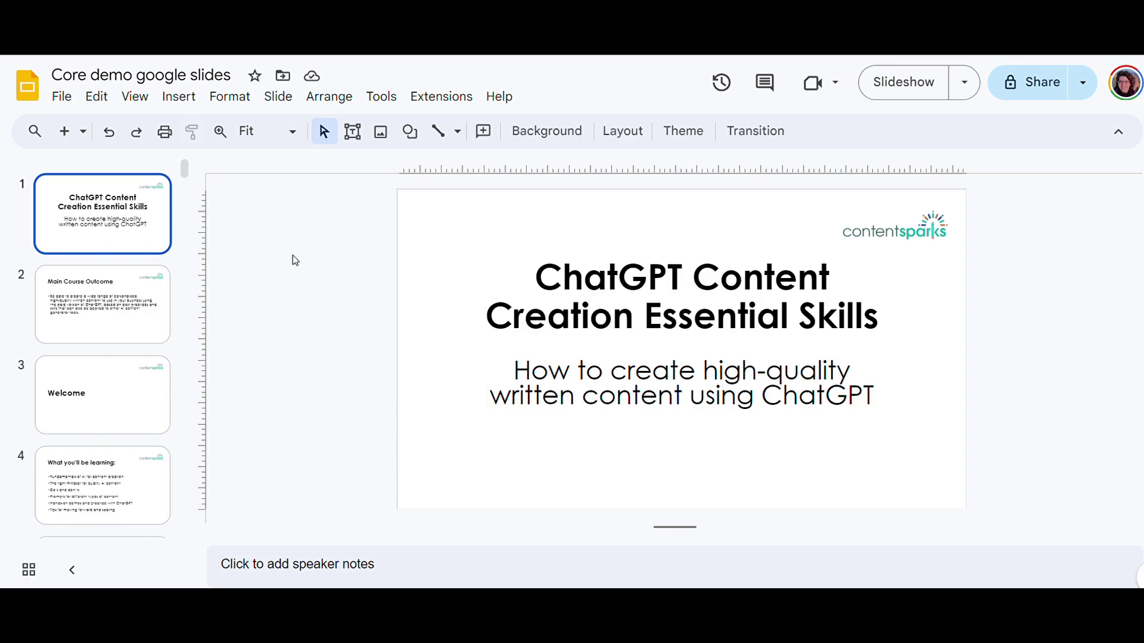
left_click(68, 104)
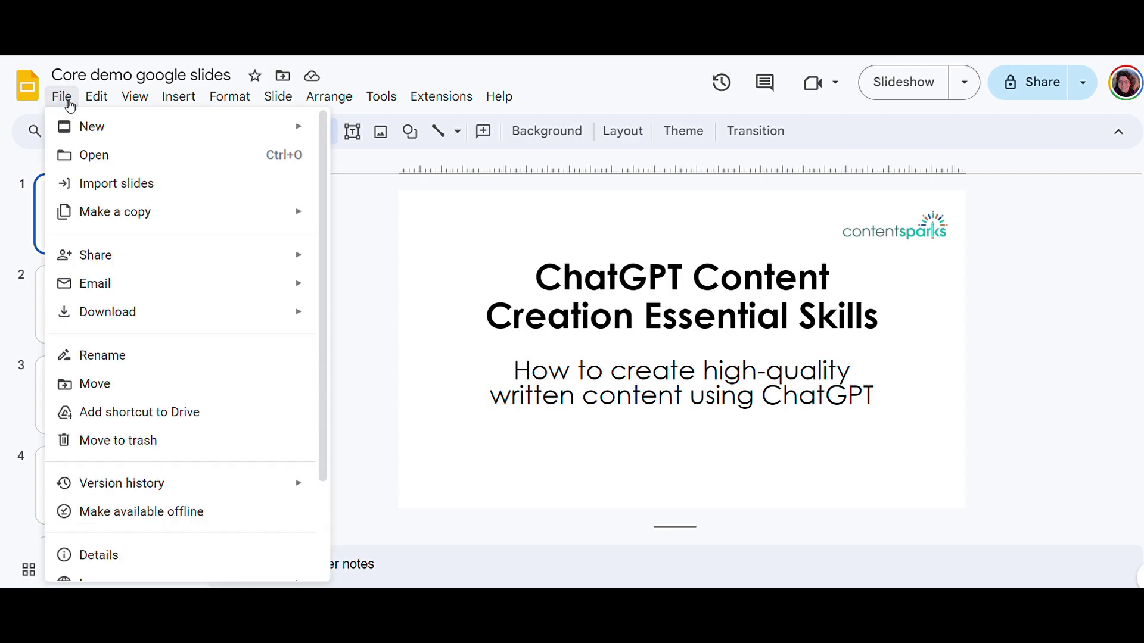
mouse_move(139, 226)
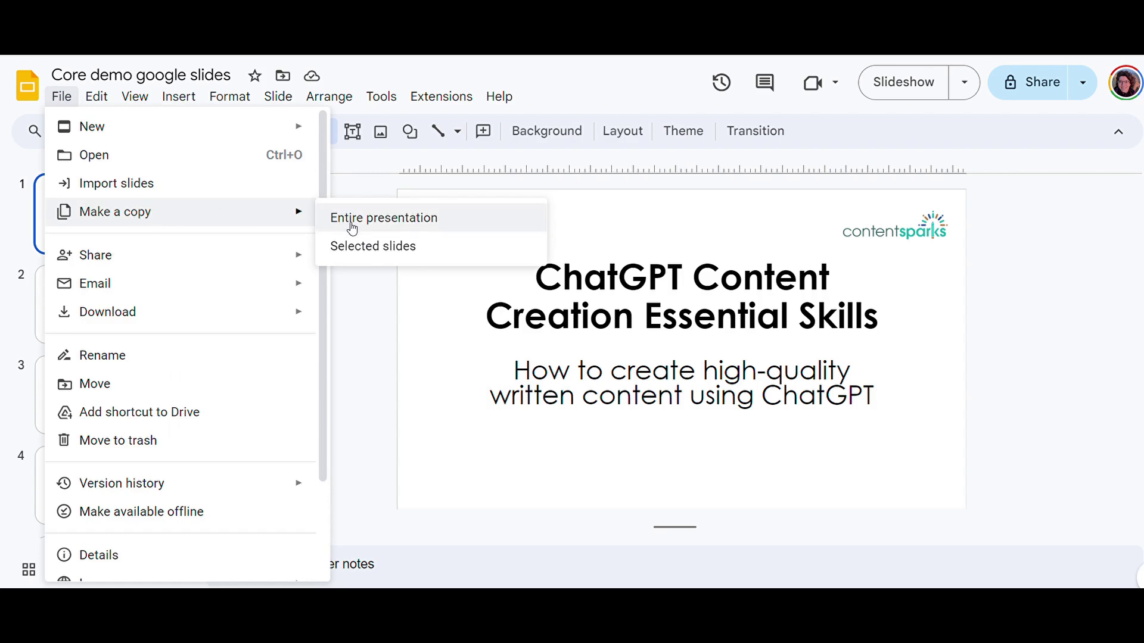
left_click(329, 97)
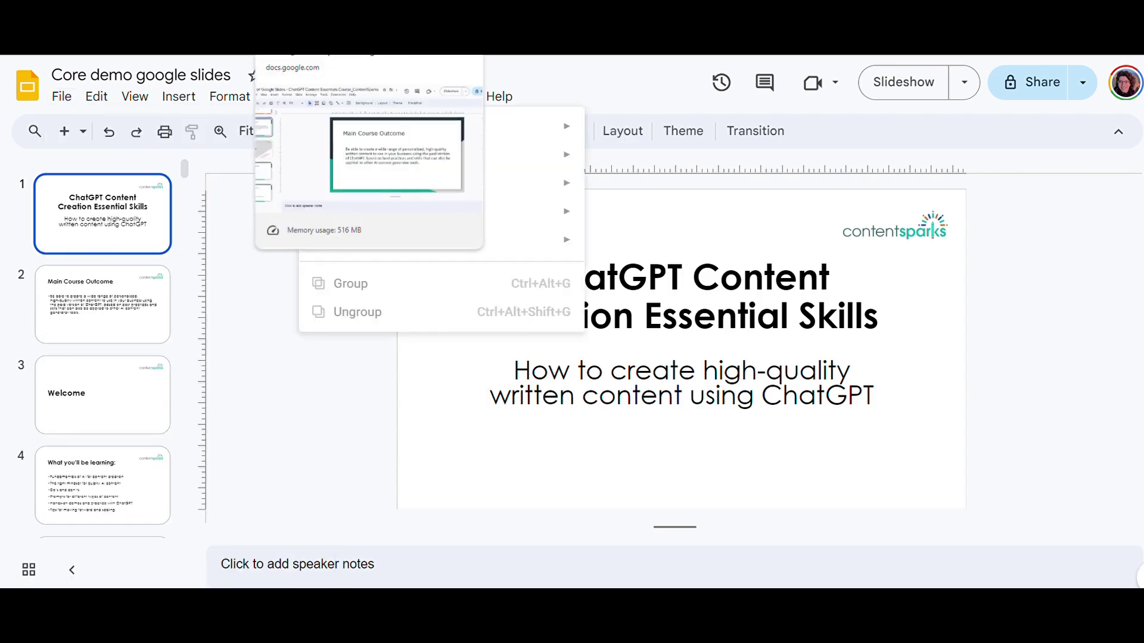
left_click(405, 24)
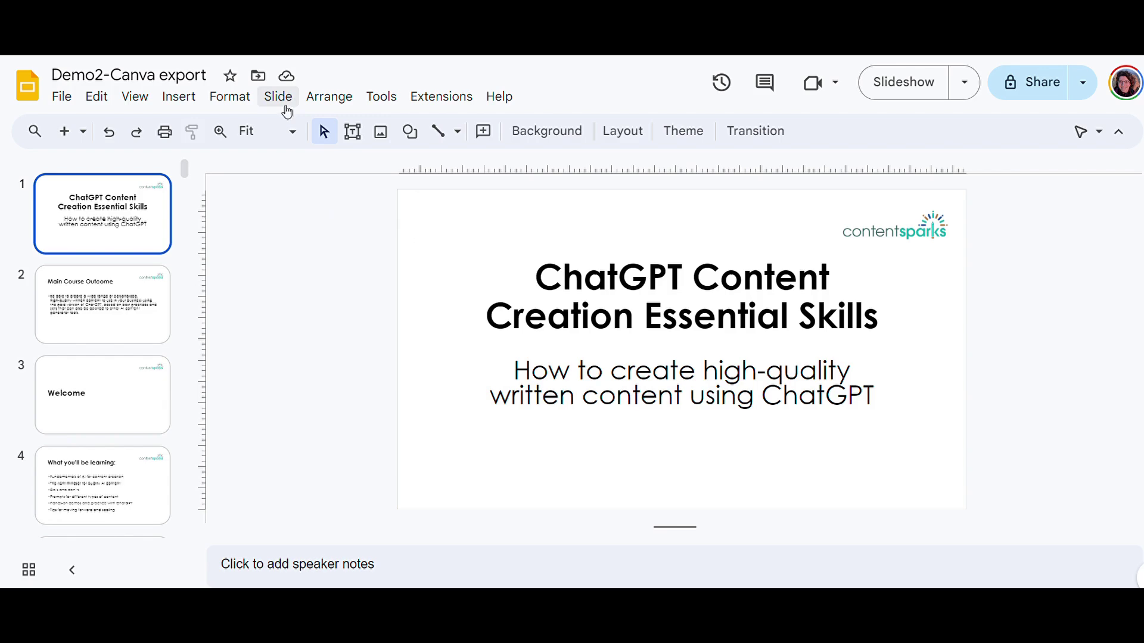
Delete the contentsparks logo from the THEME master in the theme editor, then close the editor
left_click(269, 103)
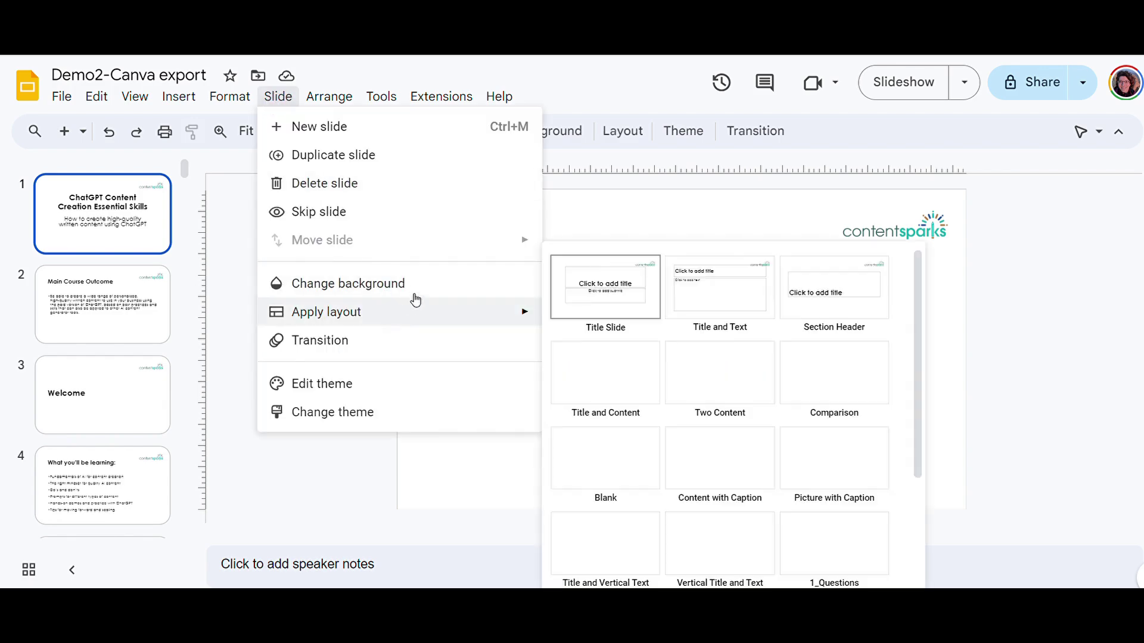
left_click(338, 390)
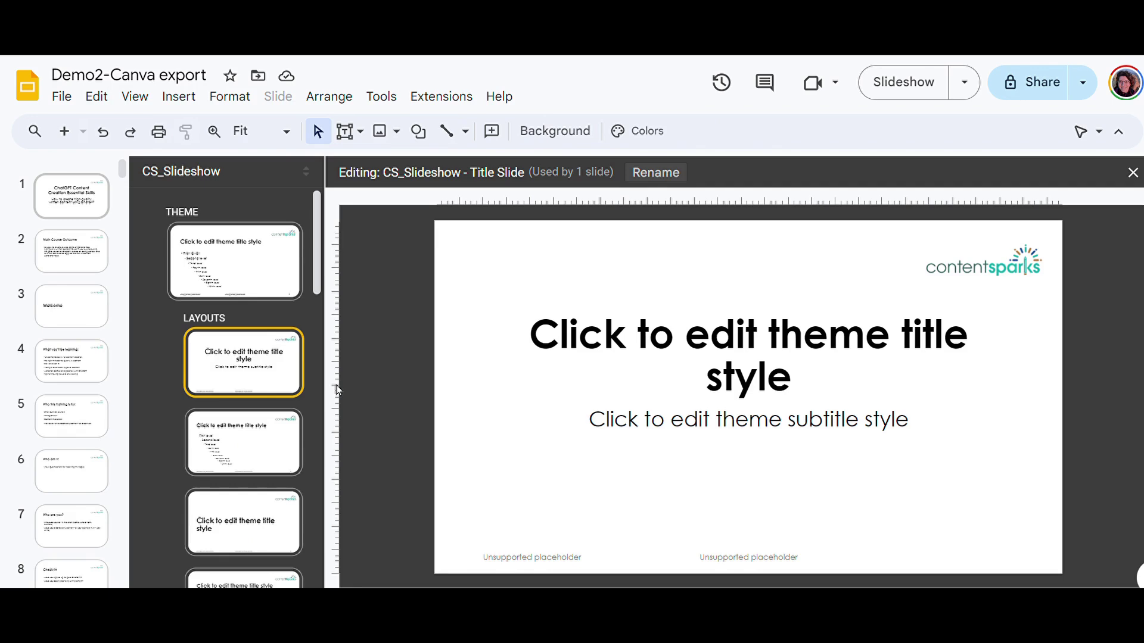
left_click(292, 269)
left_click(972, 274)
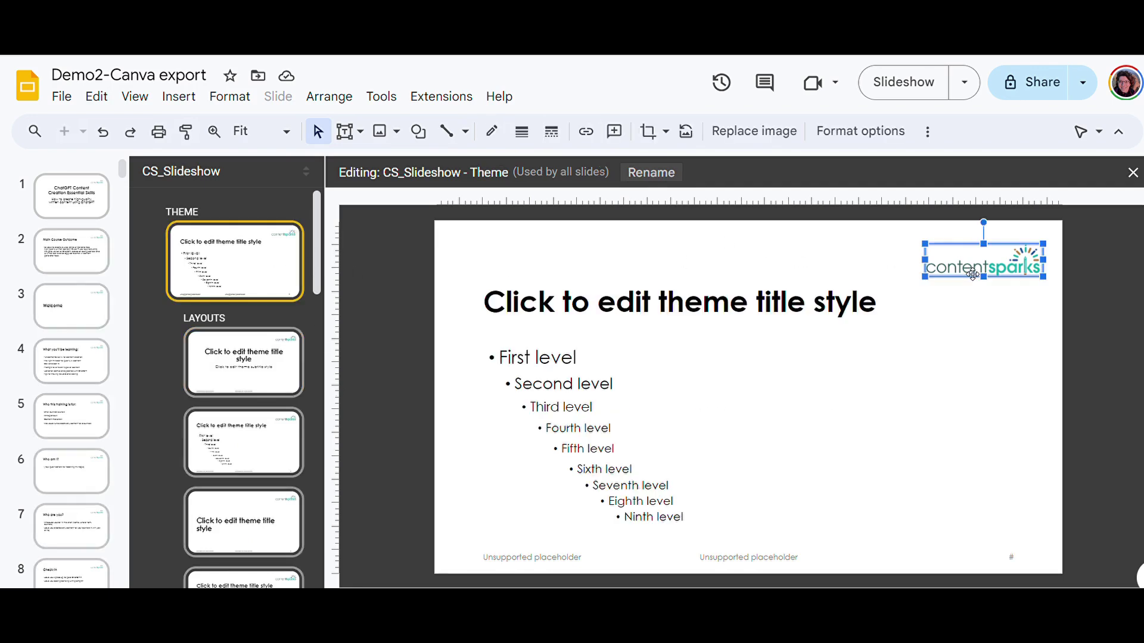
key("Delete")
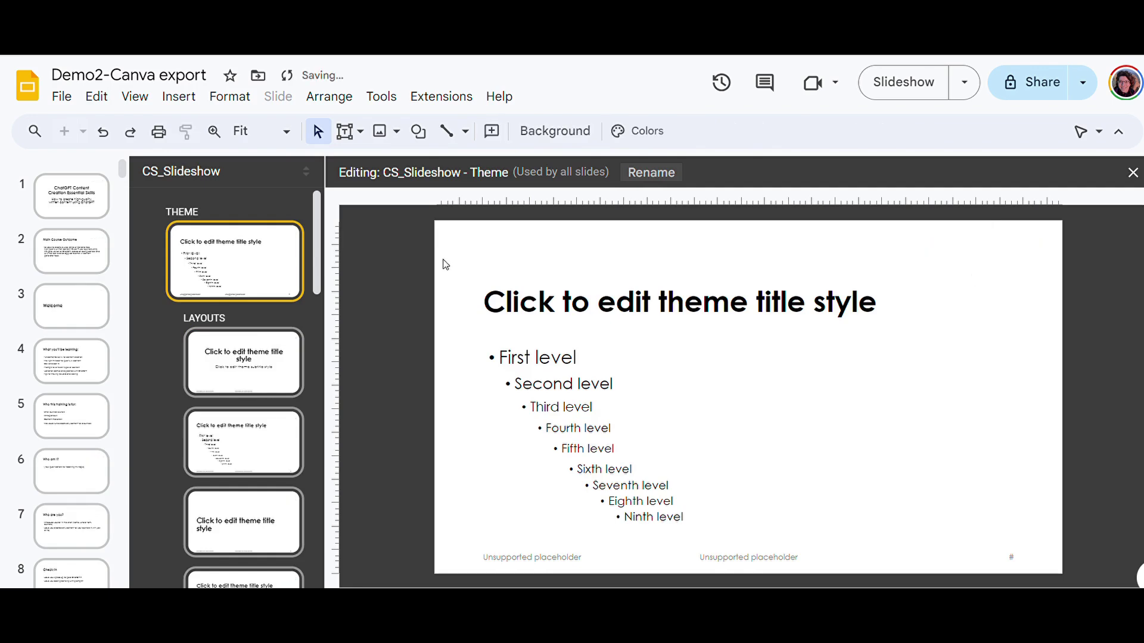
left_click(1132, 173)
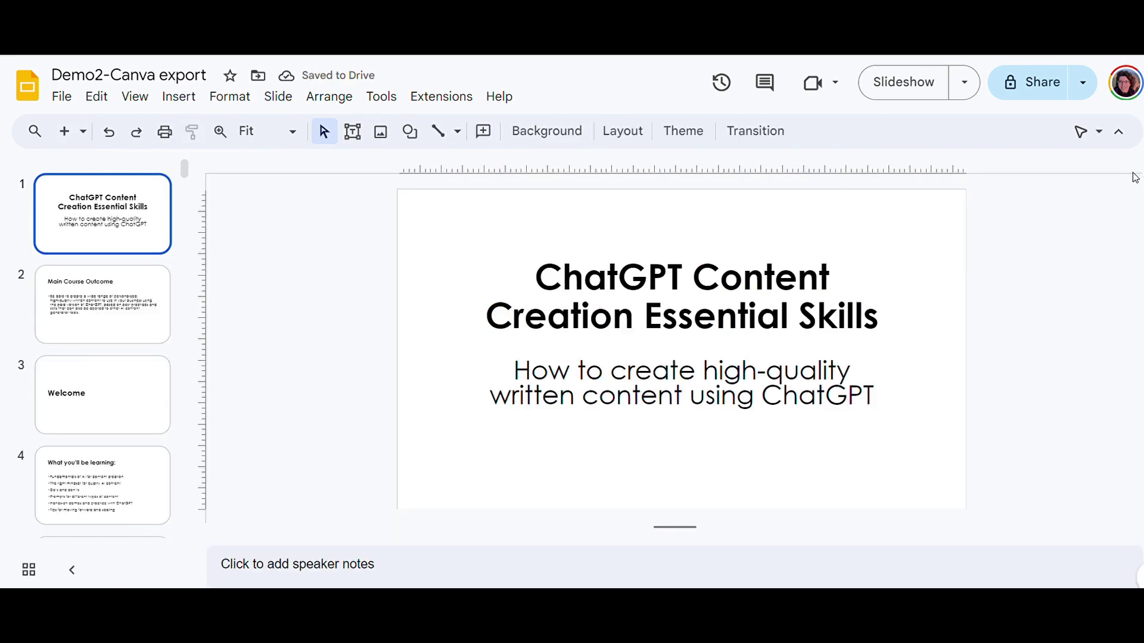
Confirm slide 2 lacks the logo, then show Import from app options on Canva's Projects page
key("Down")
key("Up")
key("ctrl+Tab")
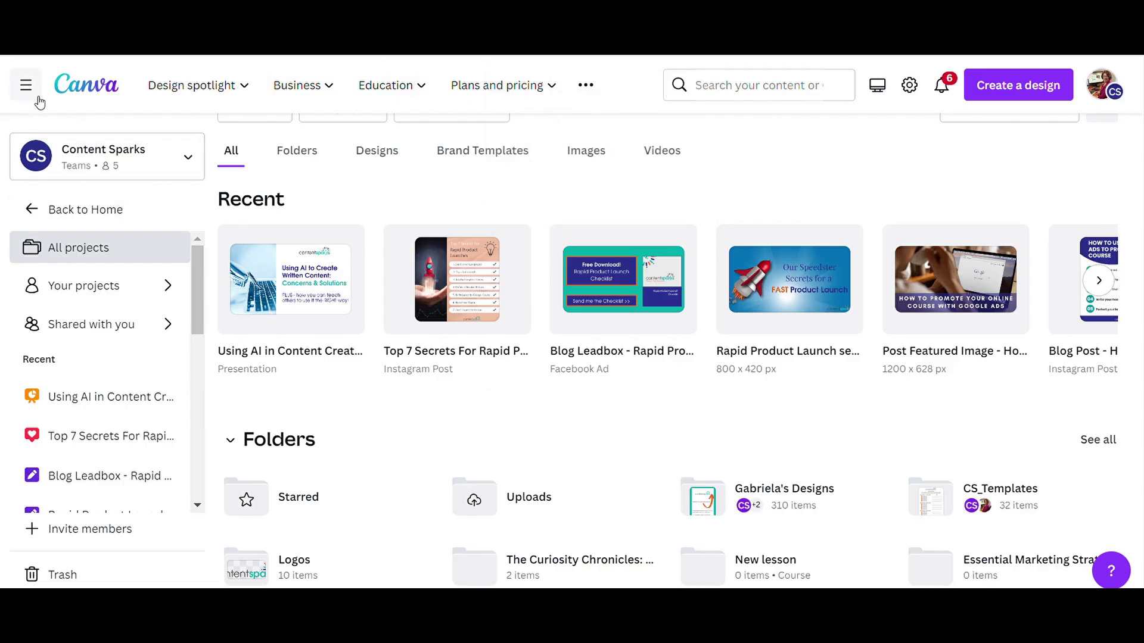
left_click(92, 211)
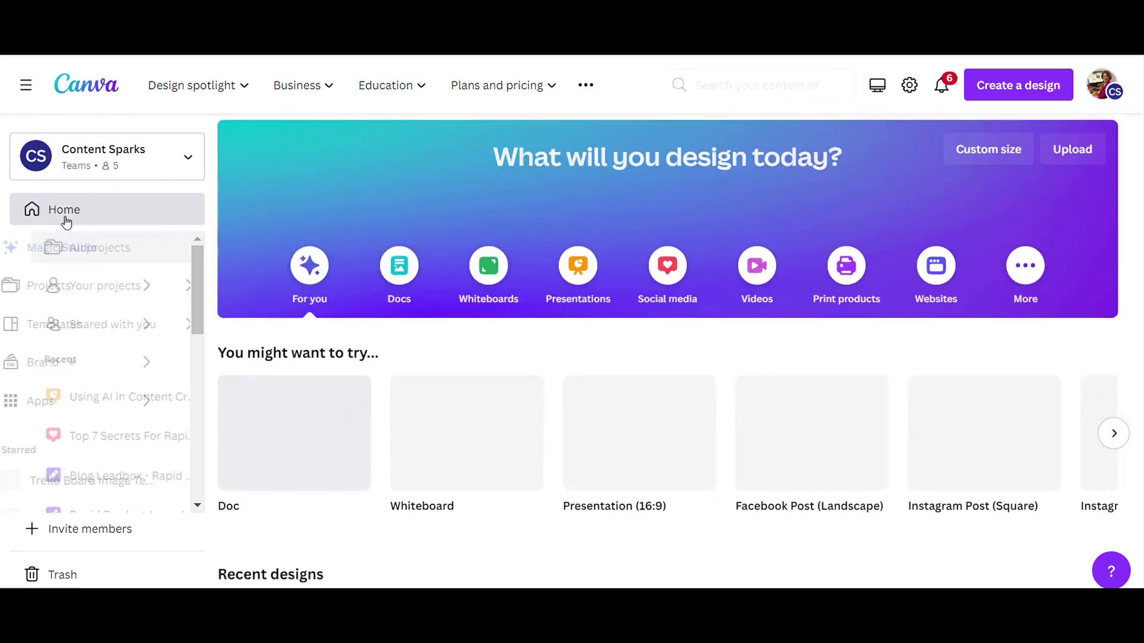
left_click(64, 288)
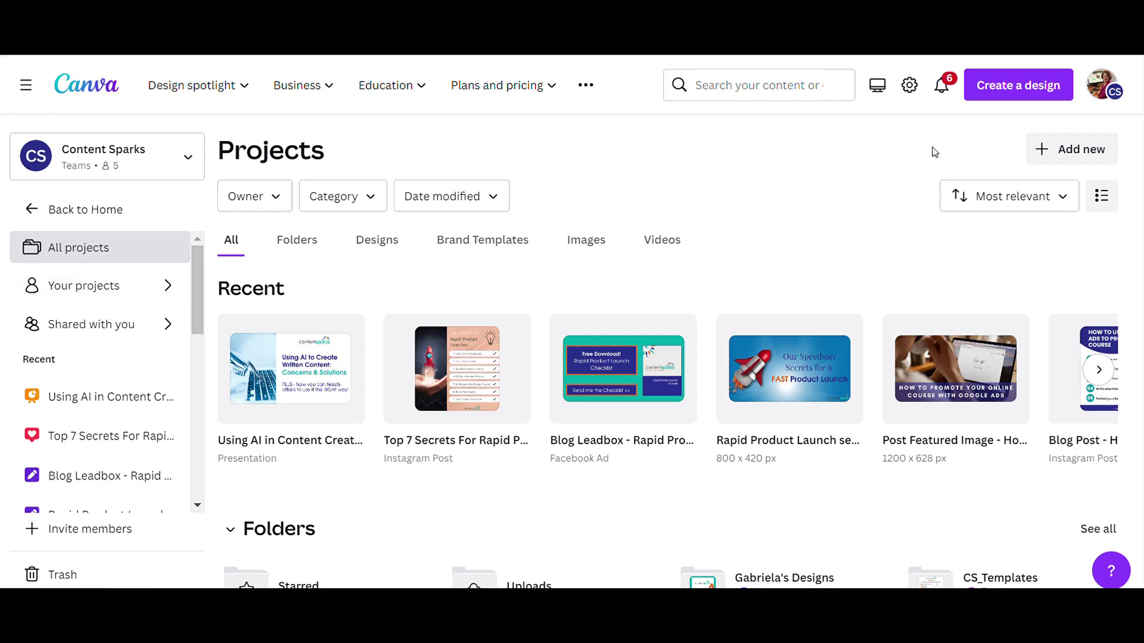
left_click(1057, 154)
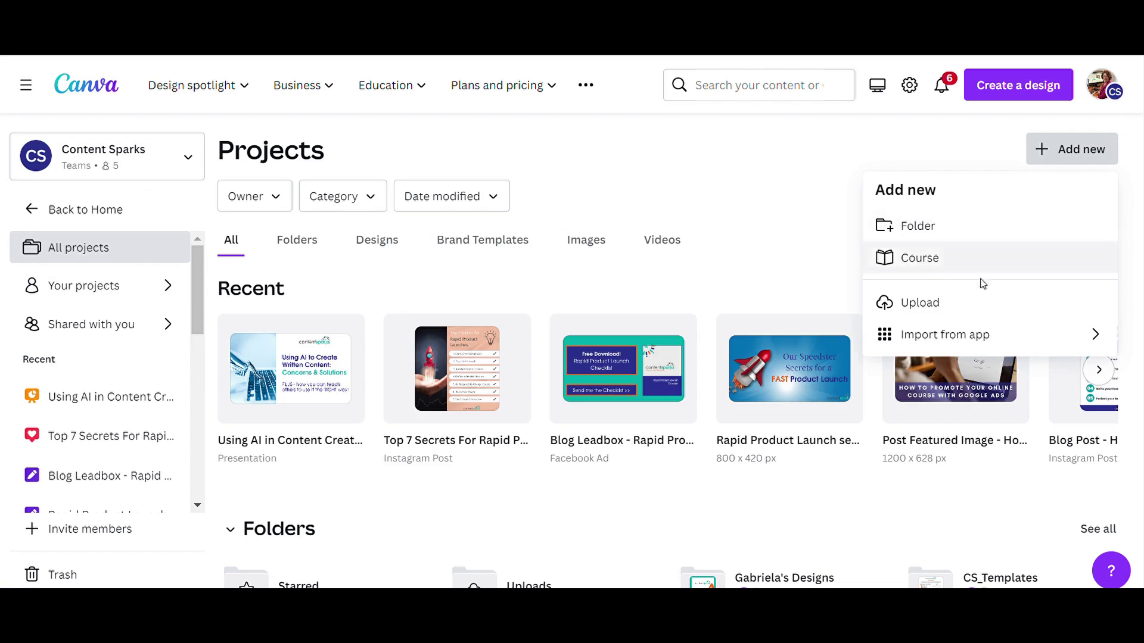
left_click(918, 339)
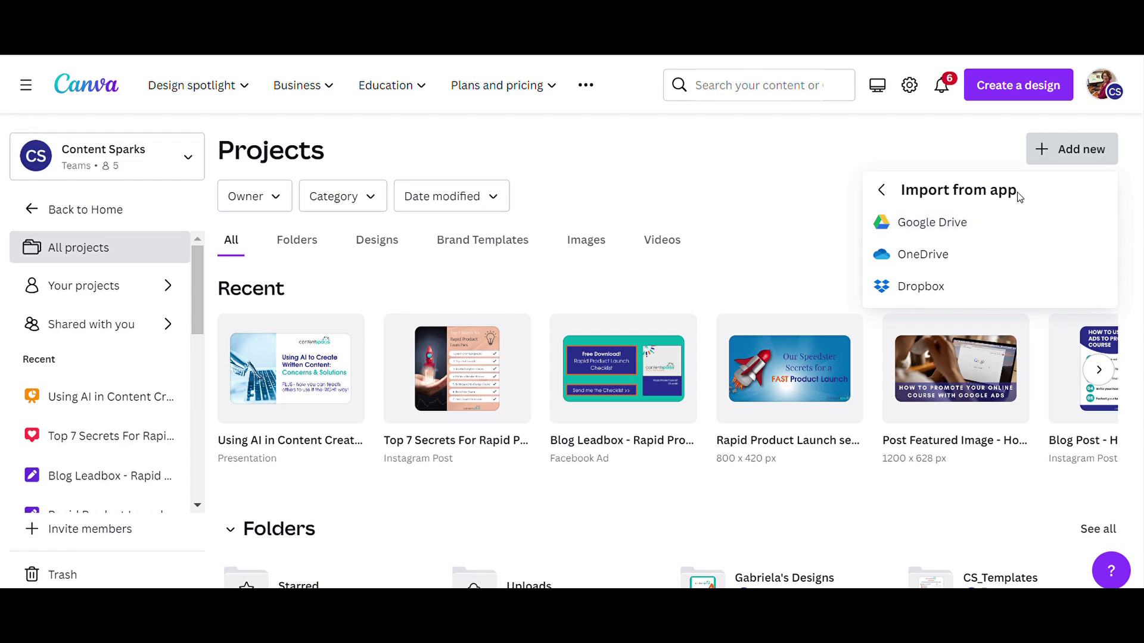
Upload Demo2-Canva export from the Google Drive folder Demos for CS
left_click(943, 223)
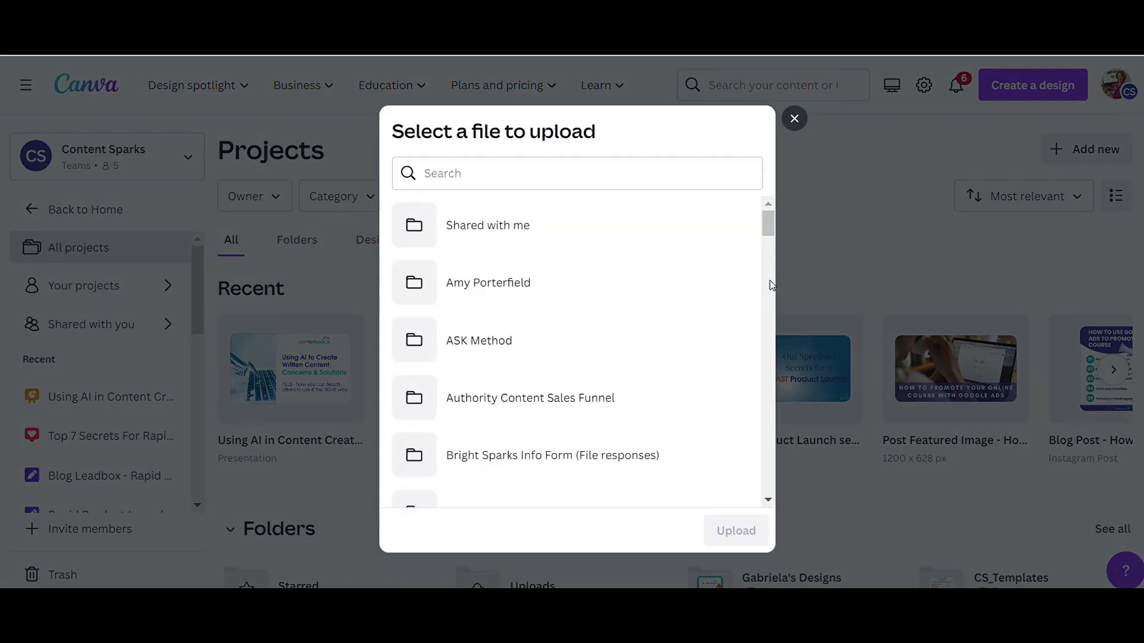
scroll(550, 274, "down", 5)
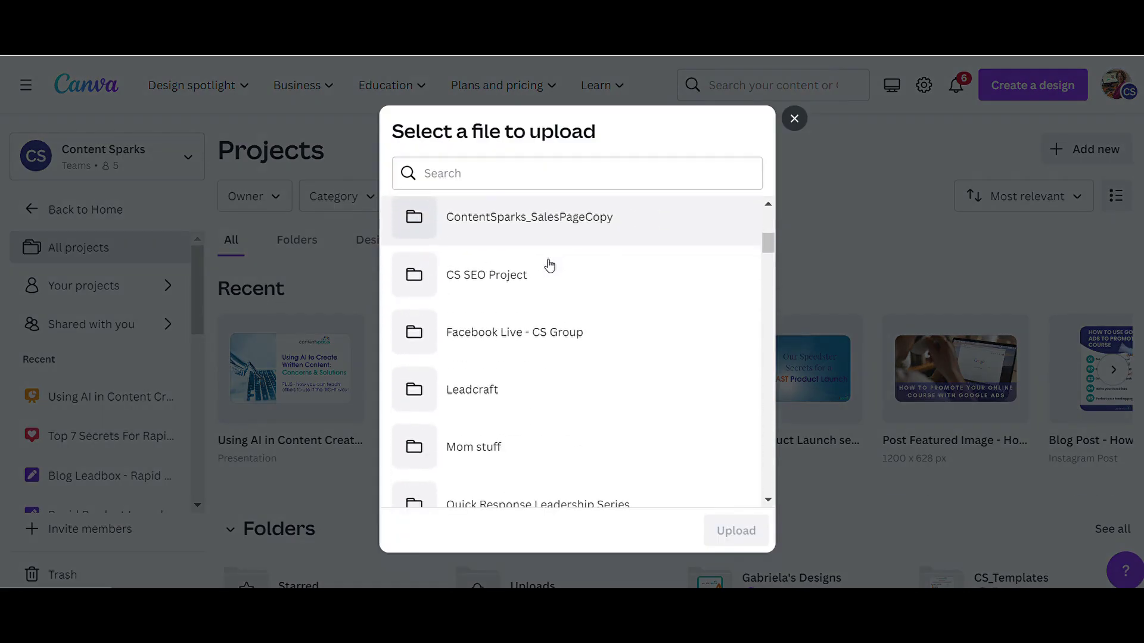
scroll(549, 266, "down", 8)
left_click(467, 216)
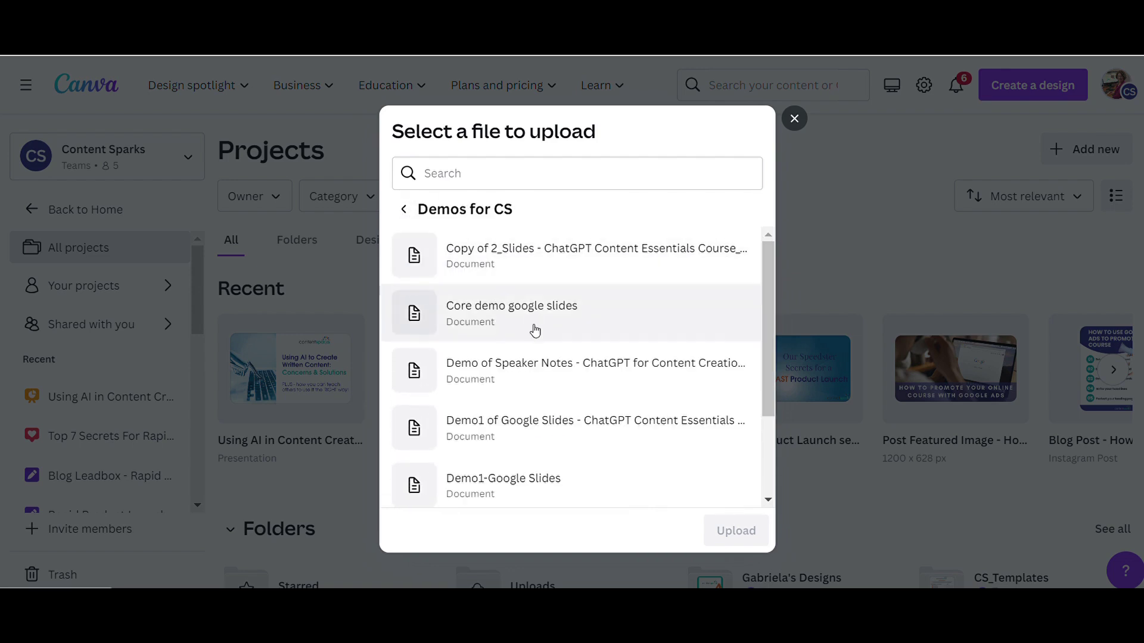
scroll(498, 429, "down", 2)
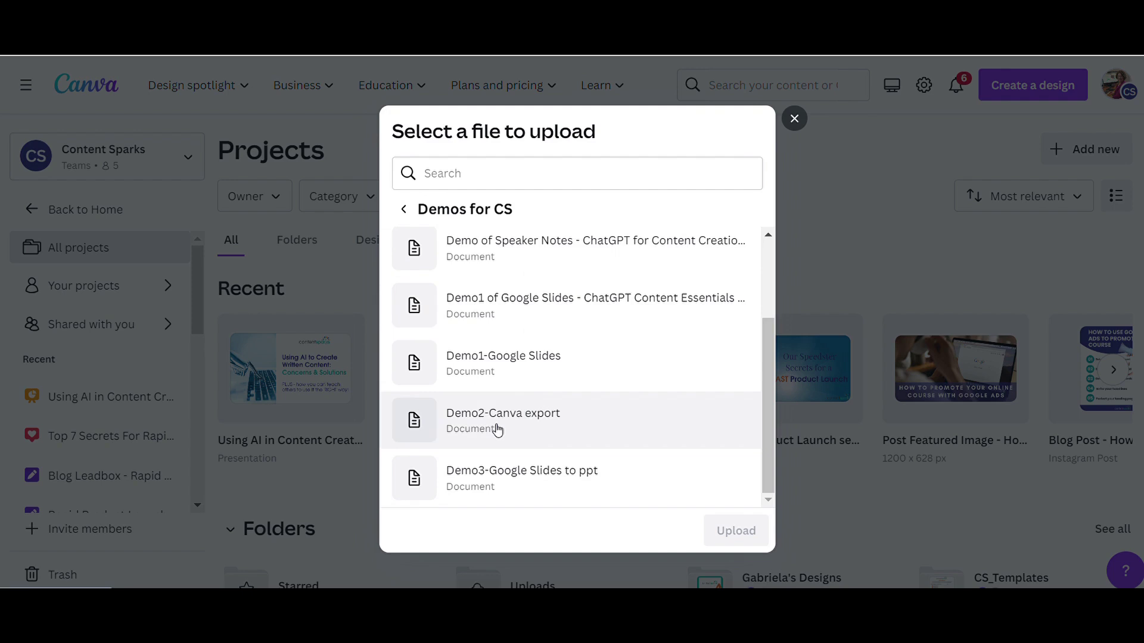
left_click(498, 429)
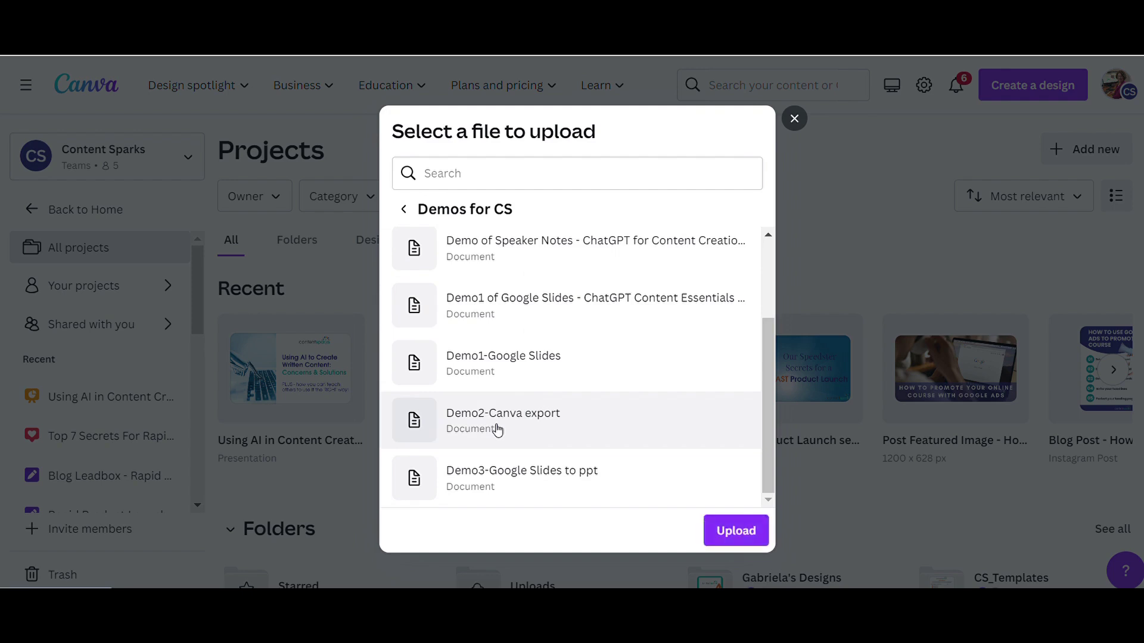
left_click(736, 539)
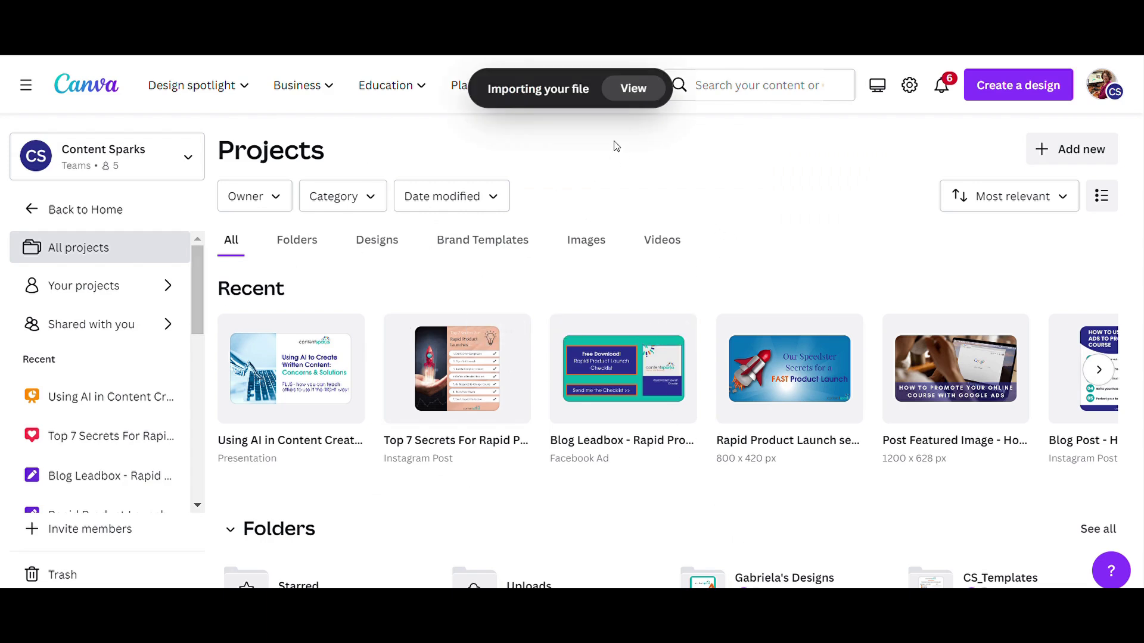
Open the imported Demo2-Canva export.gslides design from Your projects
left_click(647, 89)
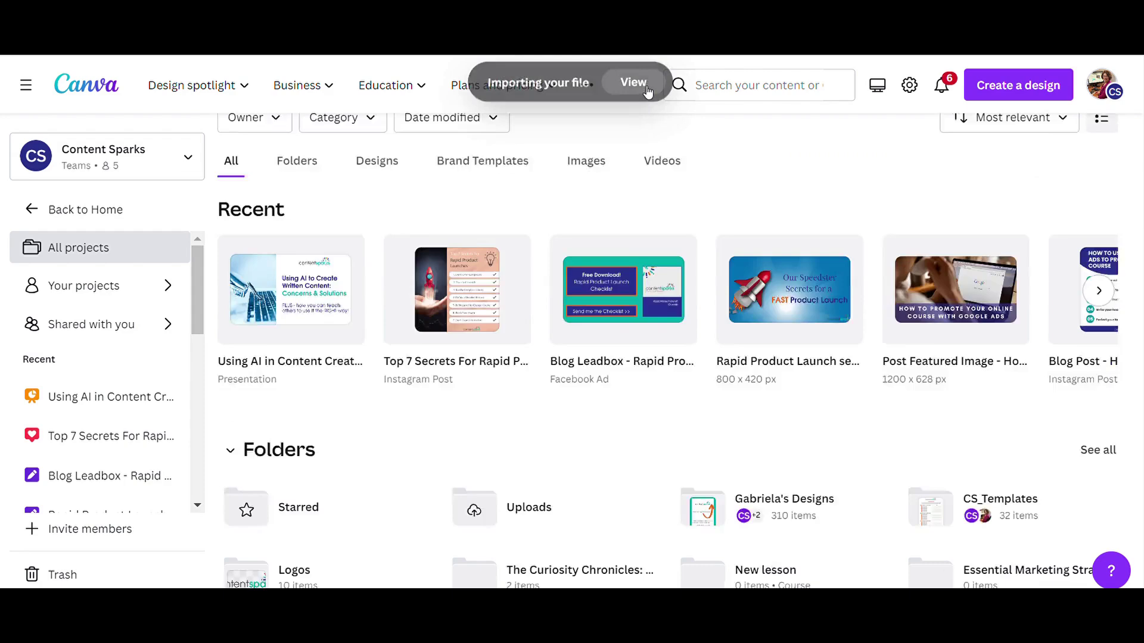
left_click(67, 262)
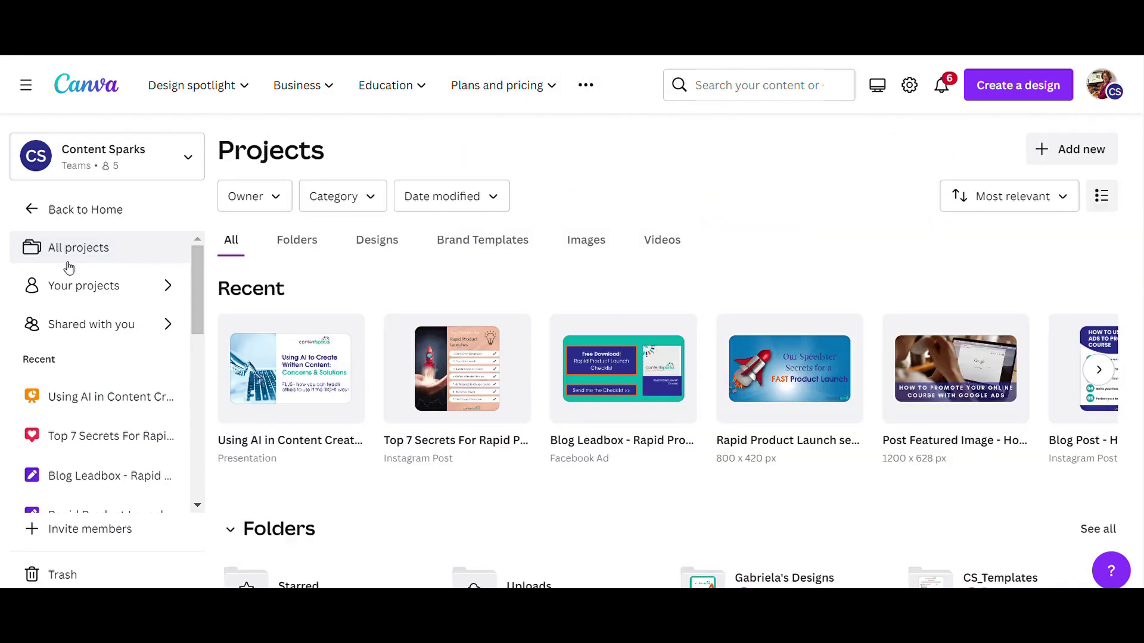
left_click(86, 289)
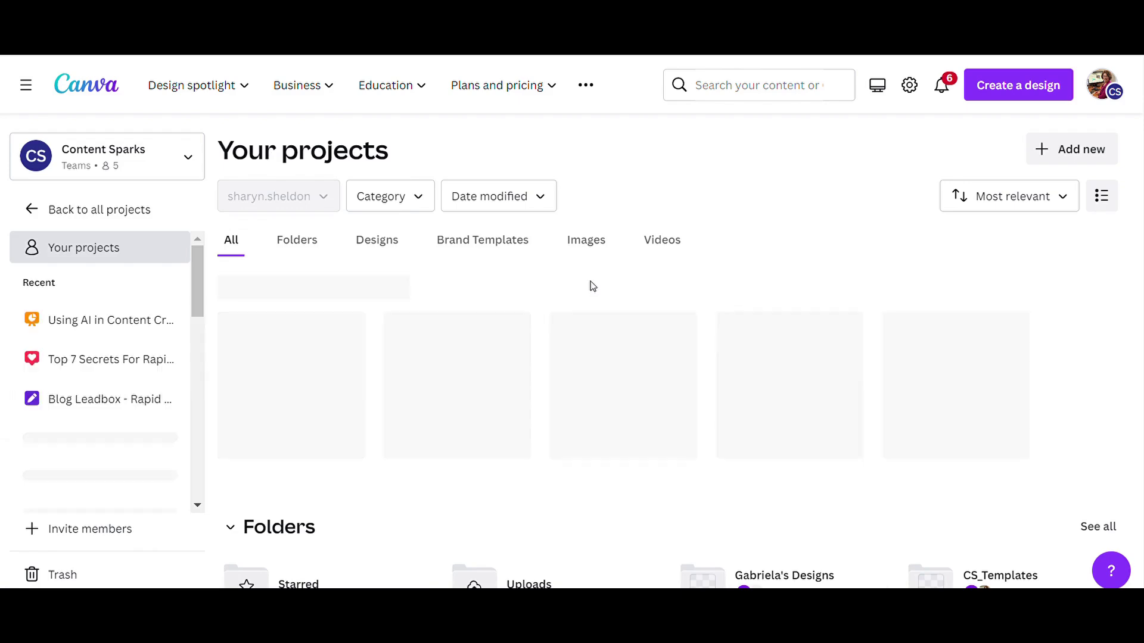
scroll(585, 299, "down", 8)
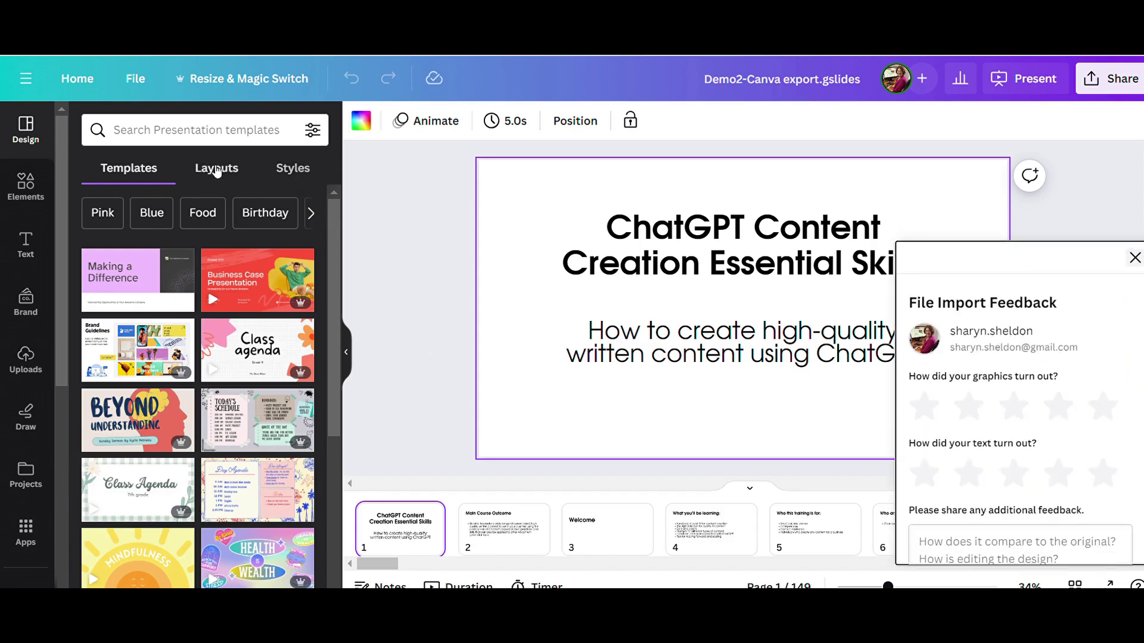
Apply the brand fonts to the title slide and shuffle the primary brand palette
left_click(290, 168)
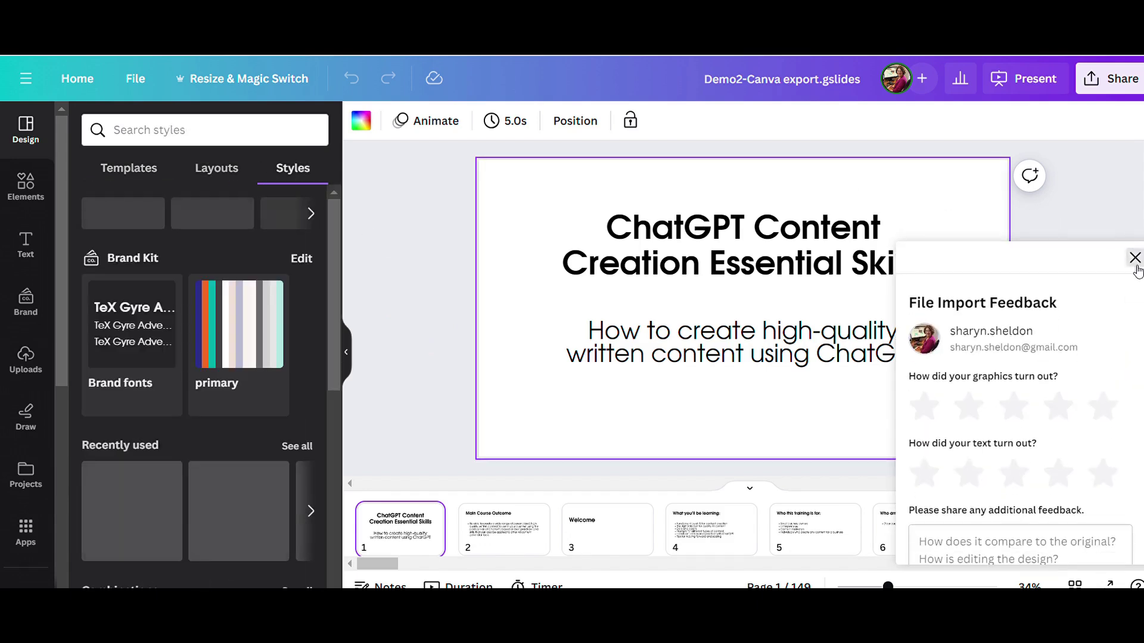
left_click(1134, 260)
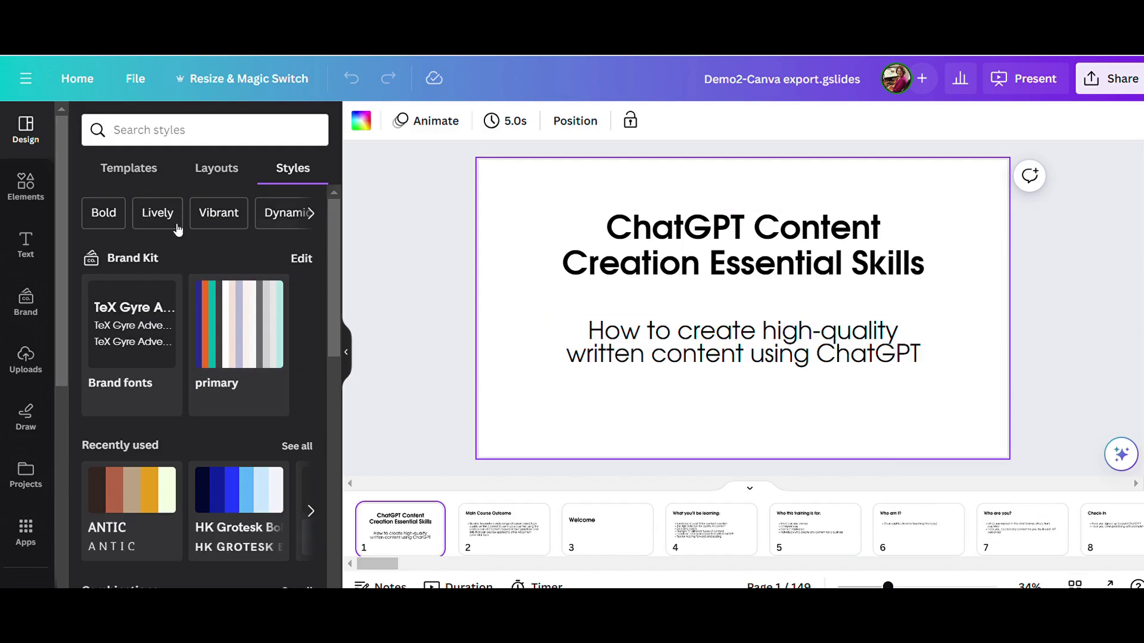
left_click(135, 331)
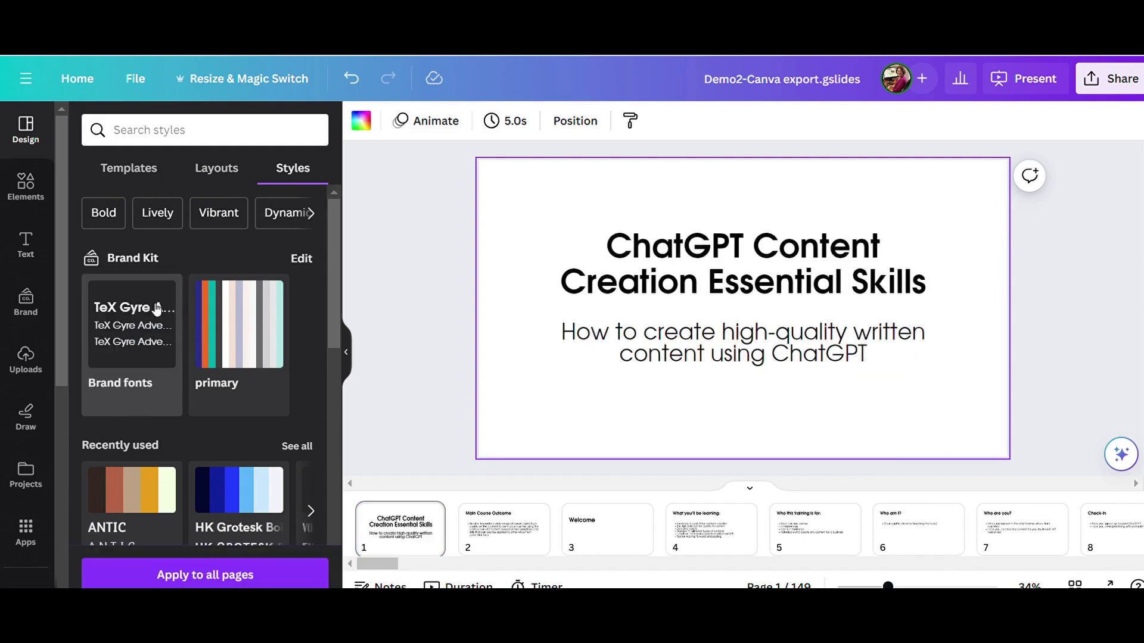
left_click(247, 321)
left_click(246, 321)
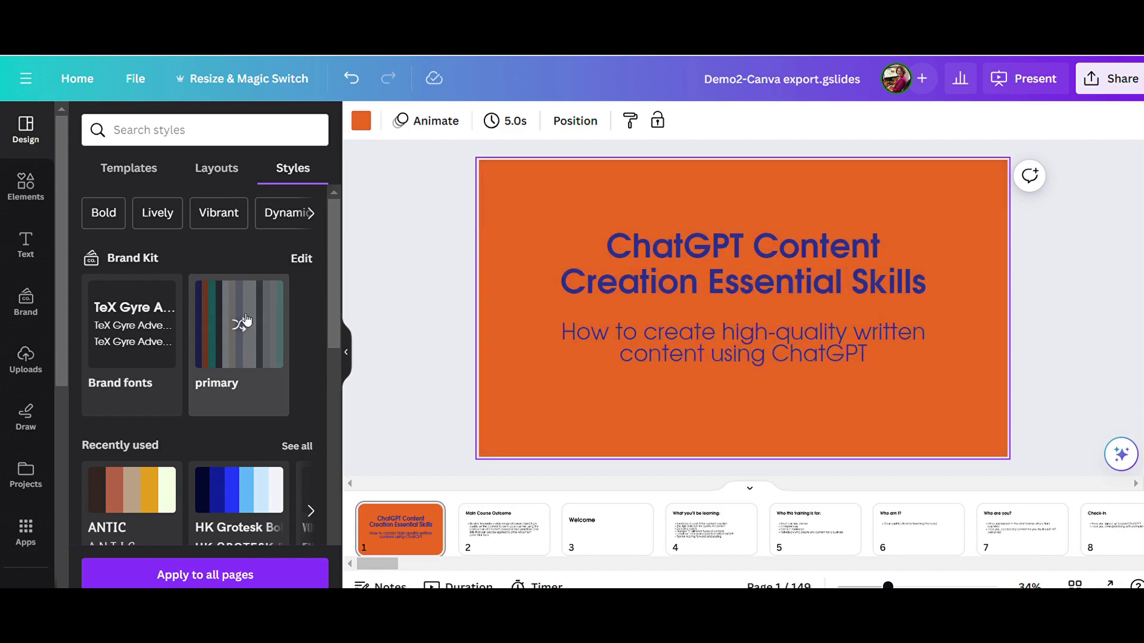
left_click(246, 321)
left_click(247, 321)
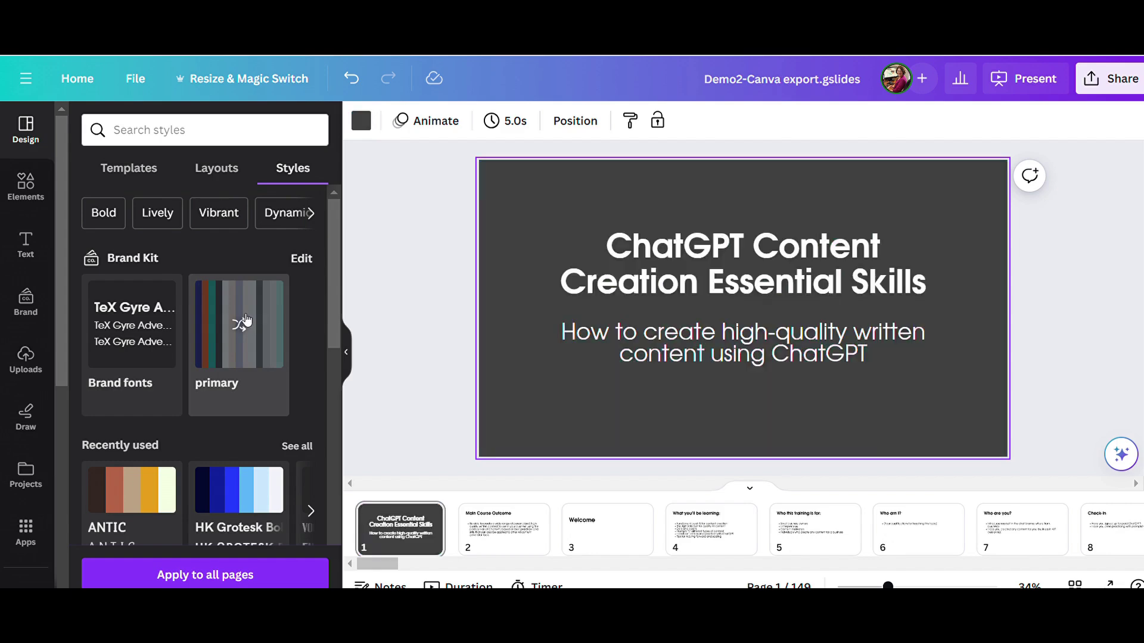
left_click(247, 320)
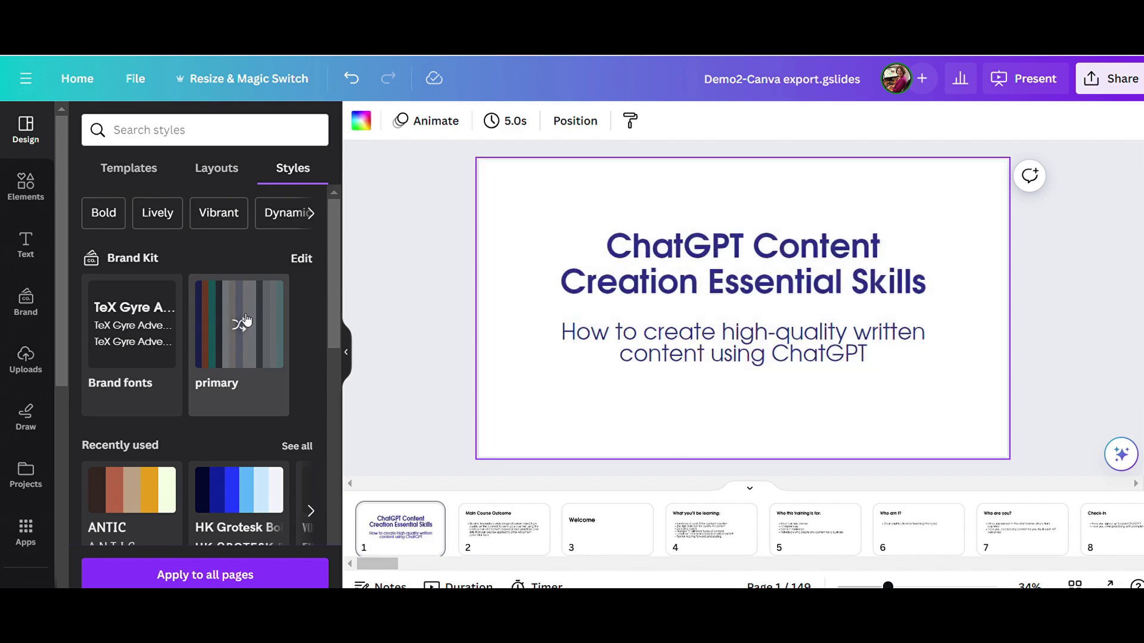
left_click(246, 321)
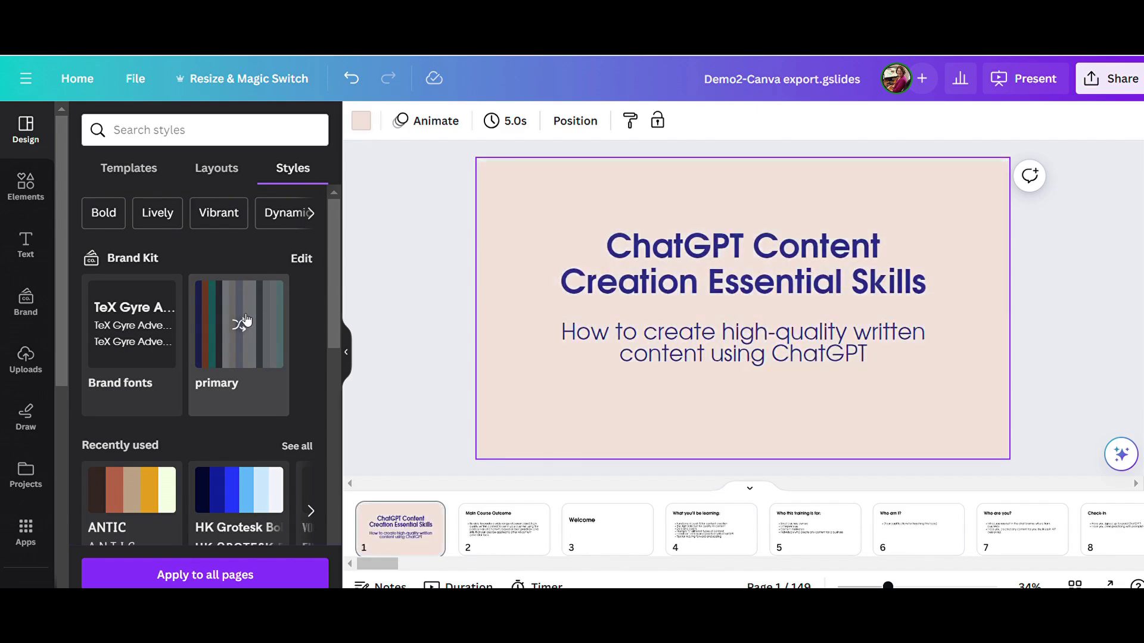
left_click(247, 321)
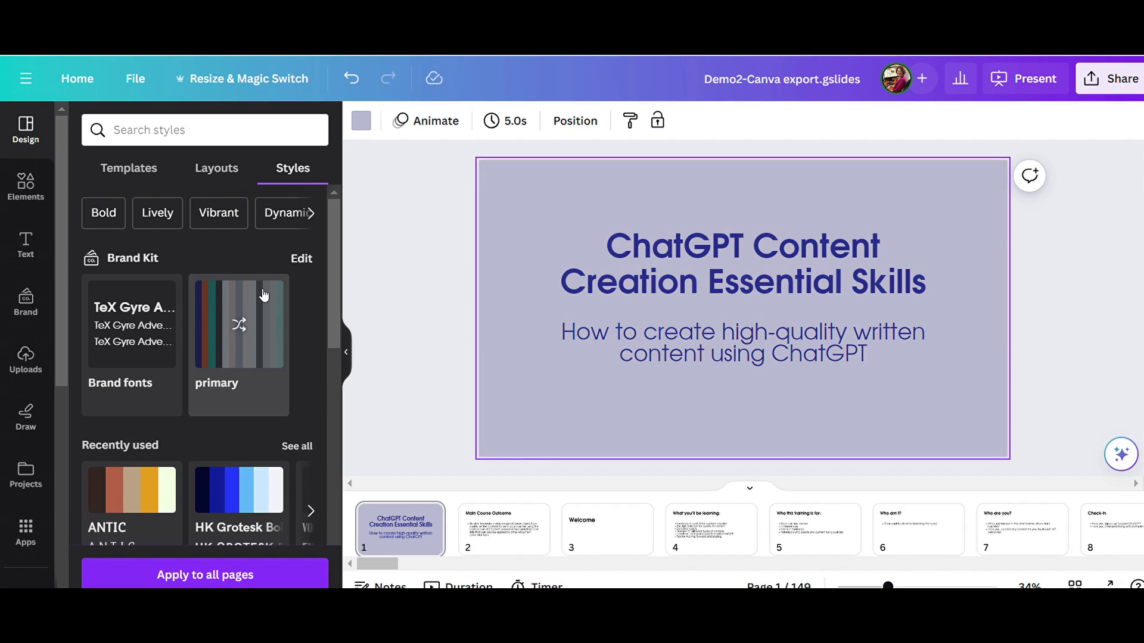
Try the first and second suggested colour palettes on the title slide, then reshuffle
scroll(264, 295, "down", 6)
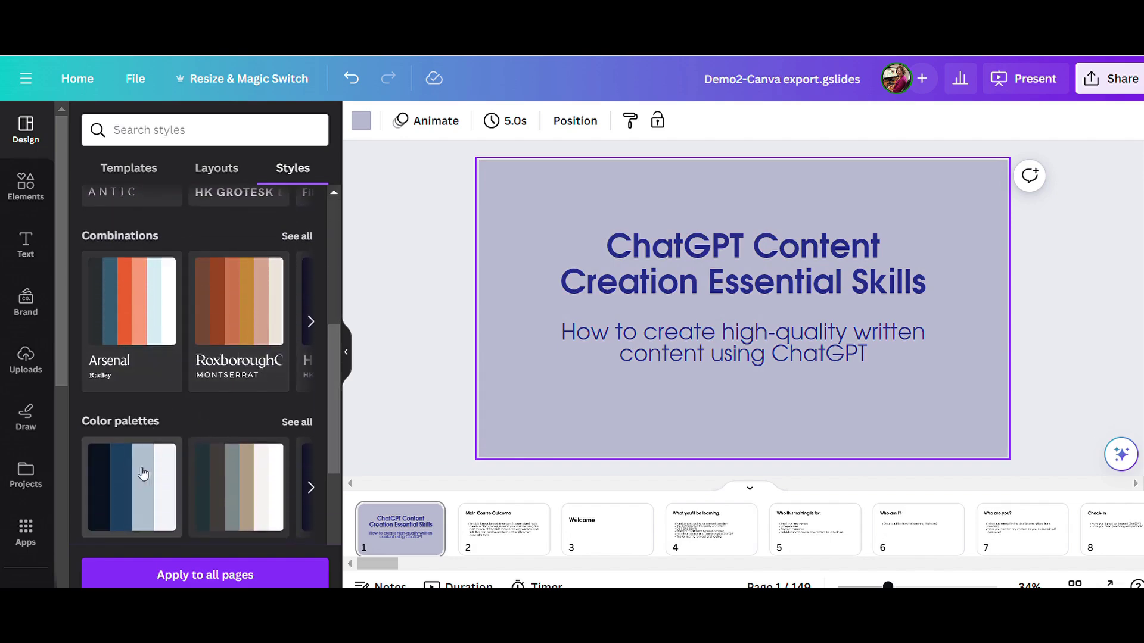
left_click(142, 472)
left_click(268, 476)
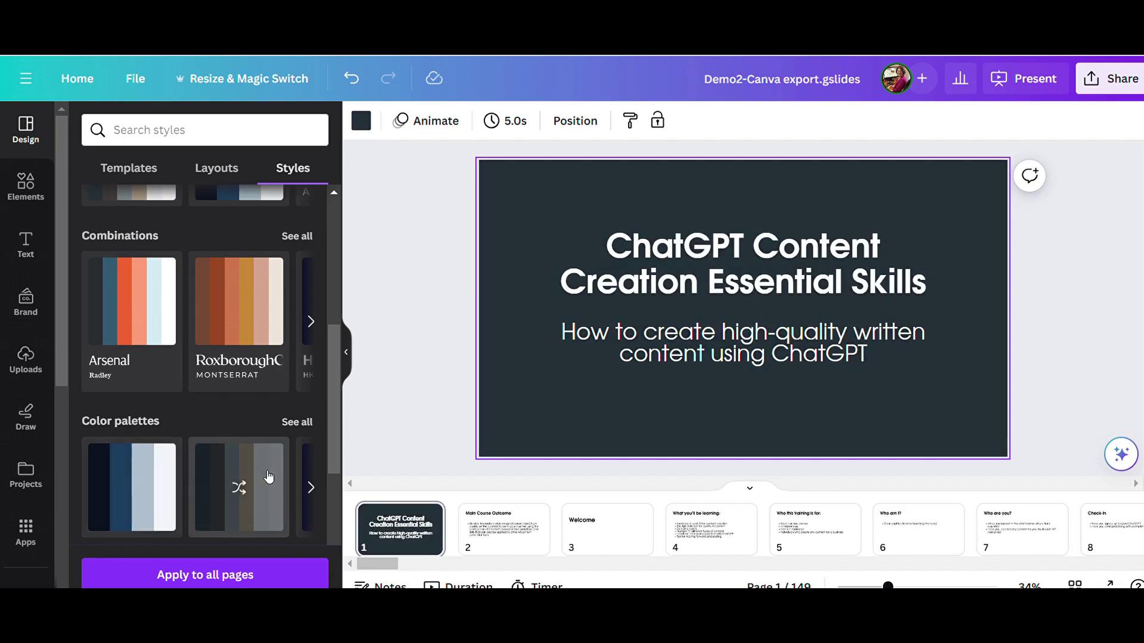
left_click(145, 475)
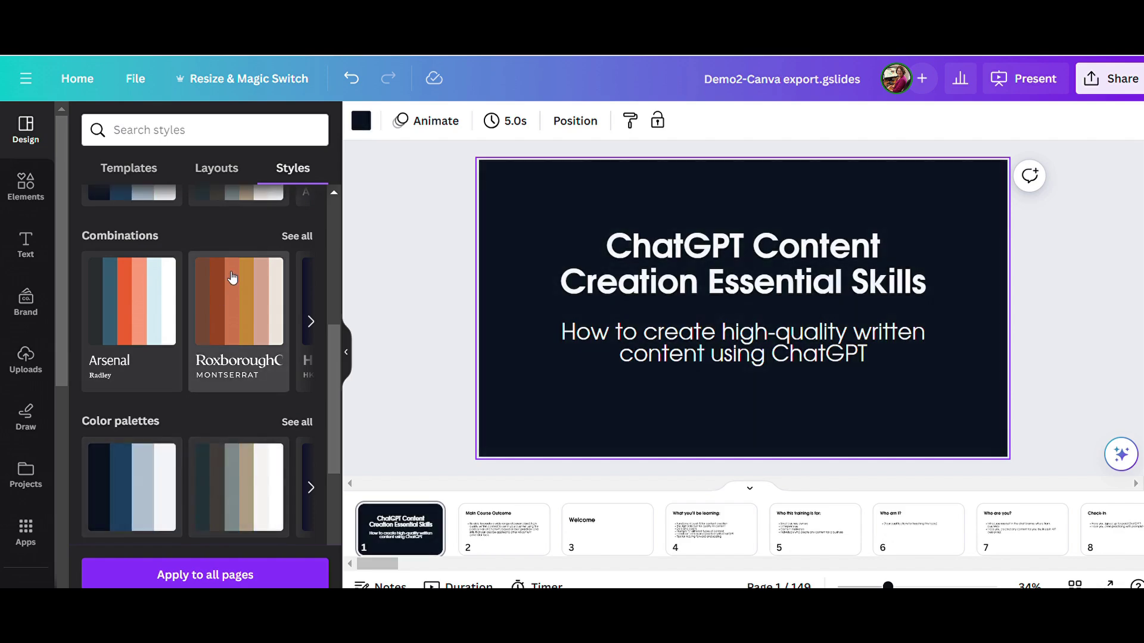
scroll(274, 321, "down", 5)
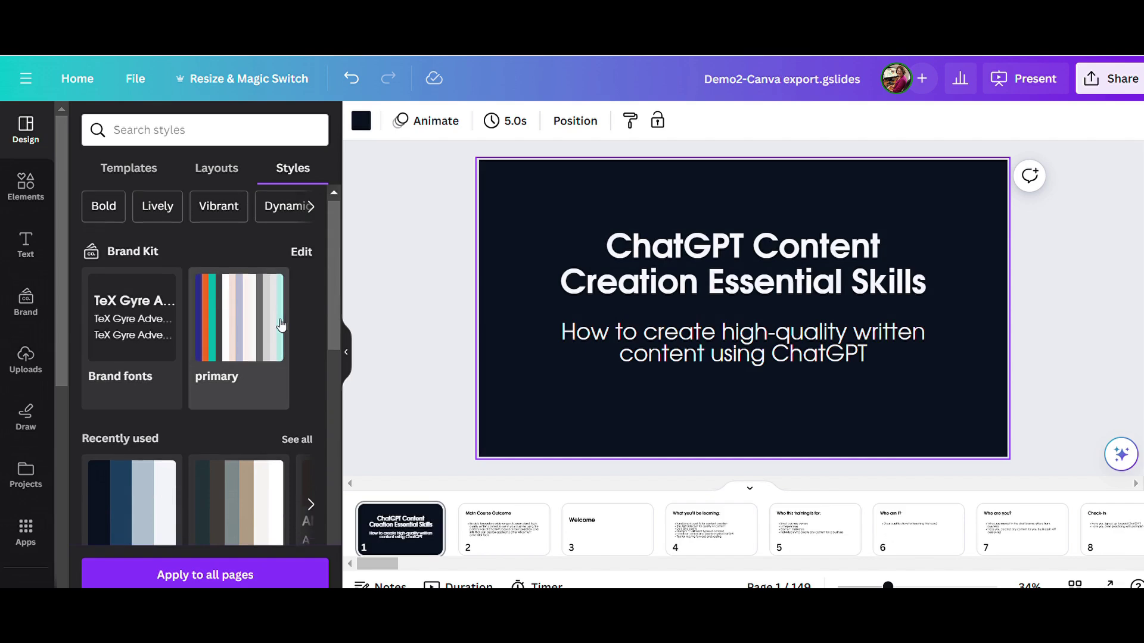
scroll(131, 334, "up", 2)
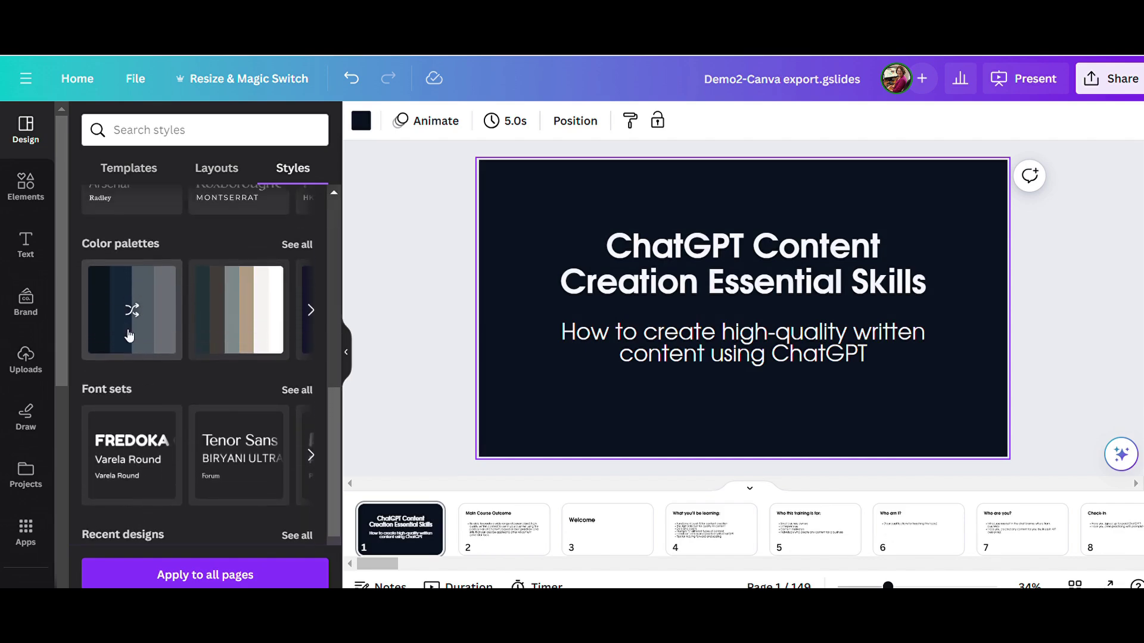
left_click(134, 311)
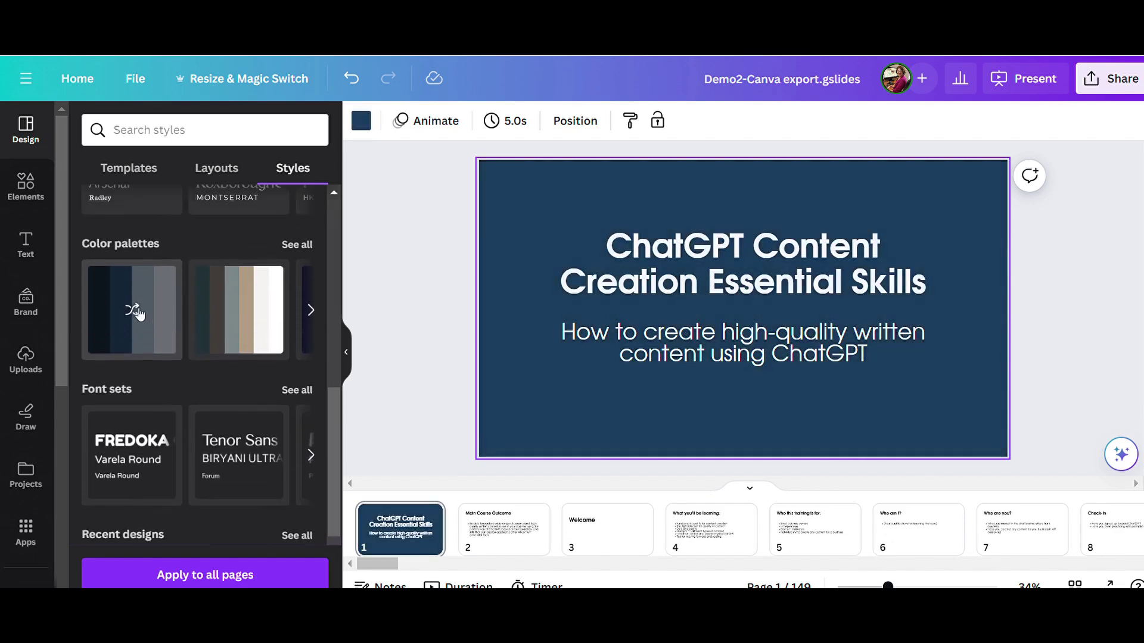
left_click(133, 310)
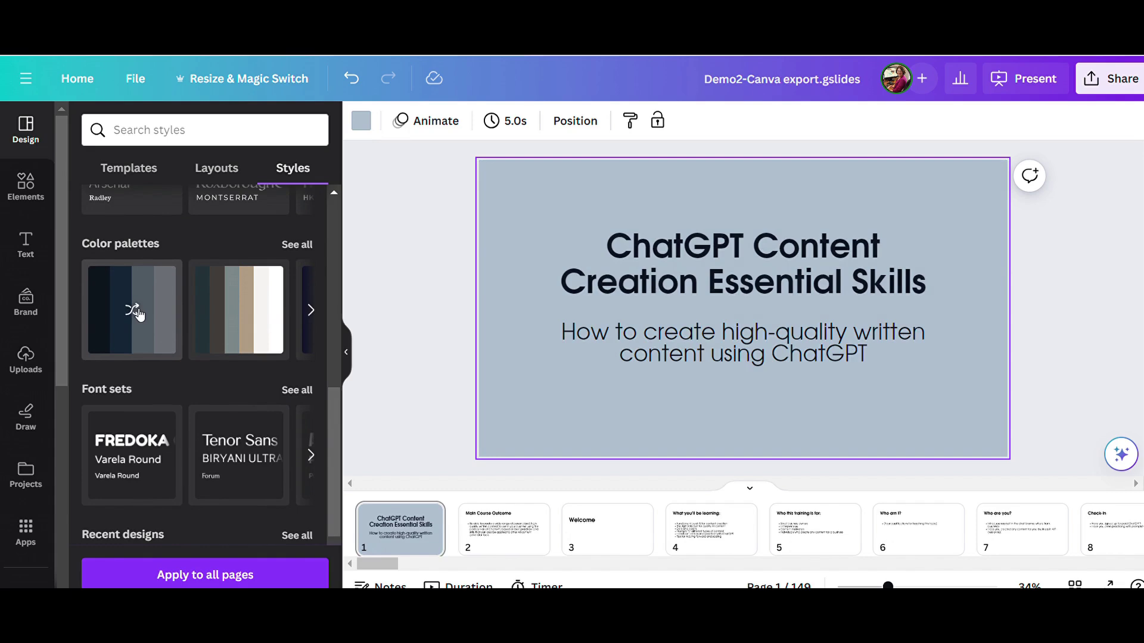
Settle the title slide on a light lavender background with dark blue text
scroll(137, 315, "up", 5)
left_click(238, 324)
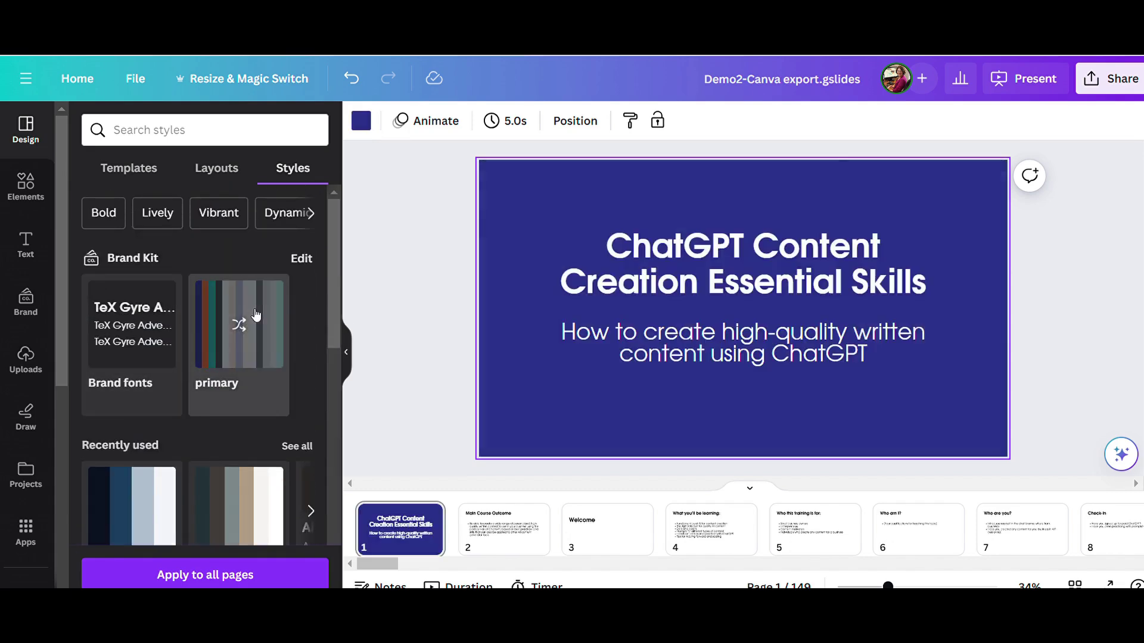
left_click(256, 315)
left_click(256, 315)
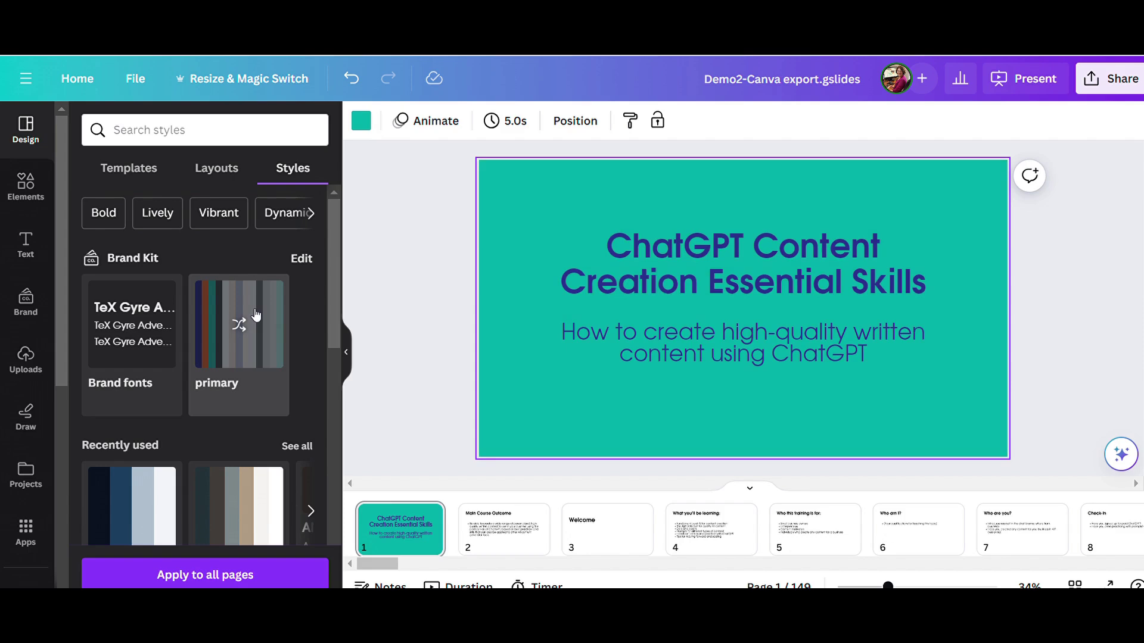
left_click(256, 315)
left_click(239, 321)
left_click(237, 319)
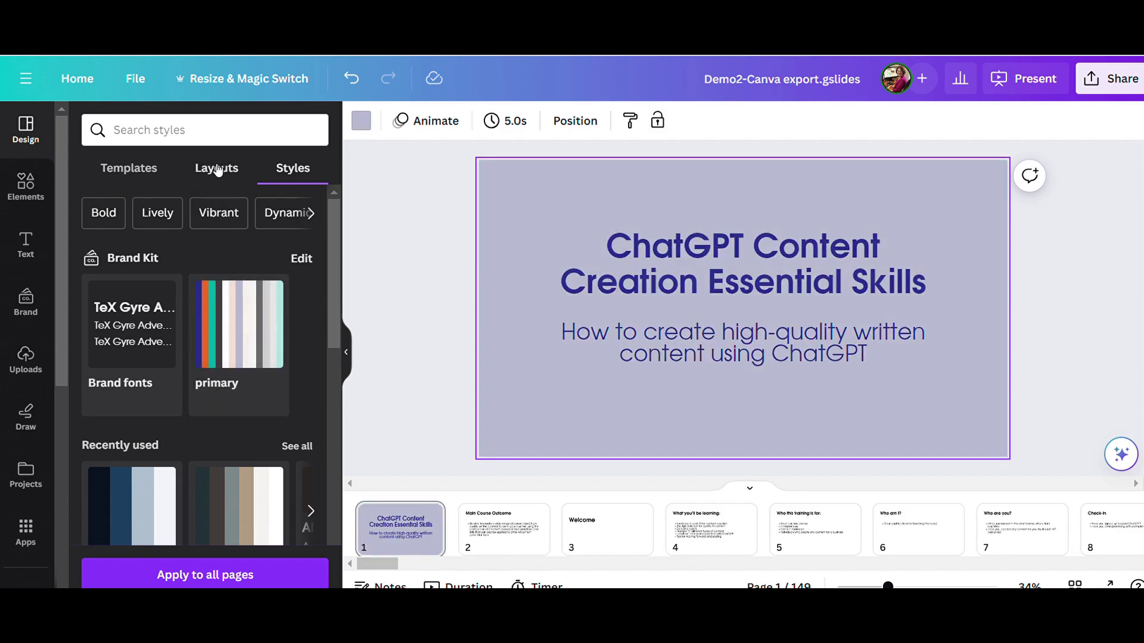
left_click(218, 170)
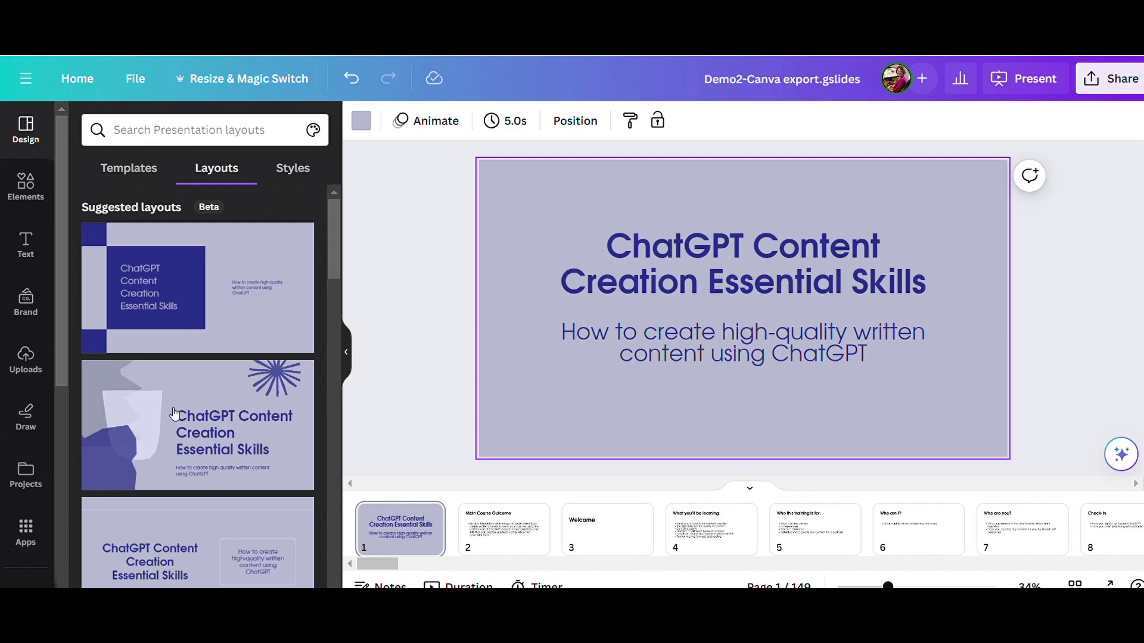
Give the title slide the shapes-and-starburst layout and slide 2 the TeX Gyre brand fonts
left_click(174, 414)
key("Down")
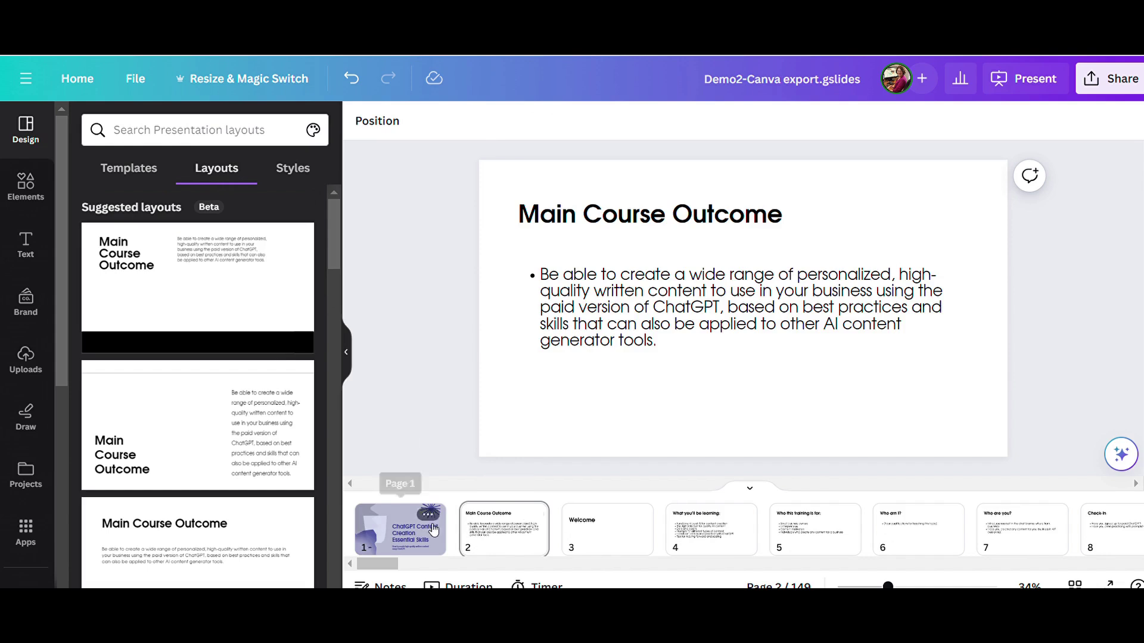
left_click(286, 175)
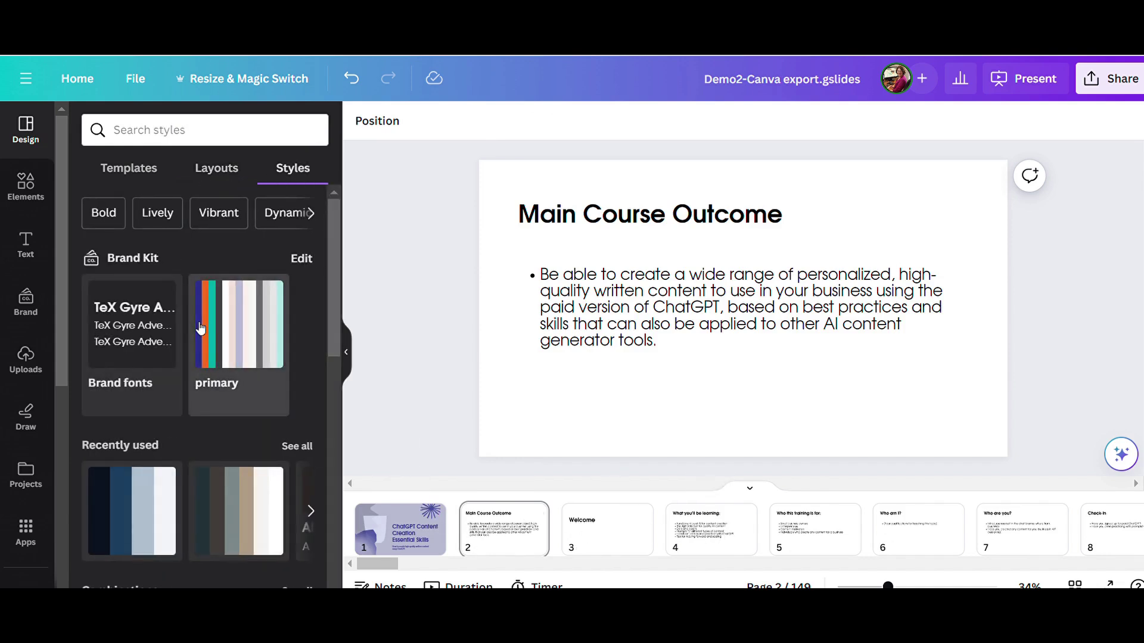
scroll(199, 329, "down", 4)
scroll(200, 329, "up", 4)
left_click(113, 328)
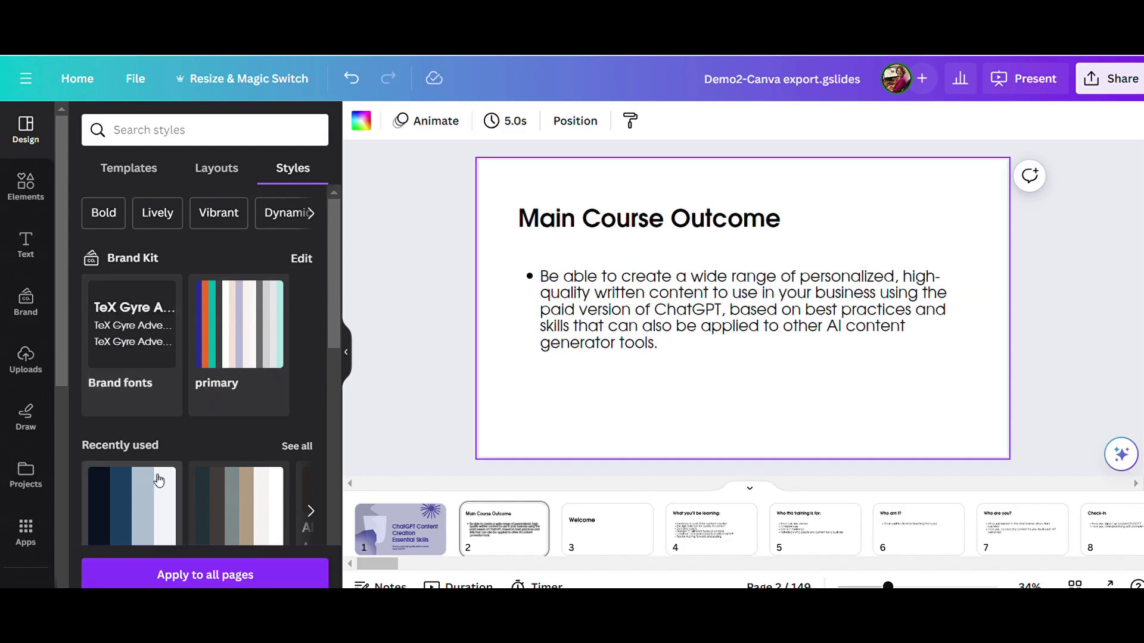
Apply brand fonts and the lavender-and-navy primary palette to every slide in the deck
left_click(177, 581)
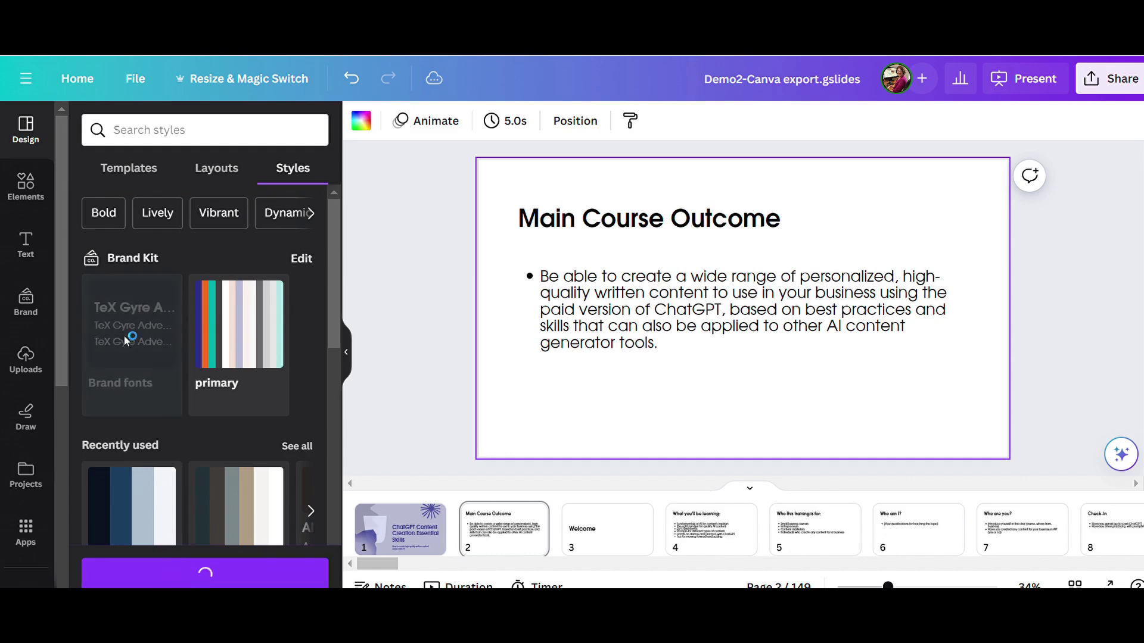
left_click(247, 320)
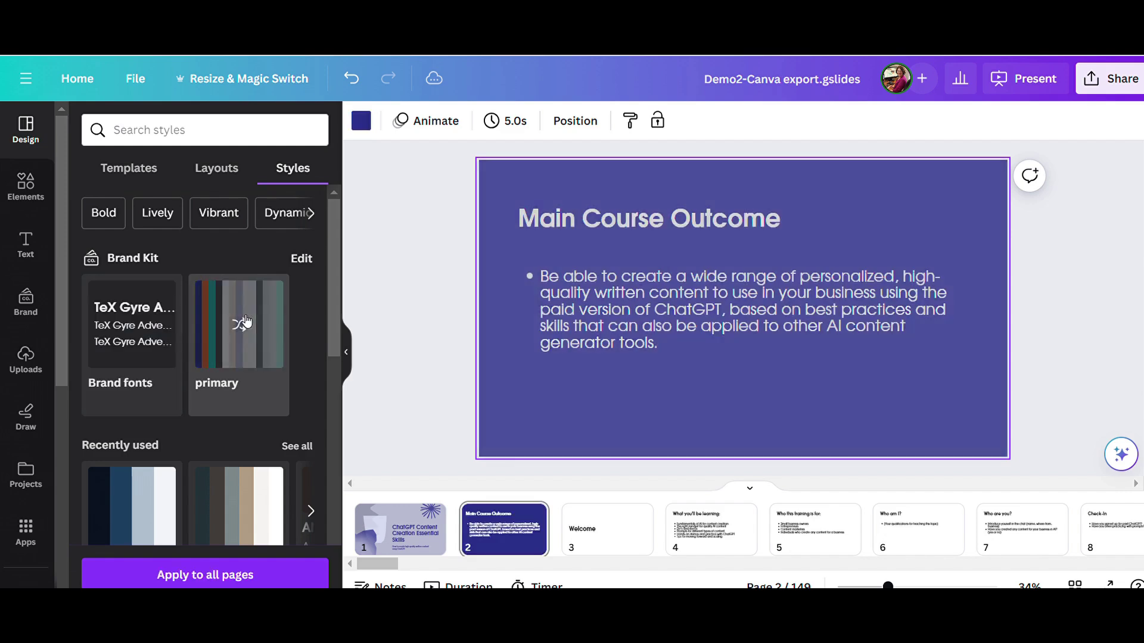
left_click(247, 322)
left_click(247, 322)
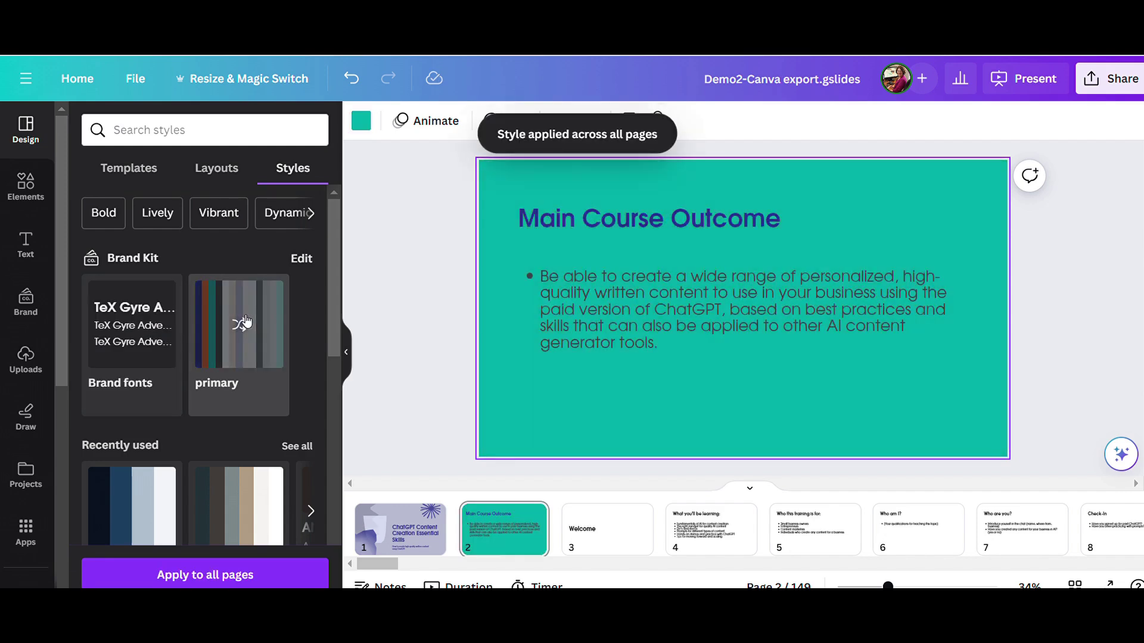
left_click(247, 322)
left_click(246, 322)
left_click(245, 322)
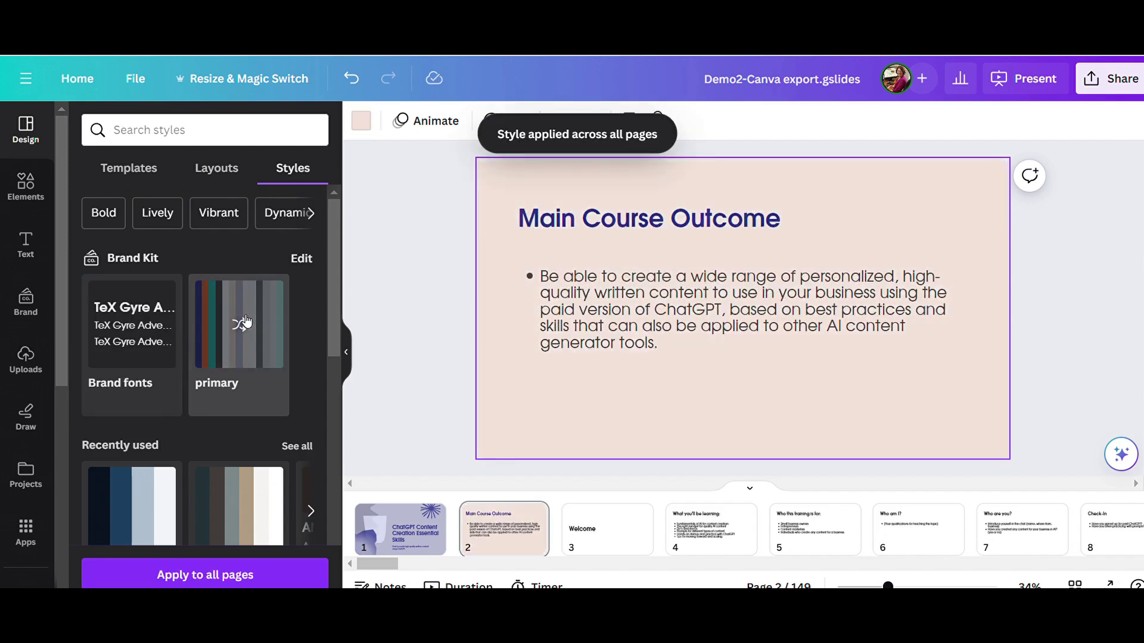
left_click(245, 321)
left_click(246, 322)
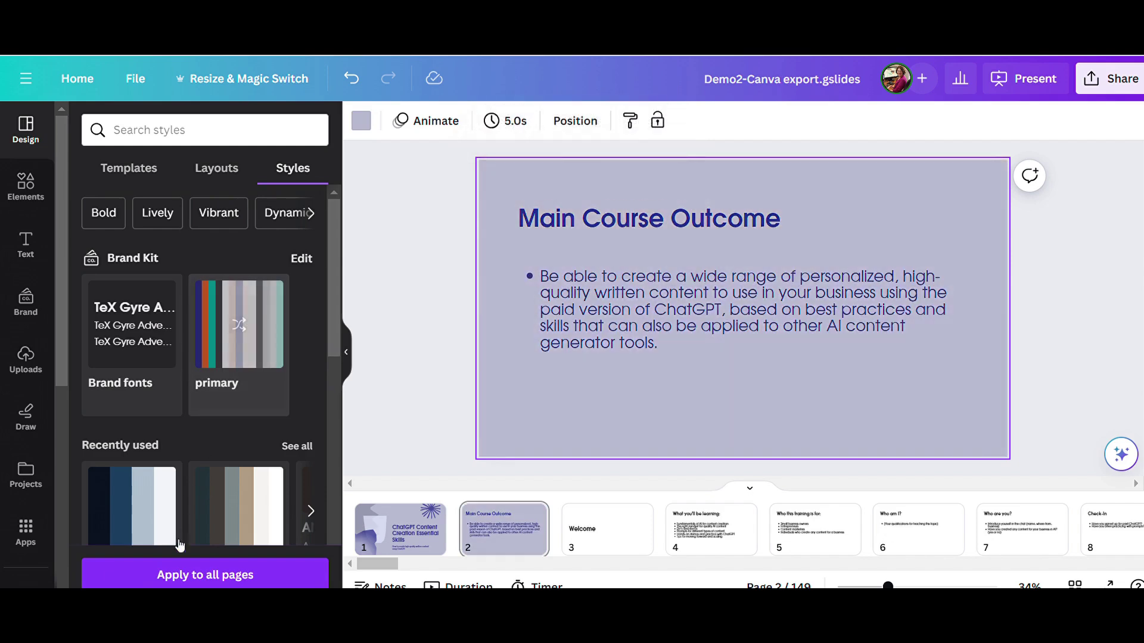
left_click(177, 575)
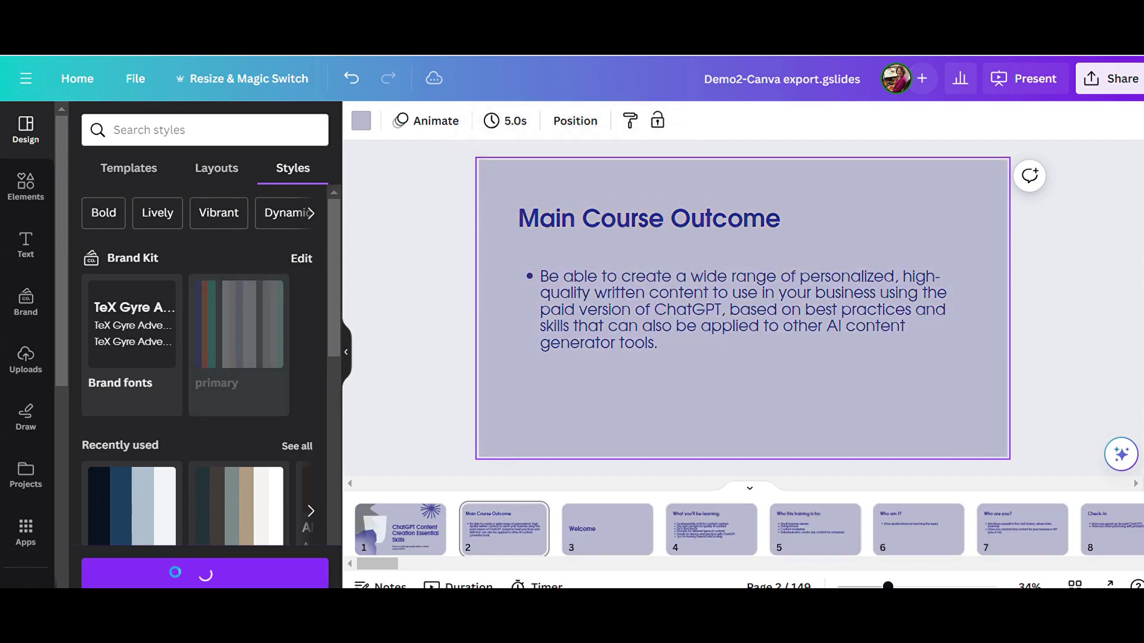
left_click(226, 175)
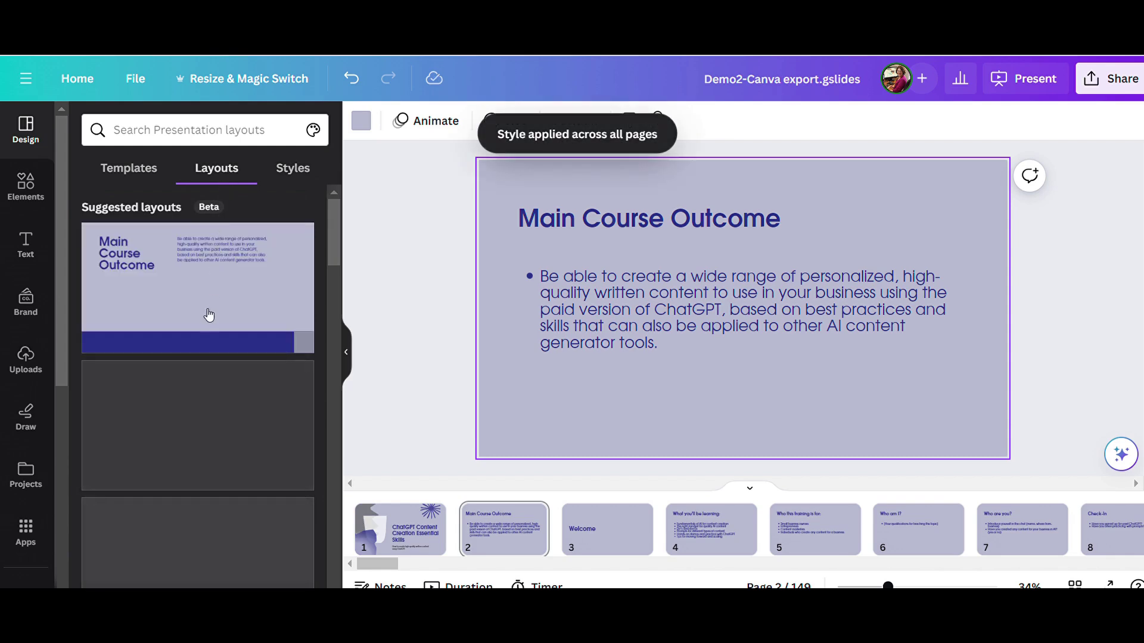
Give slide 2 the lightbulb-illustration layout
scroll(211, 277, "down", 3)
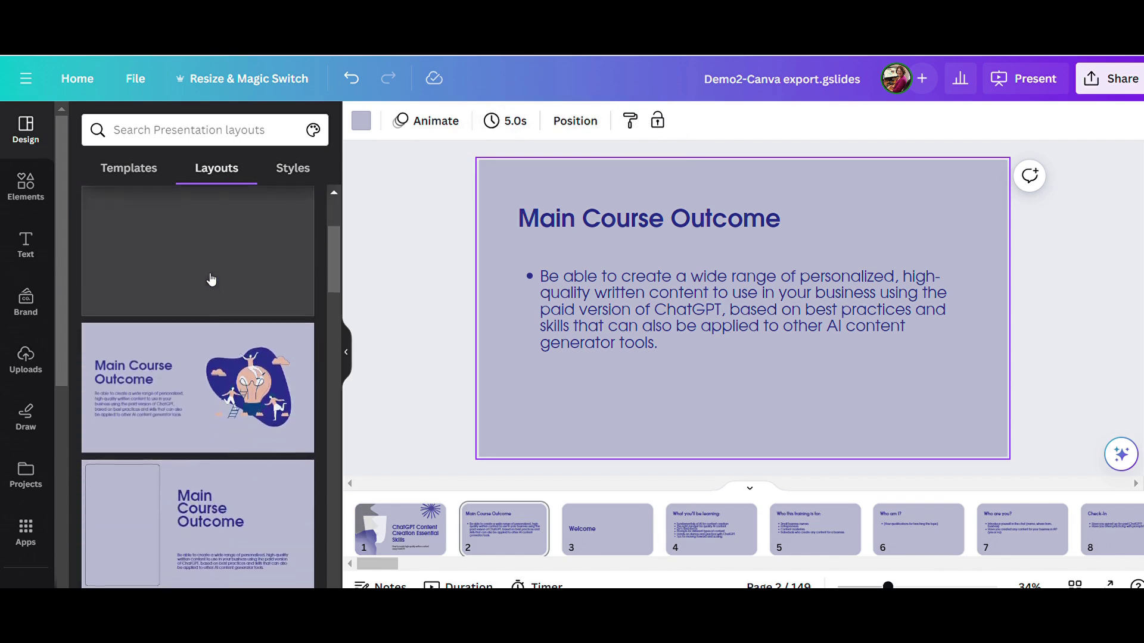
left_click(213, 369)
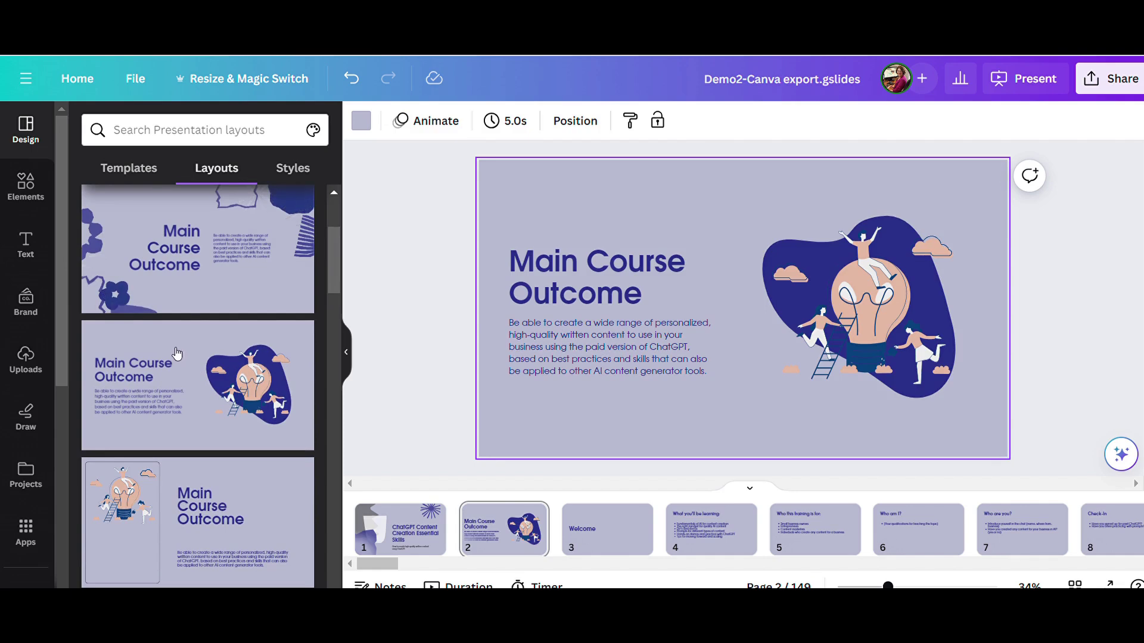
scroll(189, 338, "down", 6)
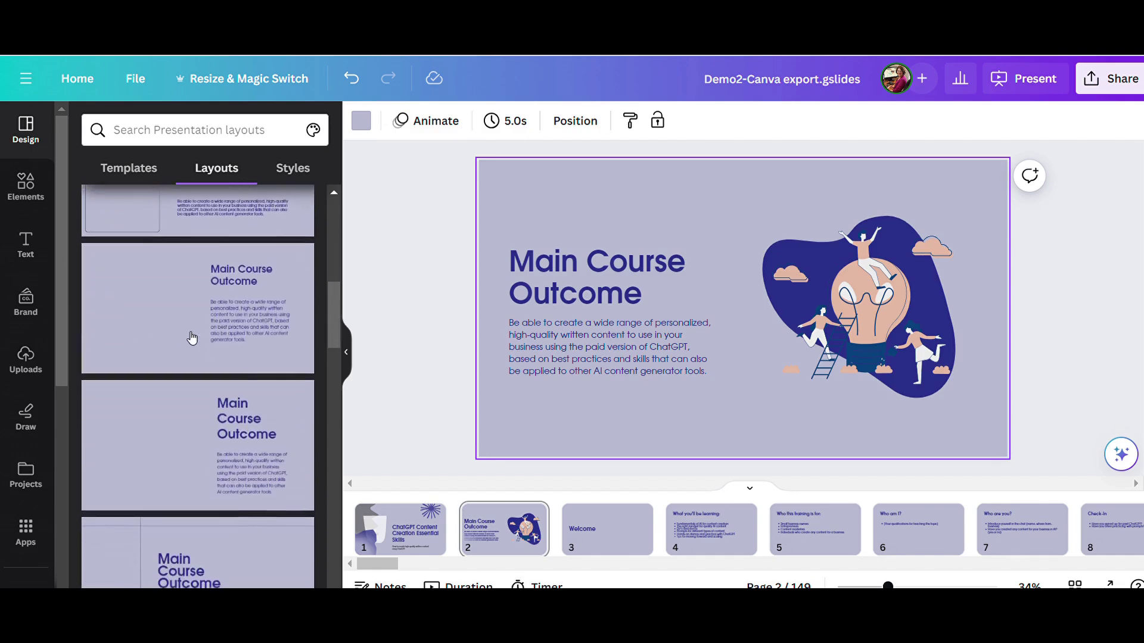
scroll(192, 337, "down", 8)
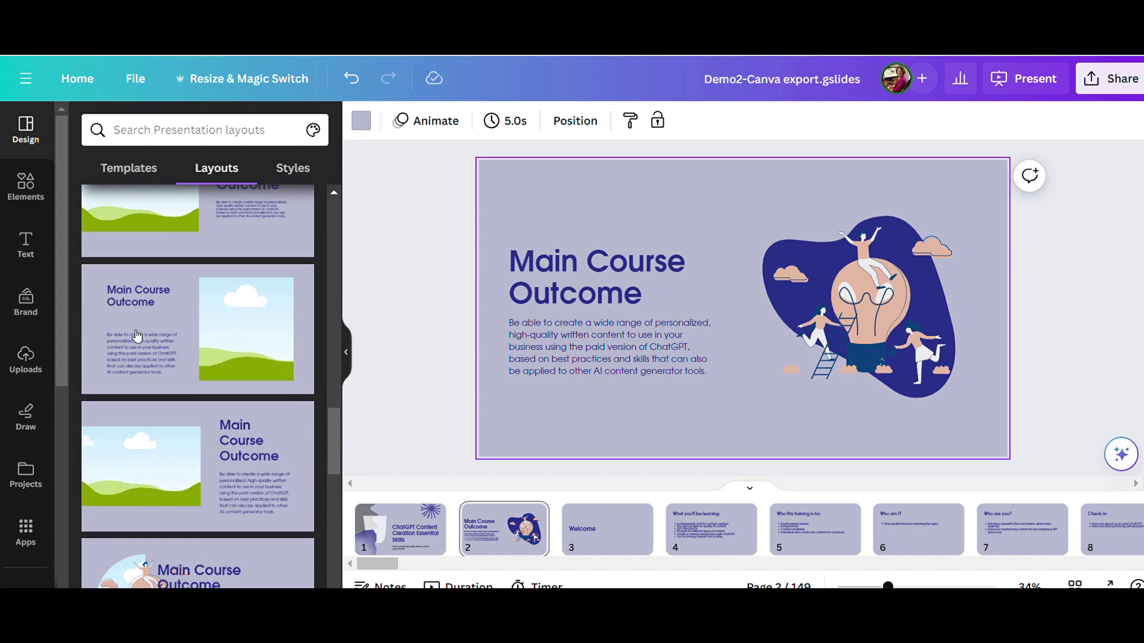
Give the title slide the layout with a round landscape picture beside the title
left_click(411, 556)
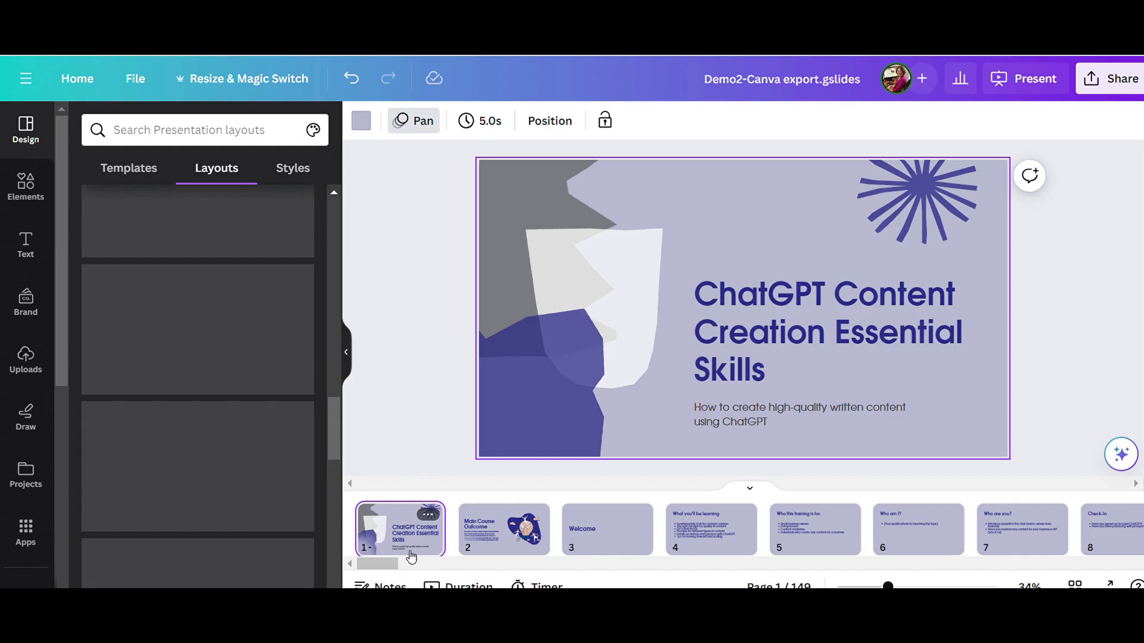
scroll(238, 236, "down", 3)
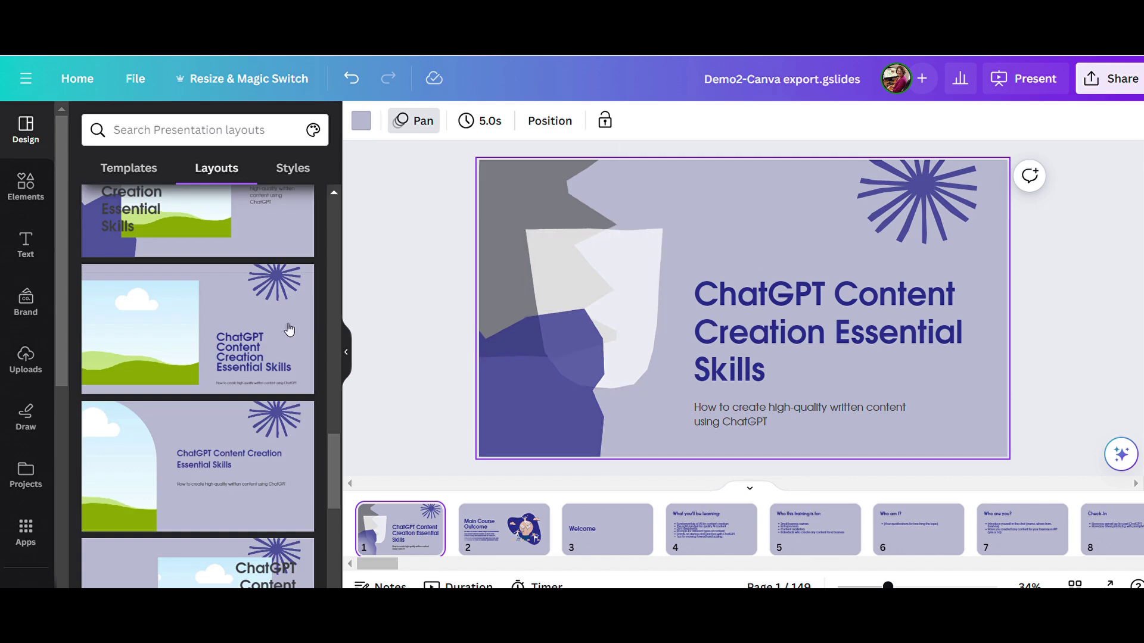
scroll(205, 310, "down", 5)
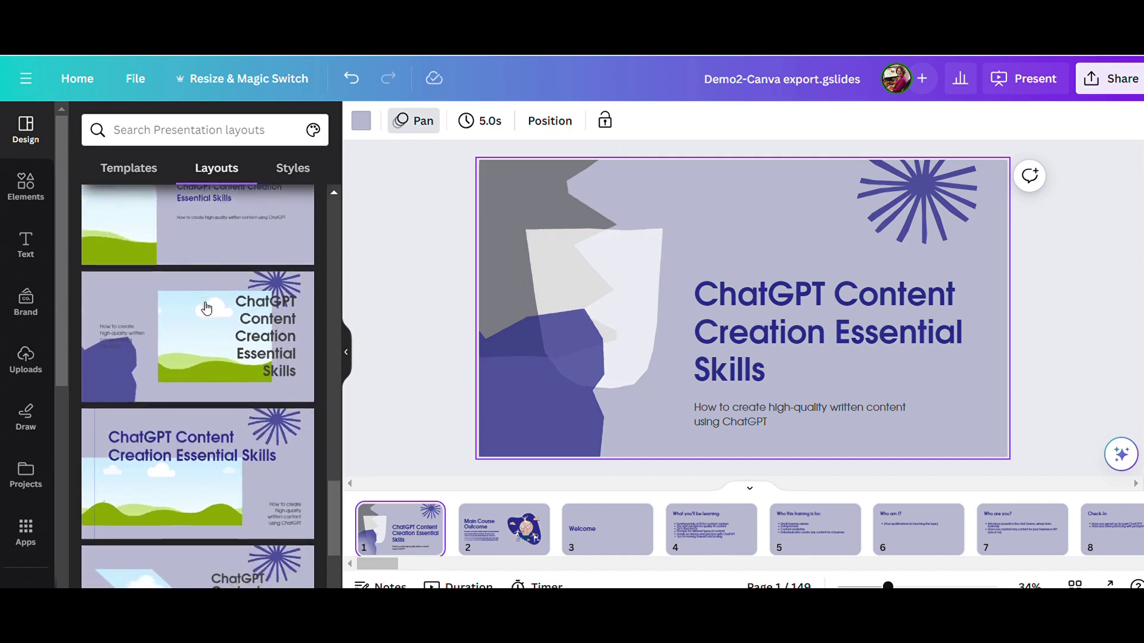
scroll(206, 308, "down", 3)
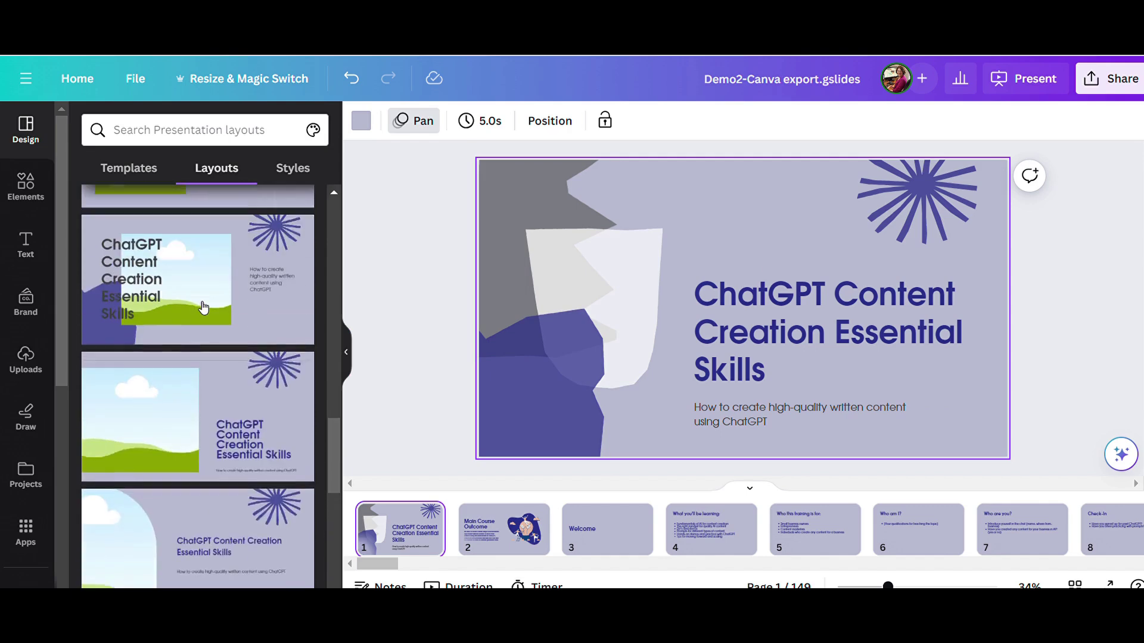
scroll(203, 307, "up", 5)
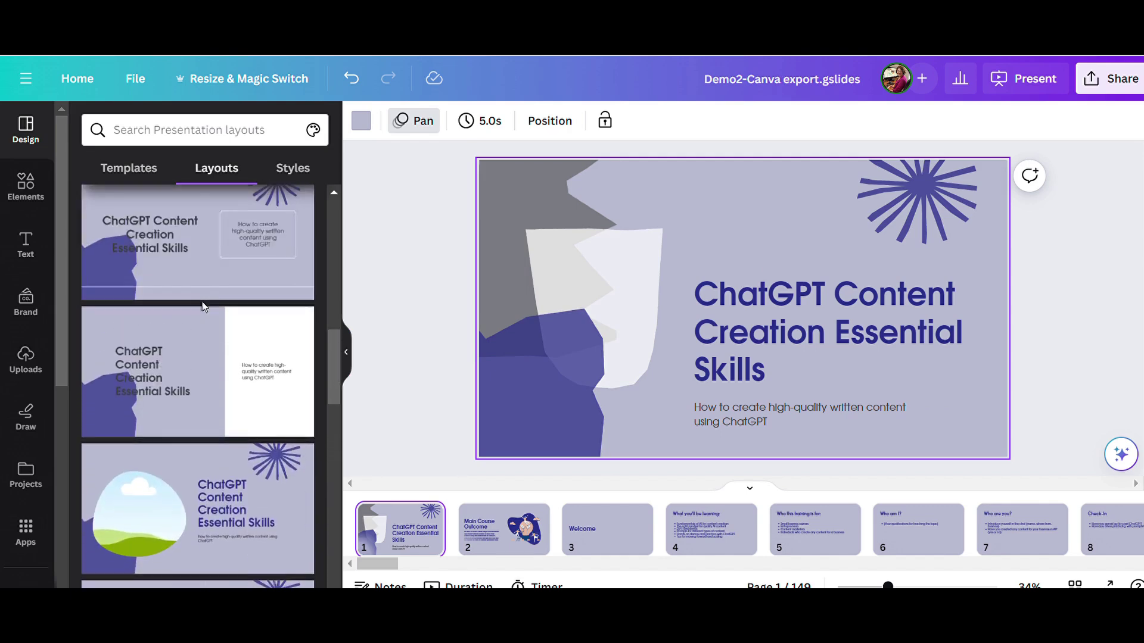
scroll(204, 306, "down", 3)
left_click(165, 343)
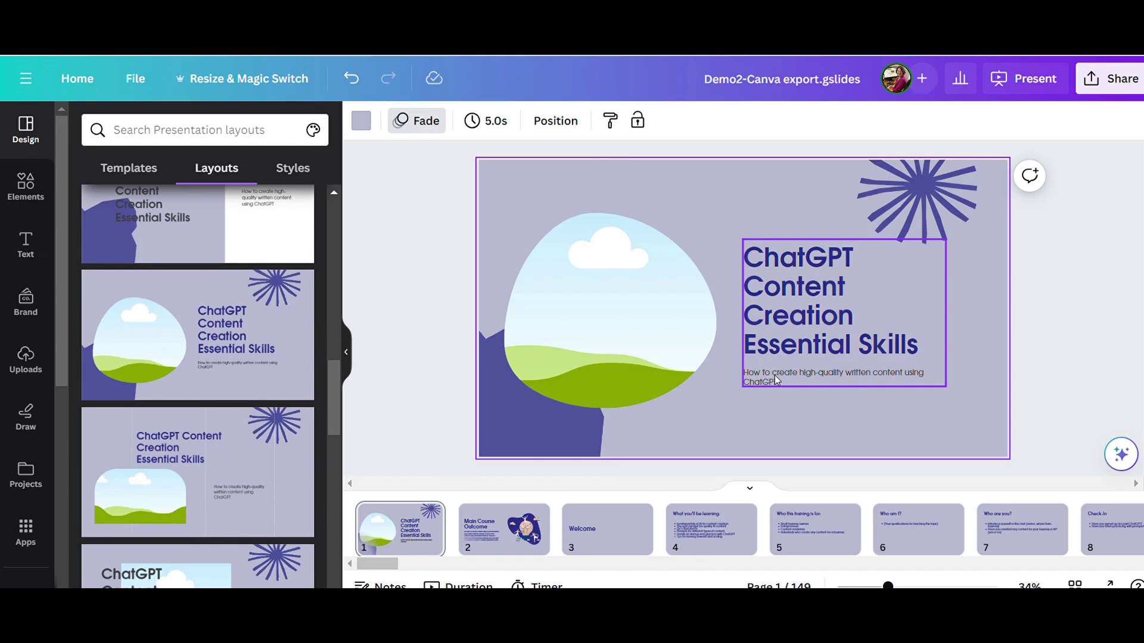
Select the title slide's round picture and search Elements for 'robot content'
left_click(616, 280)
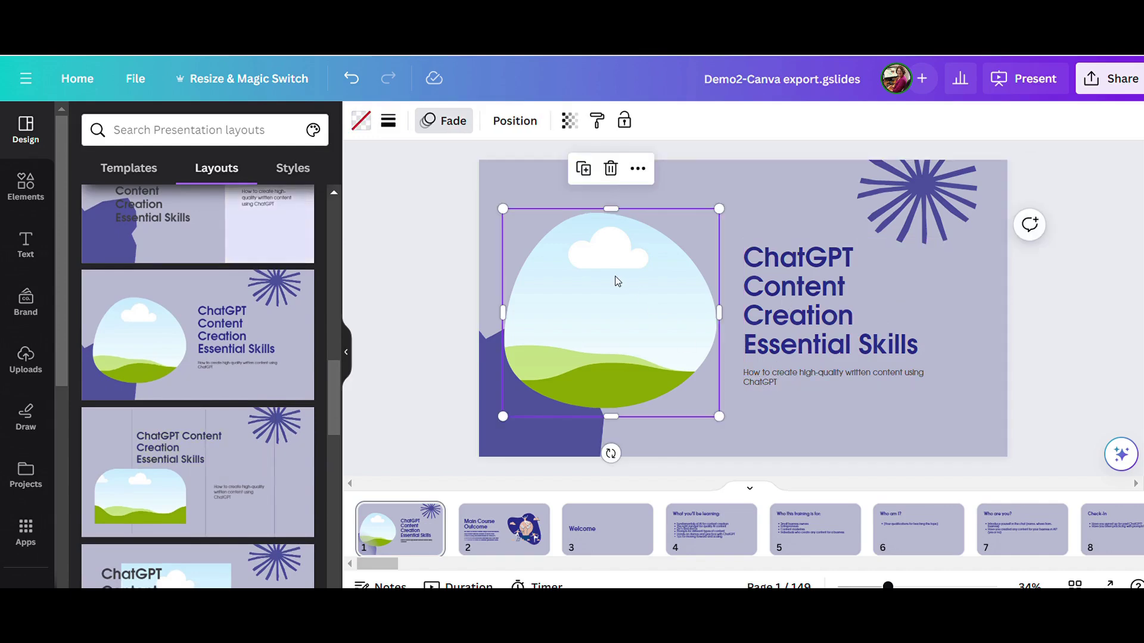
left_click(27, 182)
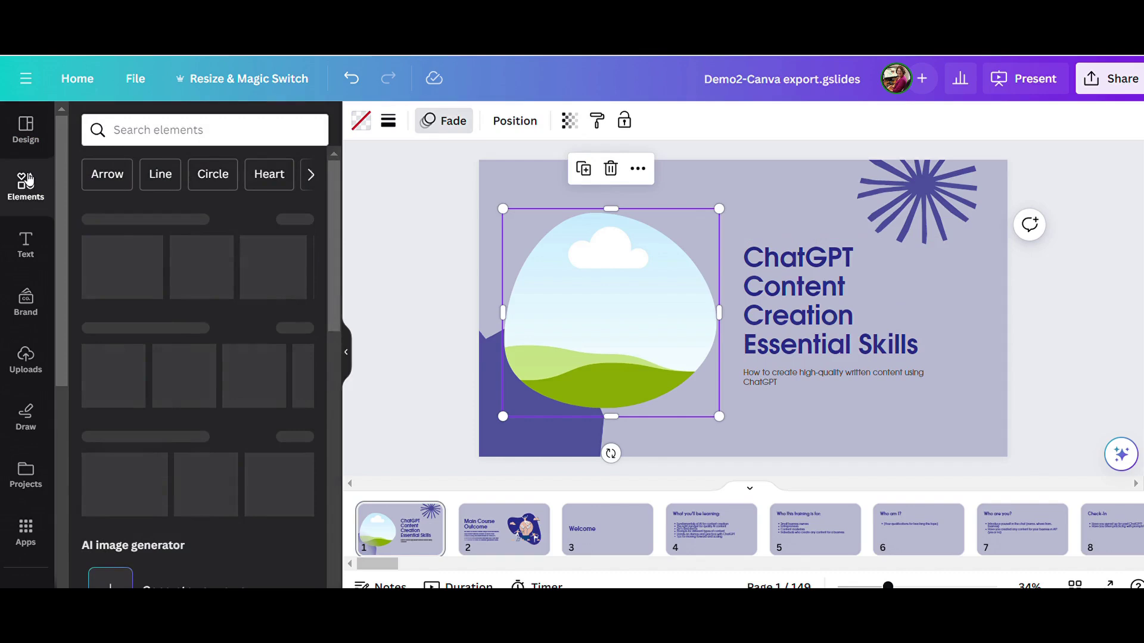
left_click(133, 129)
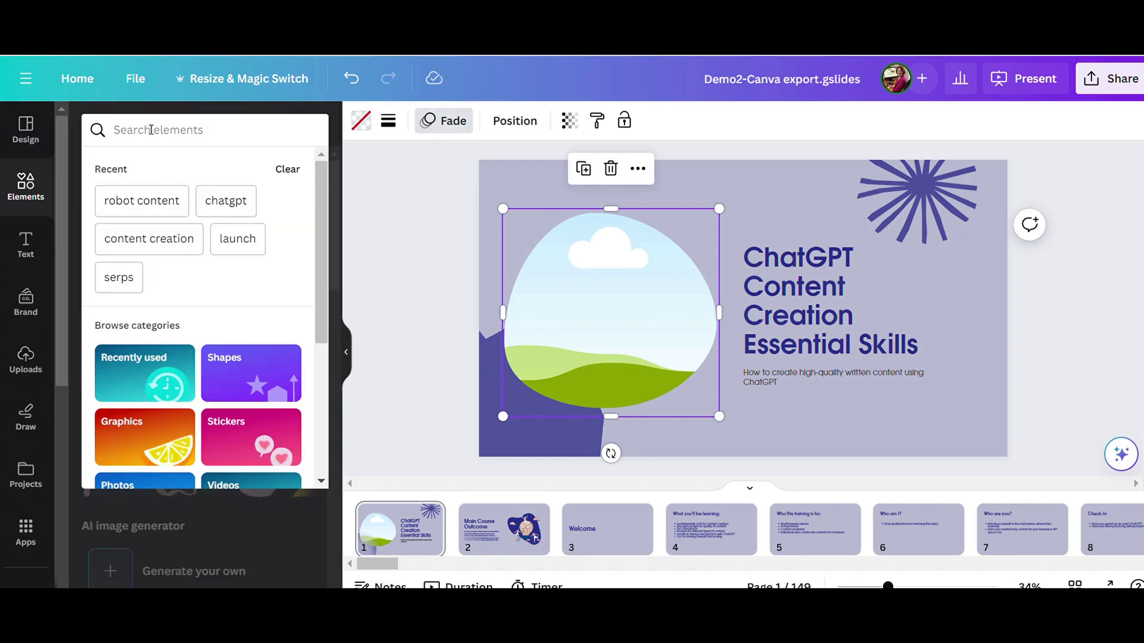
type("robot")
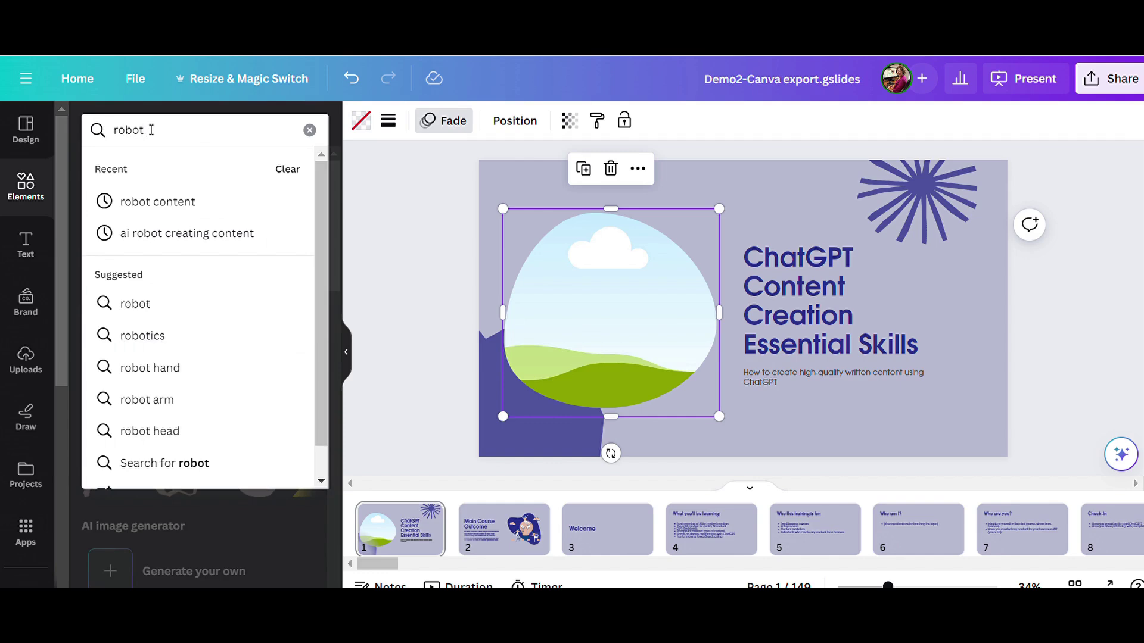
left_click(157, 204)
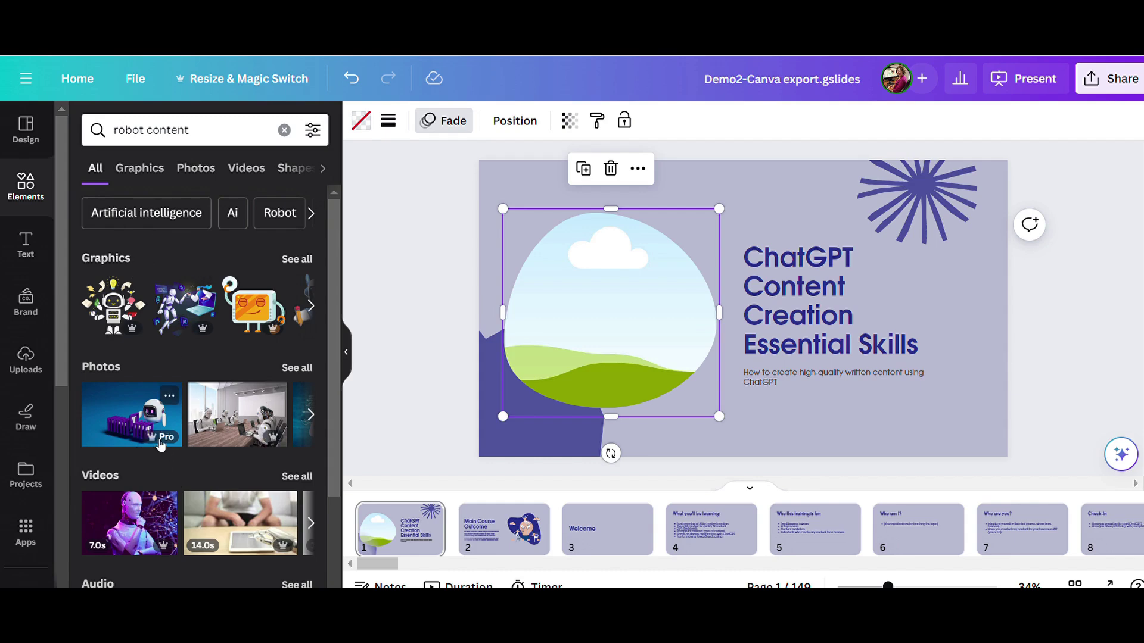
Narrow the robot content results to Pro photos
left_click(314, 131)
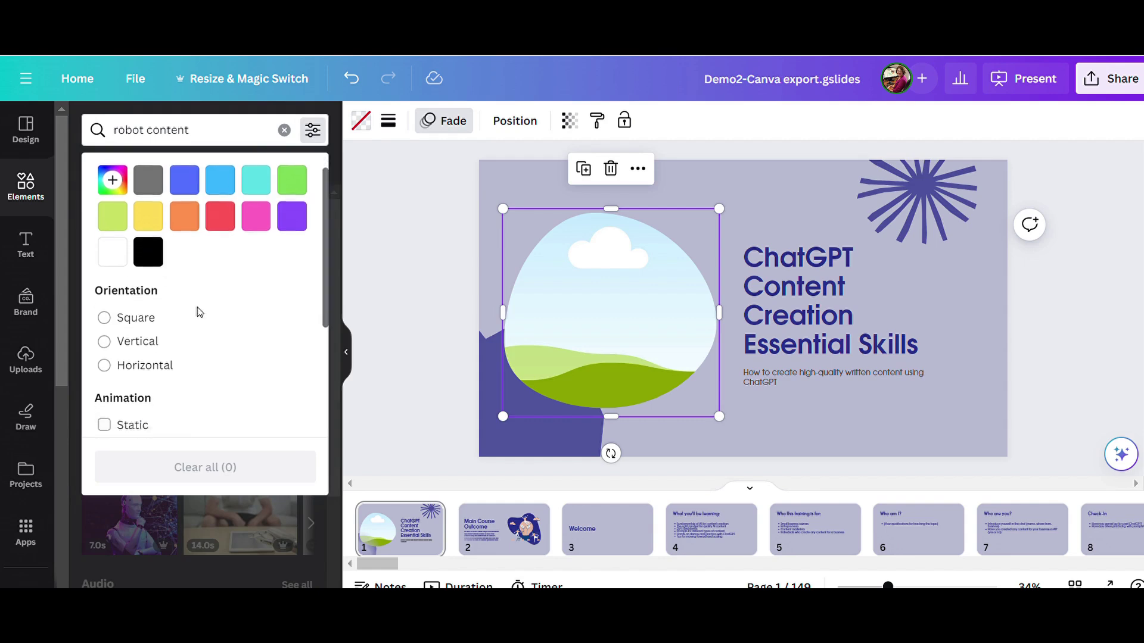
scroll(199, 313, "down", 3)
left_click(105, 414)
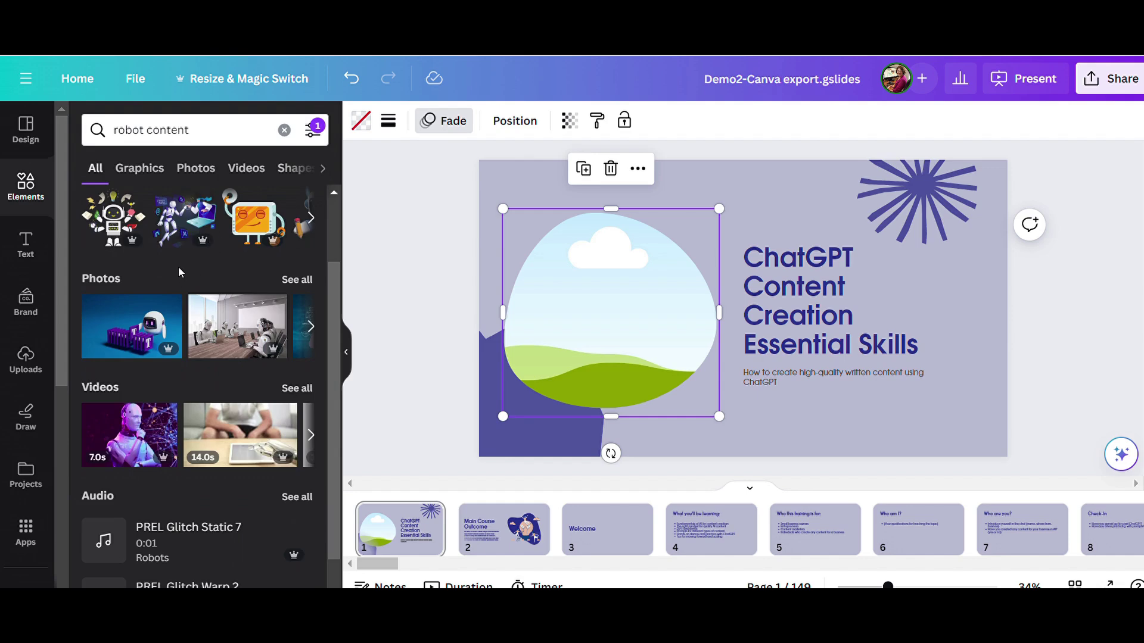
left_click(299, 280)
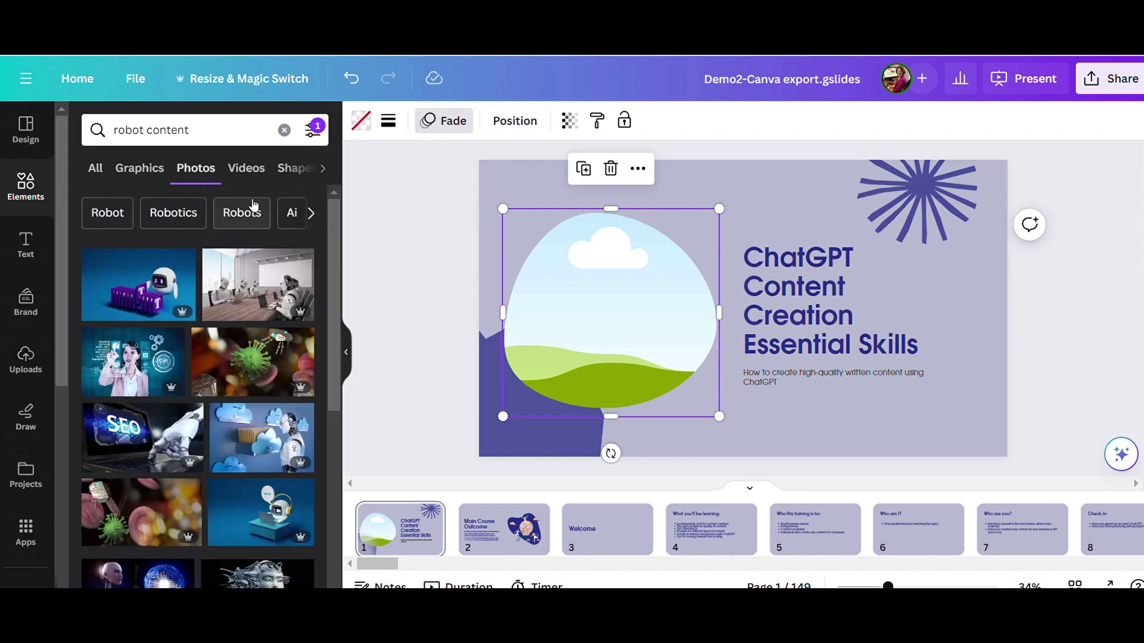
scroll(233, 246, "down", 10)
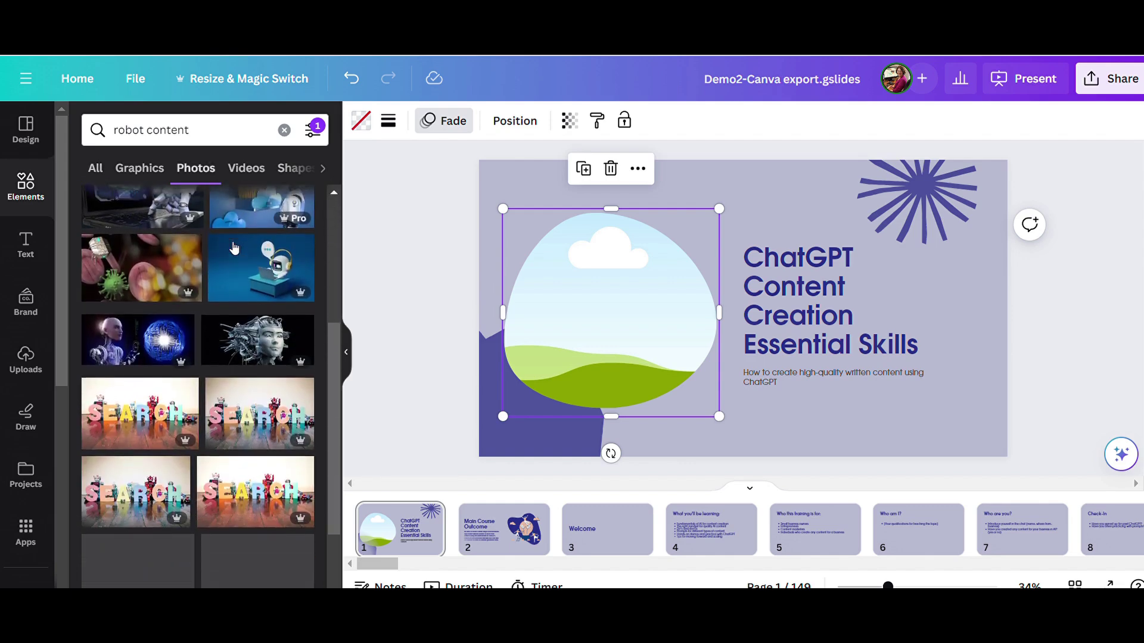
scroll(234, 247, "up", 10)
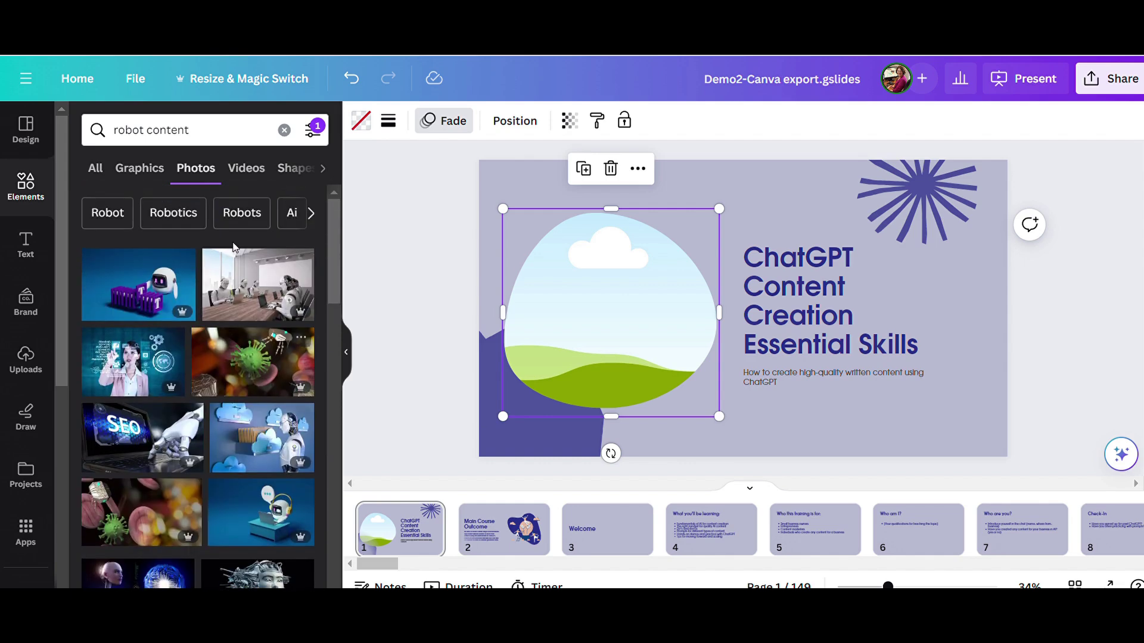
Replace the title slide's round-framed landscape picture with the robot-at-a-laptop stock photo
left_click(135, 280)
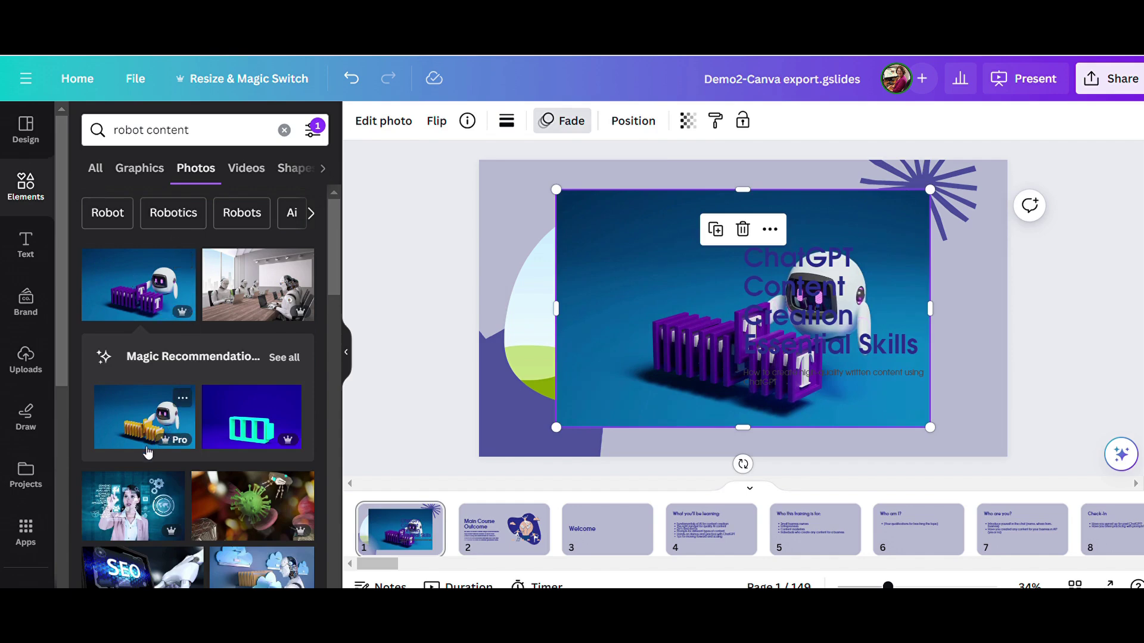
left_click(673, 274)
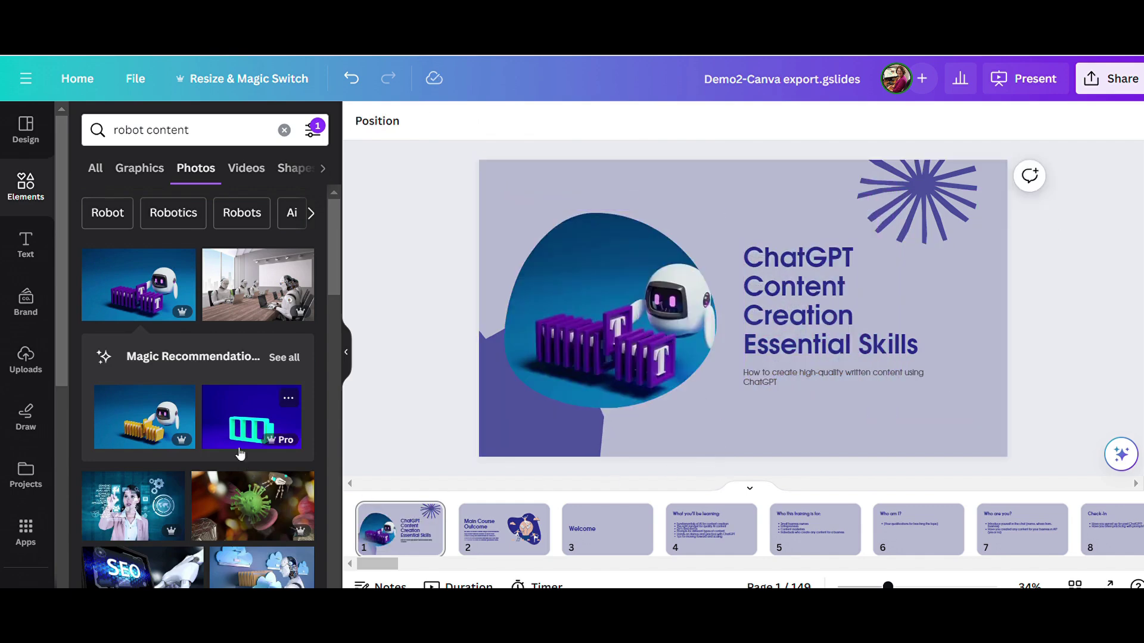
scroll(241, 293, "down", 5)
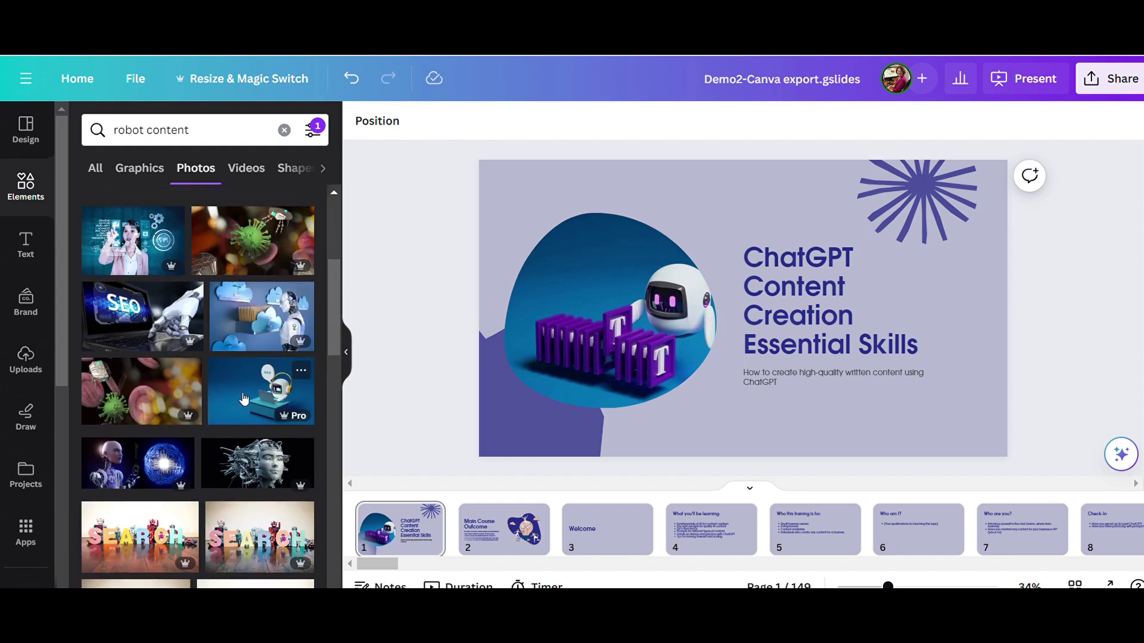
left_click_drag(243, 398, 581, 309)
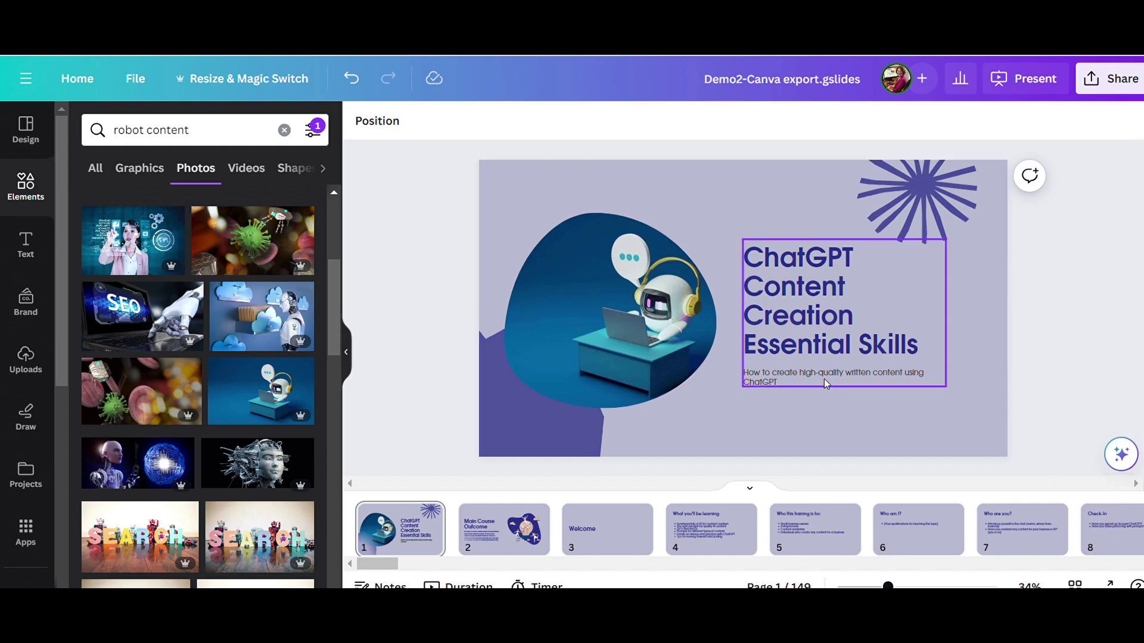
Step through the Main Course Outcome, Welcome and learning slides to reach the Introduction slide
left_click(517, 541)
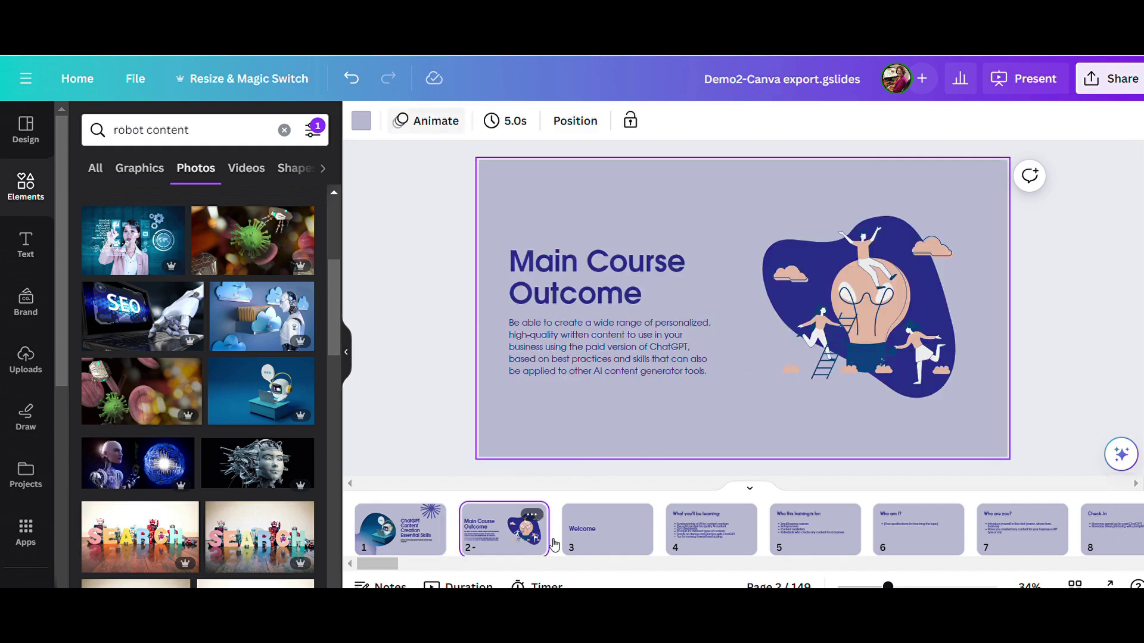
left_click(584, 538)
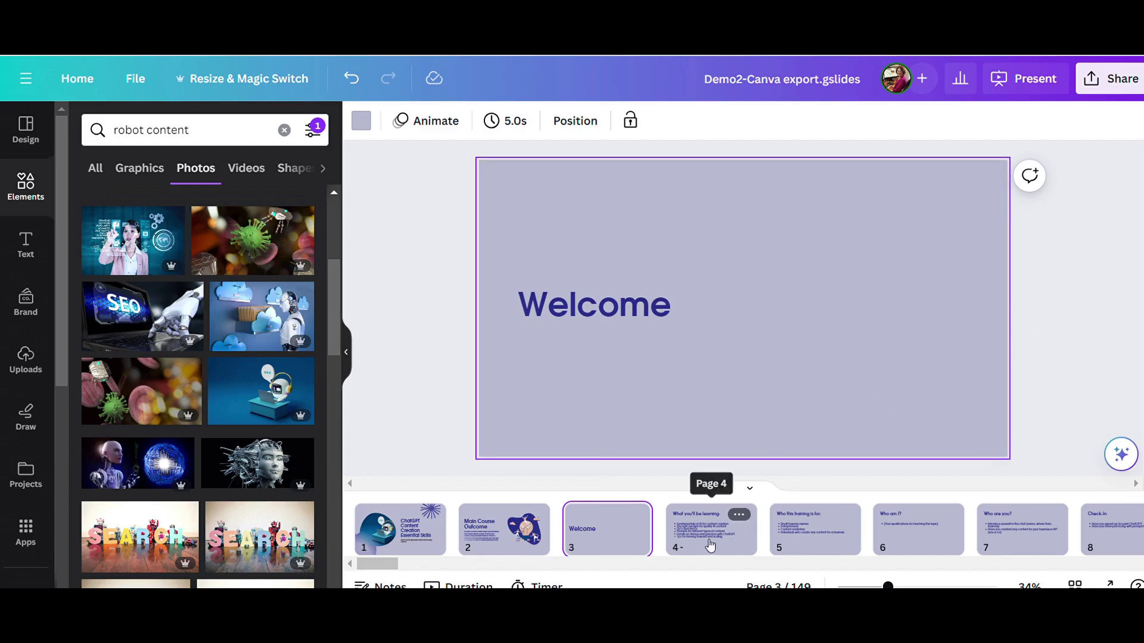
left_click(687, 547)
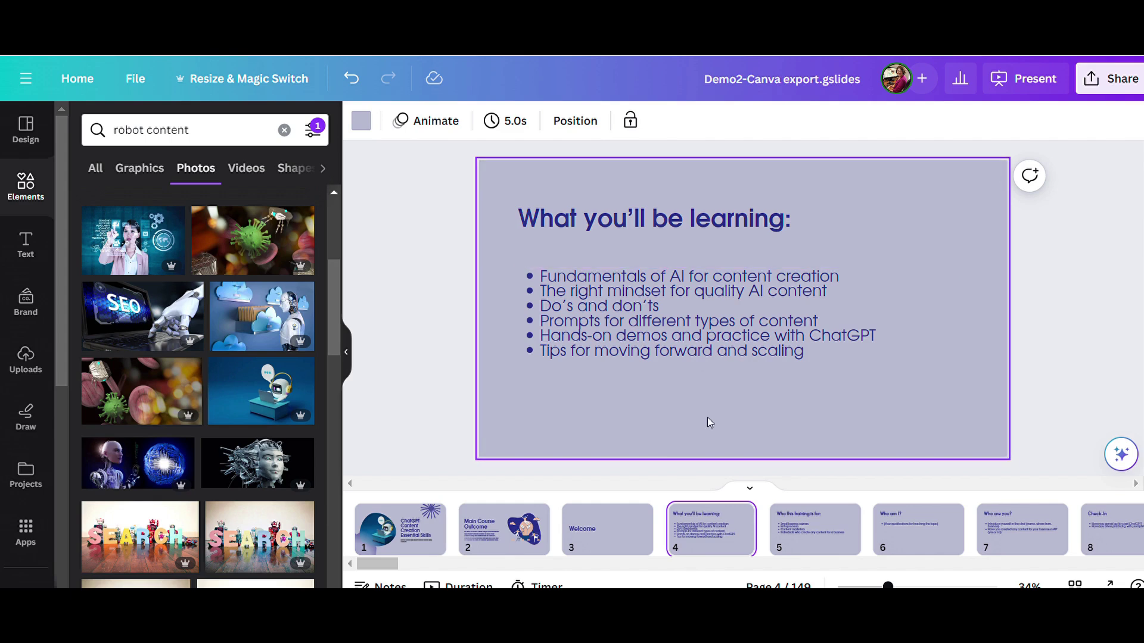
scroll(696, 524, "right", 5)
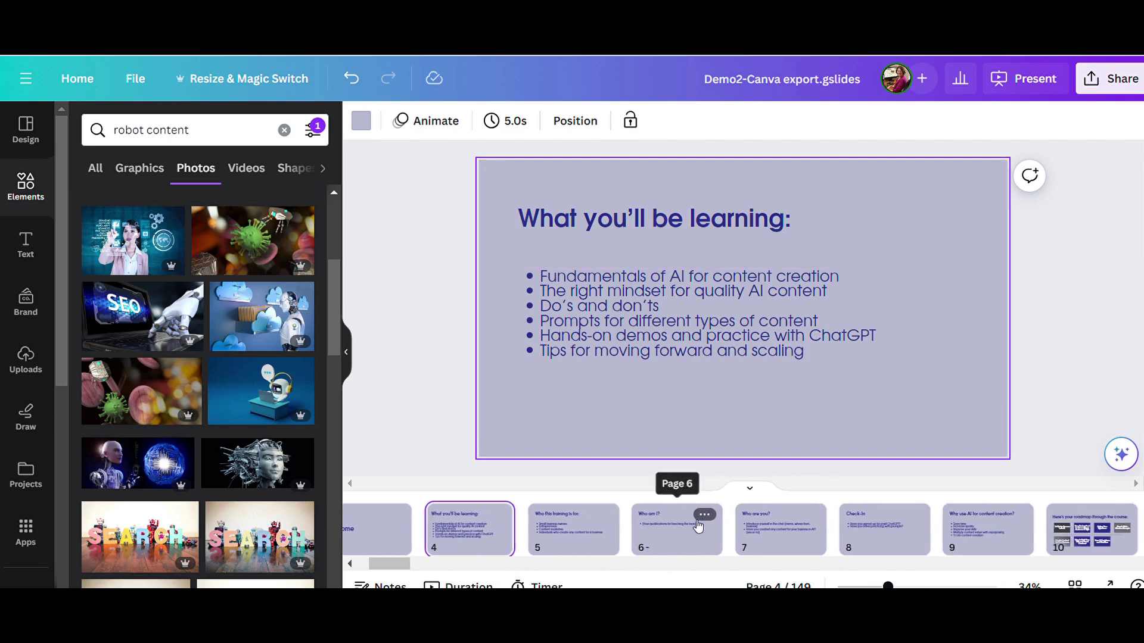
scroll(696, 511, "right", 1)
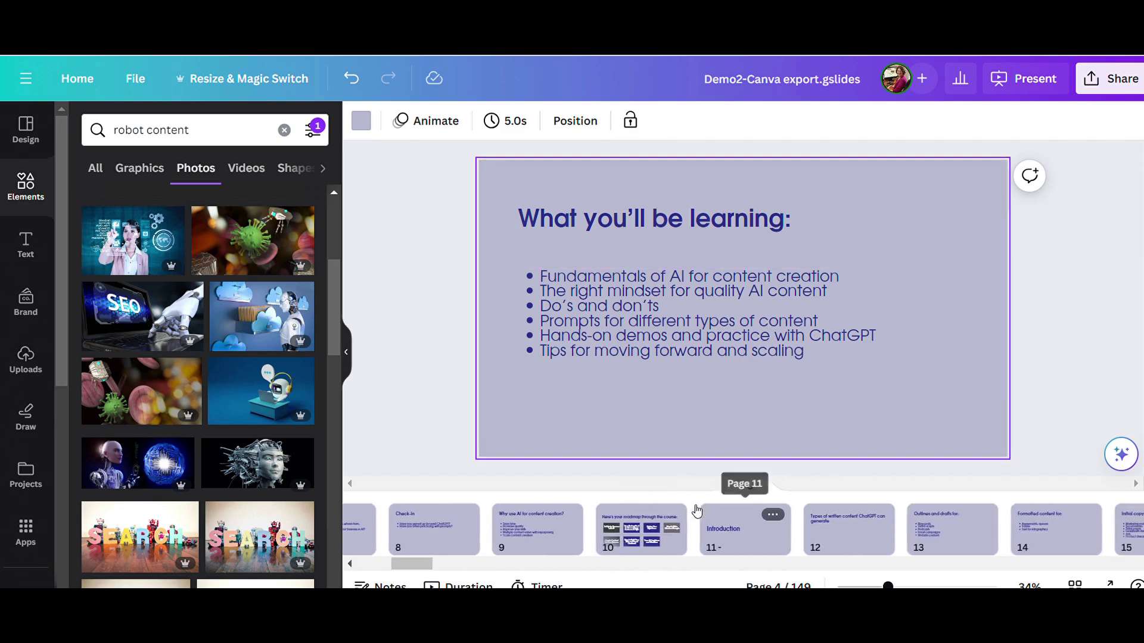
left_click(740, 543)
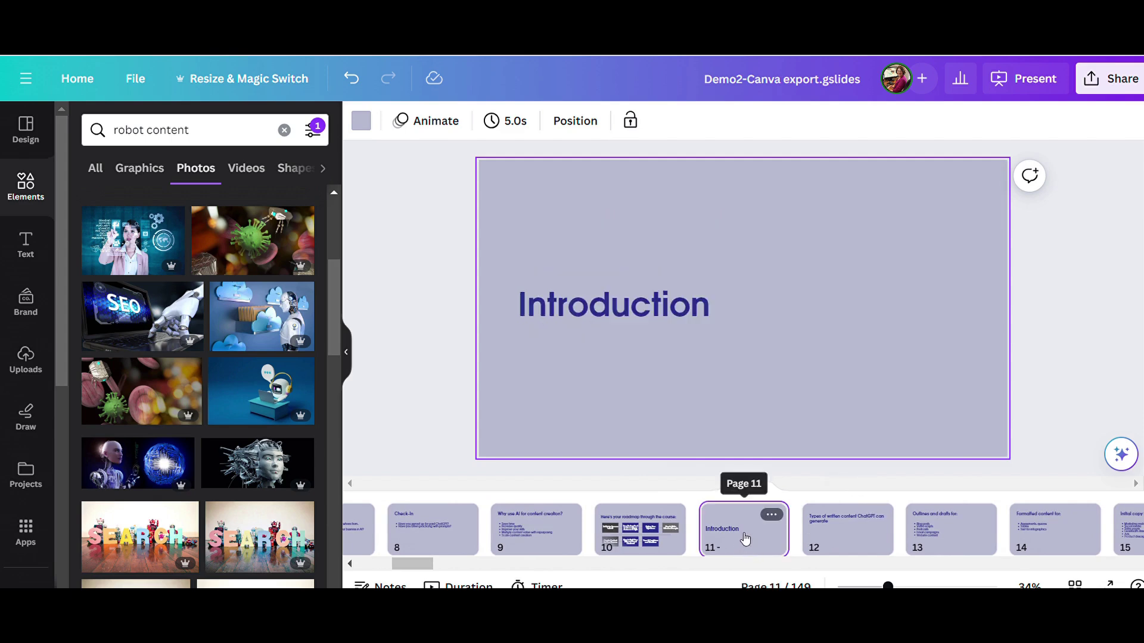
Select the whole Introduction page to give it a new layout
left_click(595, 417)
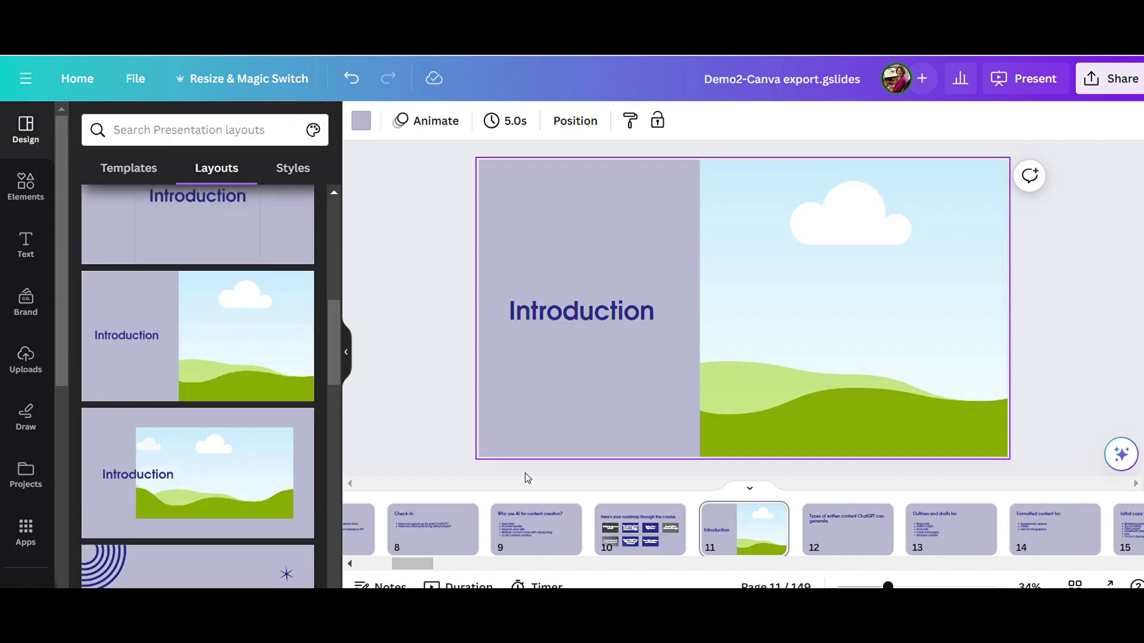
scroll(536, 527, "left", 10)
scroll(440, 470, "up", 1)
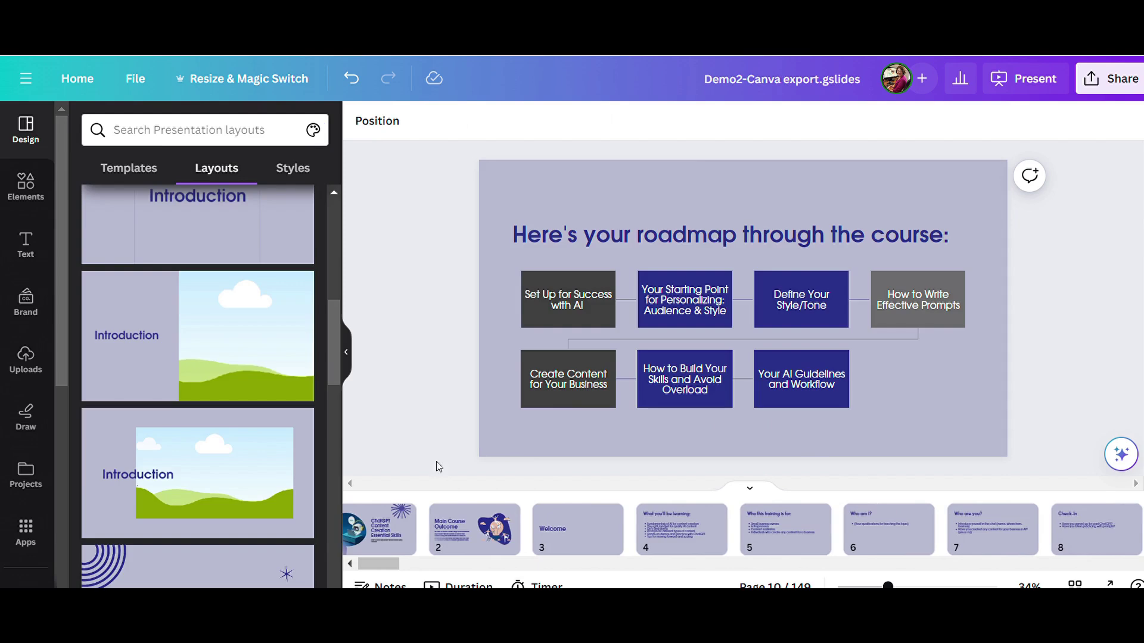
Select the course roadmap page and bring up the Present options
left_click(436, 467)
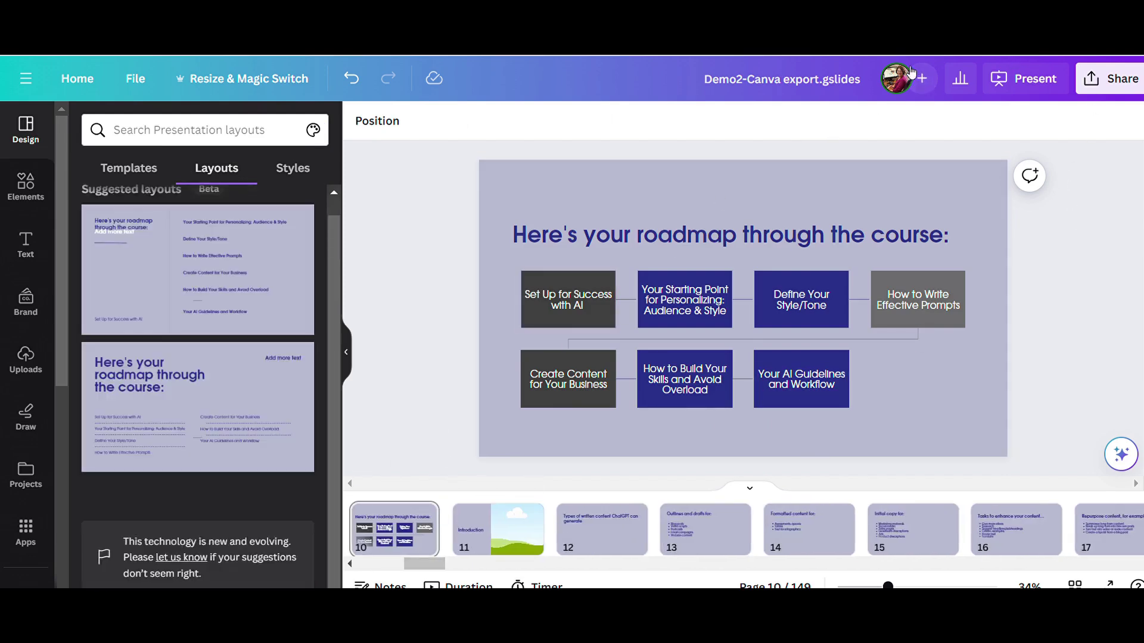
left_click(1020, 82)
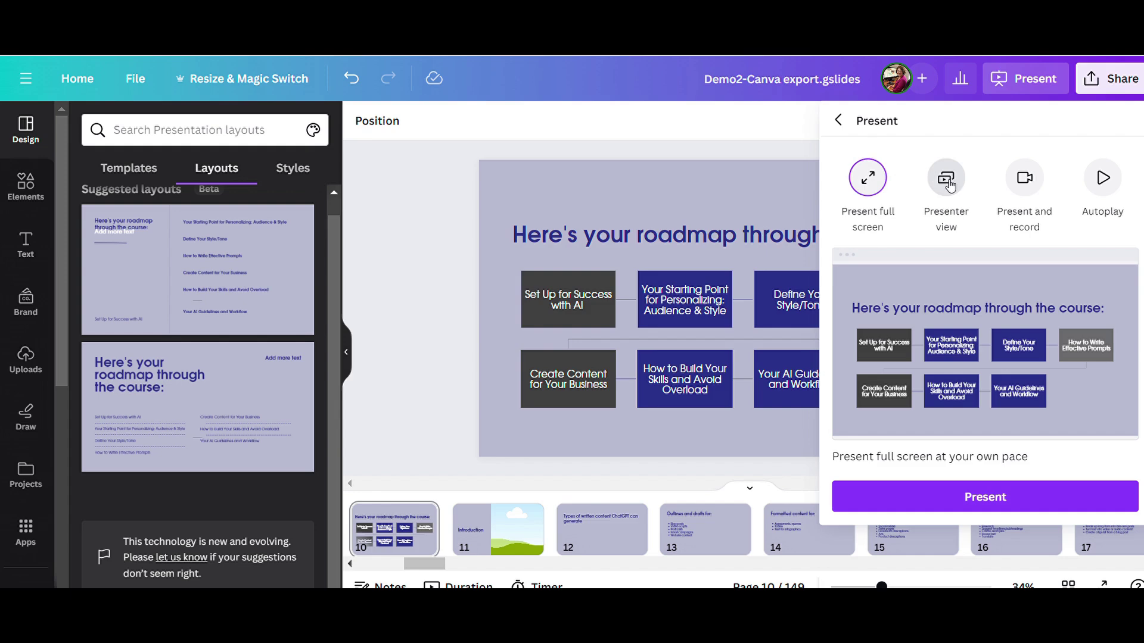
Choose Presenter view and start presenting from the roadmap slide
left_click(949, 182)
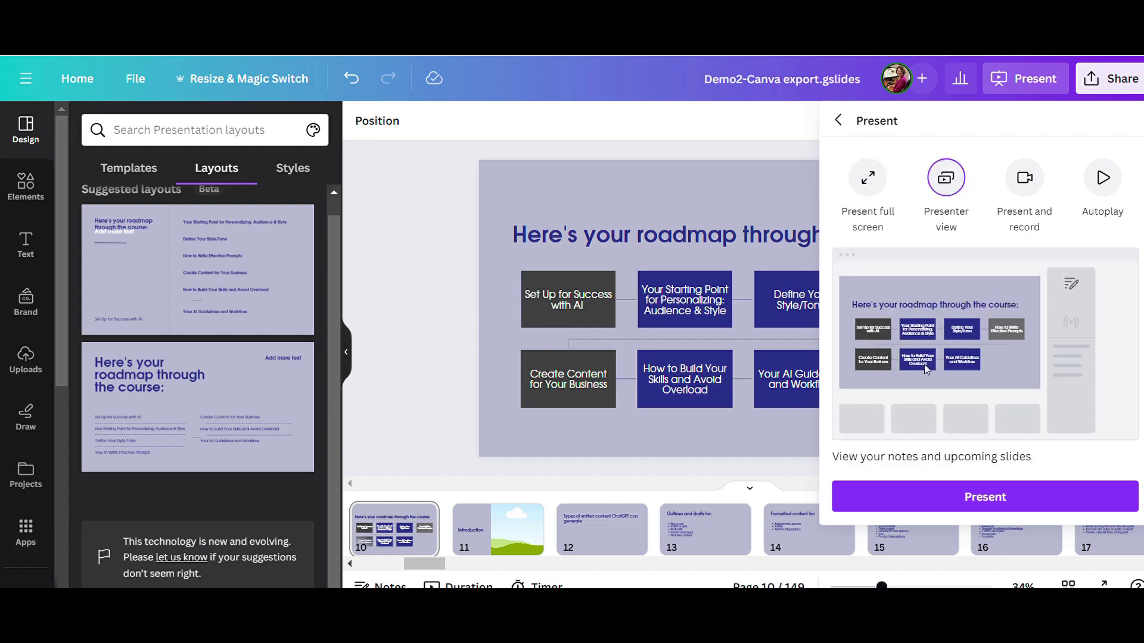
left_click(918, 498)
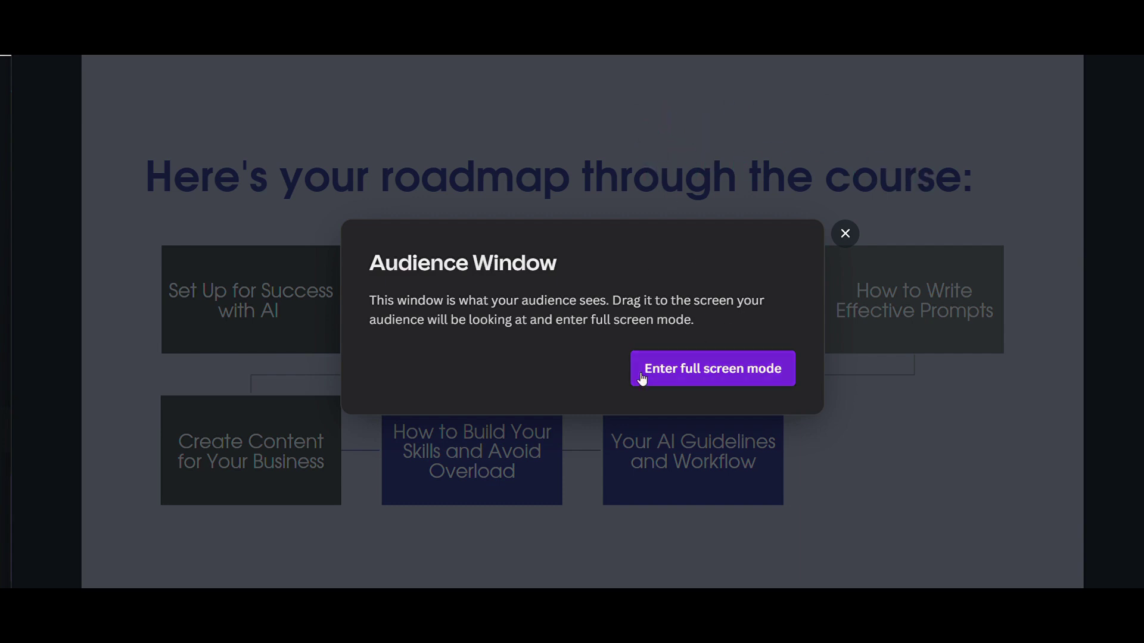
Close the Audience Window dialog to end presenting and return to the roadmap slide
left_click(770, 431)
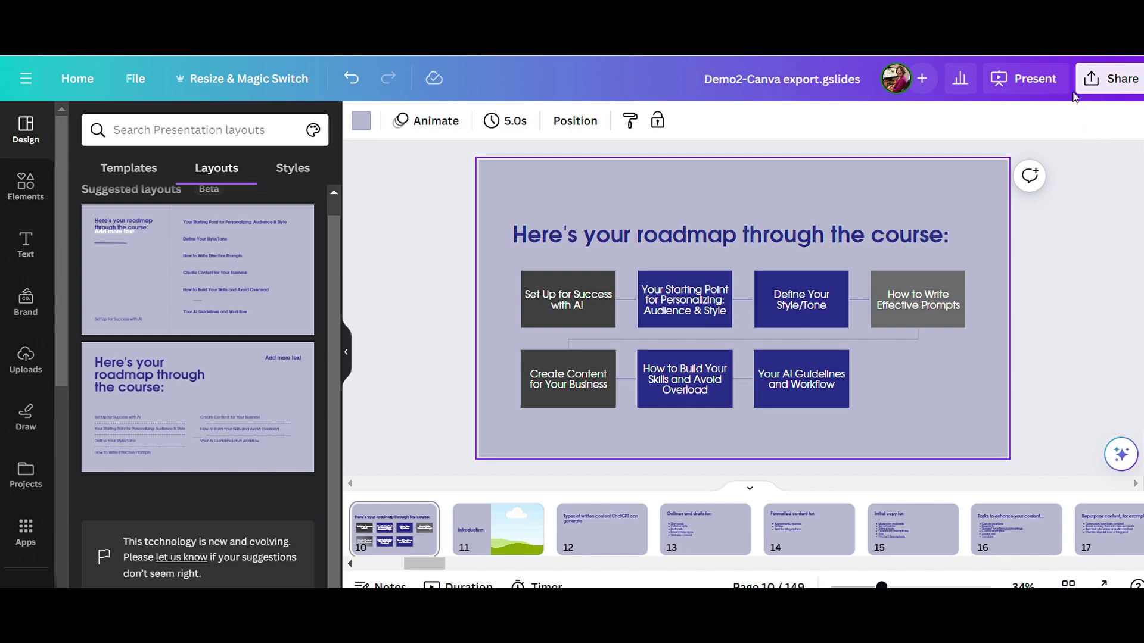
left_click(1037, 87)
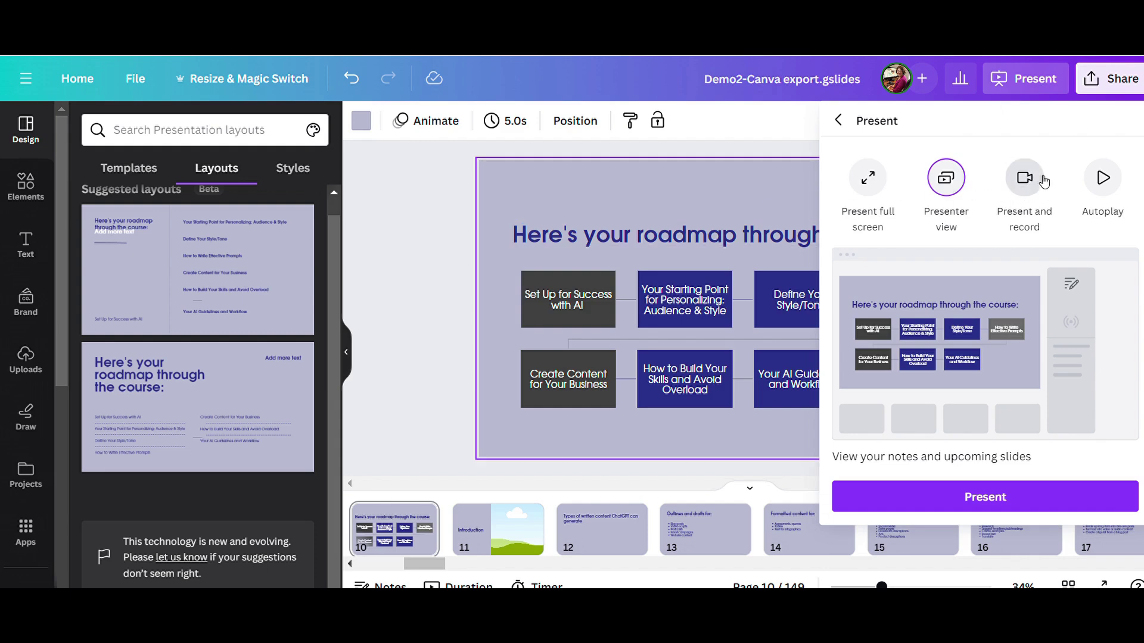
left_click(440, 198)
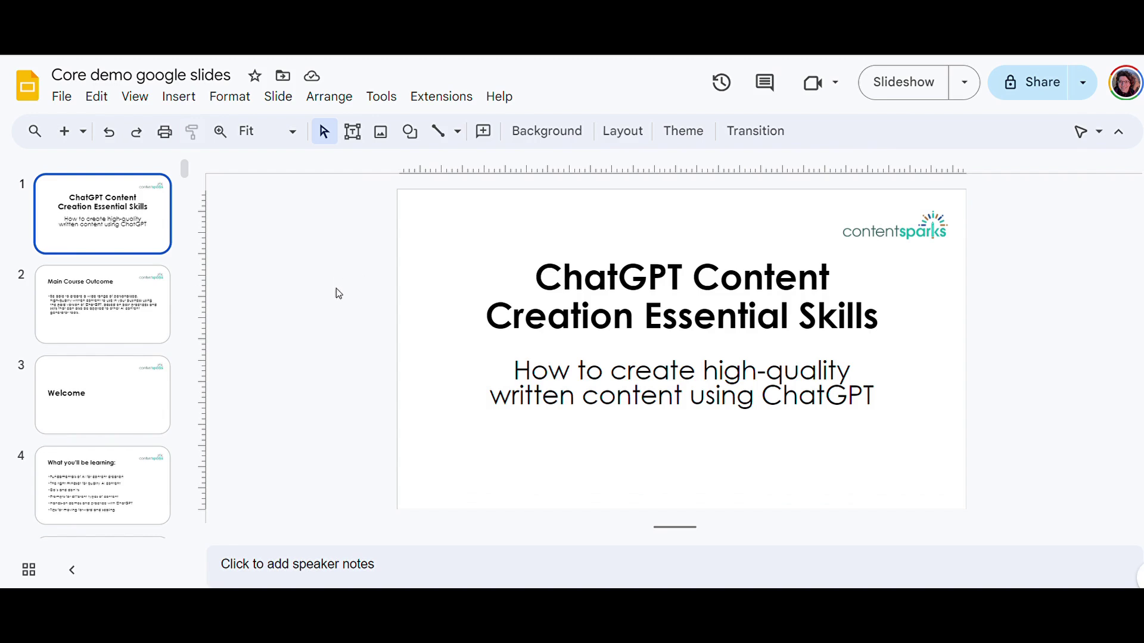
Download 'Core demo google slides' as a Microsoft PowerPoint (.pptx) file
left_click(66, 105)
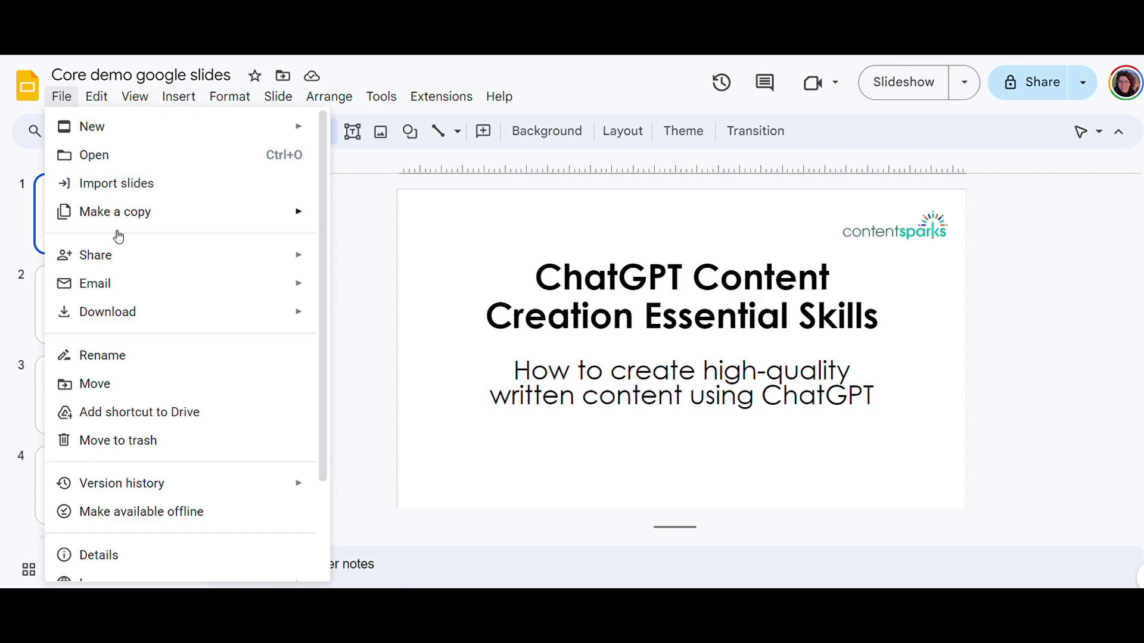
mouse_move(259, 317)
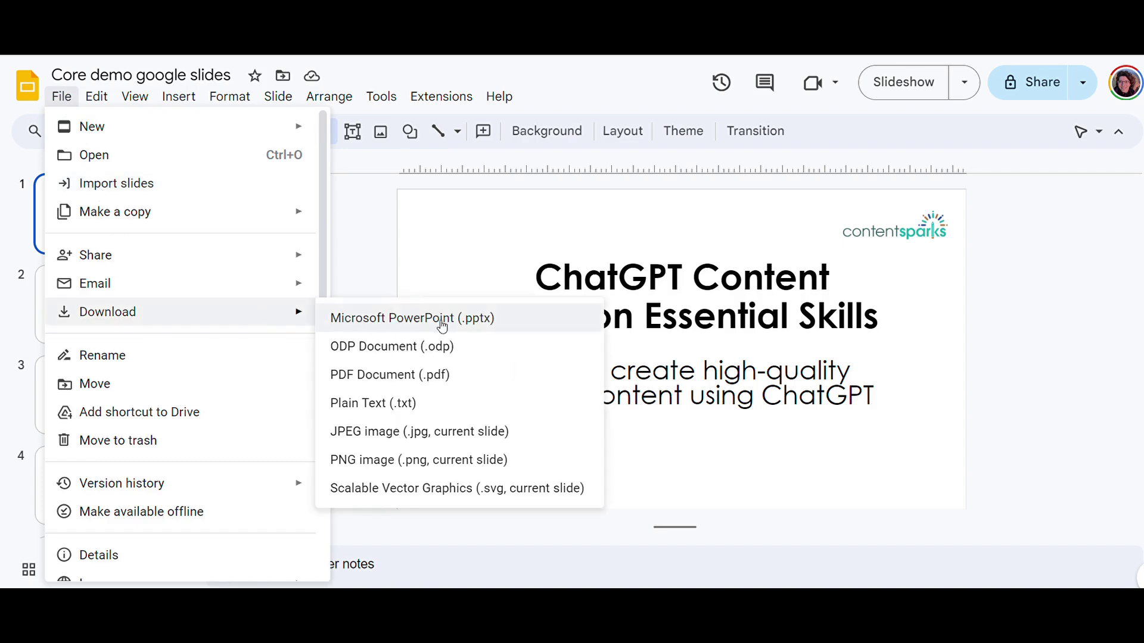
left_click(406, 322)
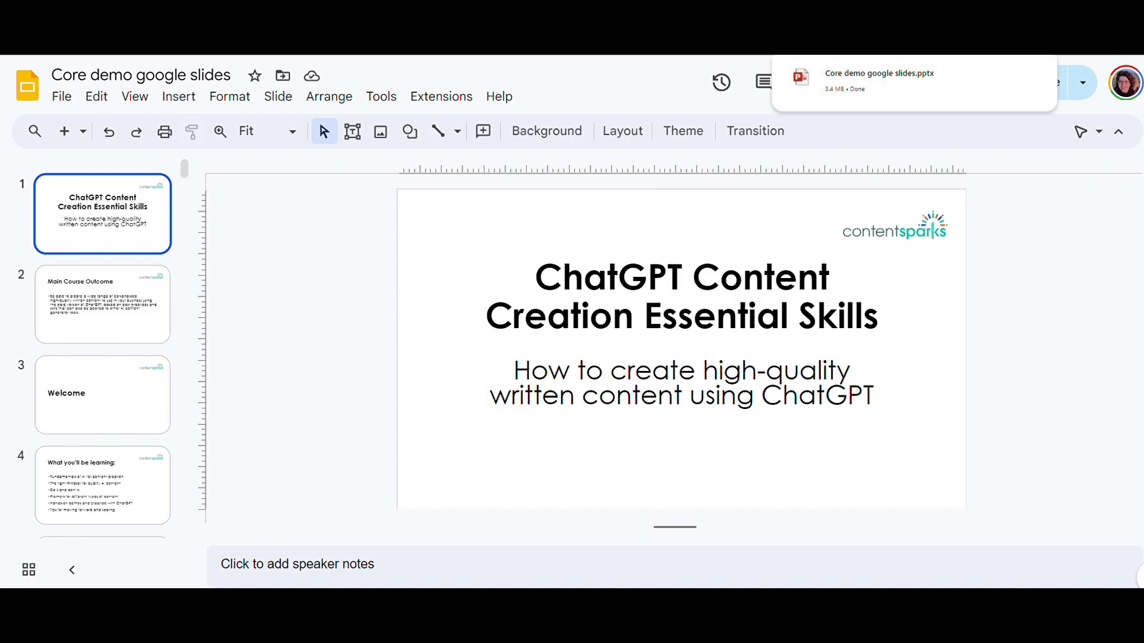
mouse_move(891, 63)
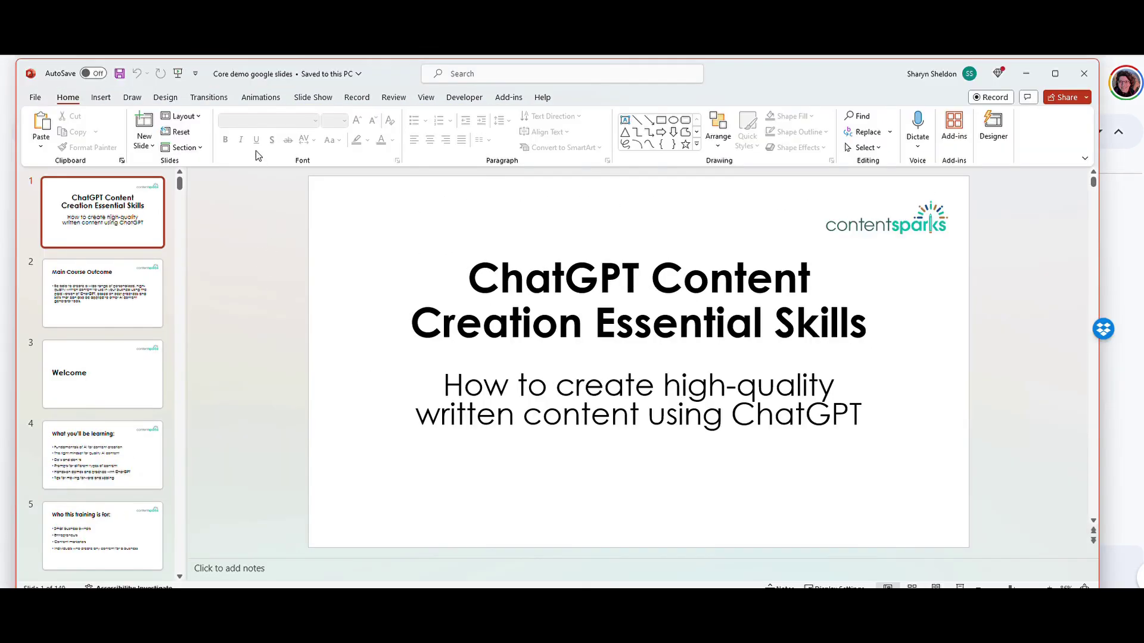
Apply the Retrospect theme from the Design tab's Themes gallery
left_click(166, 98)
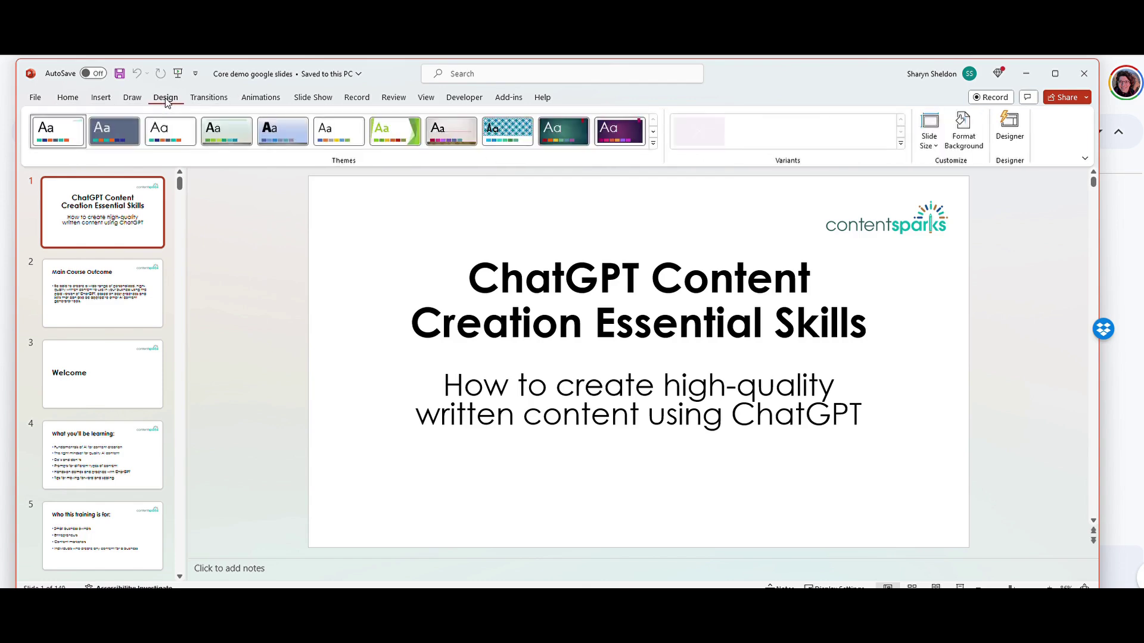
left_click(653, 145)
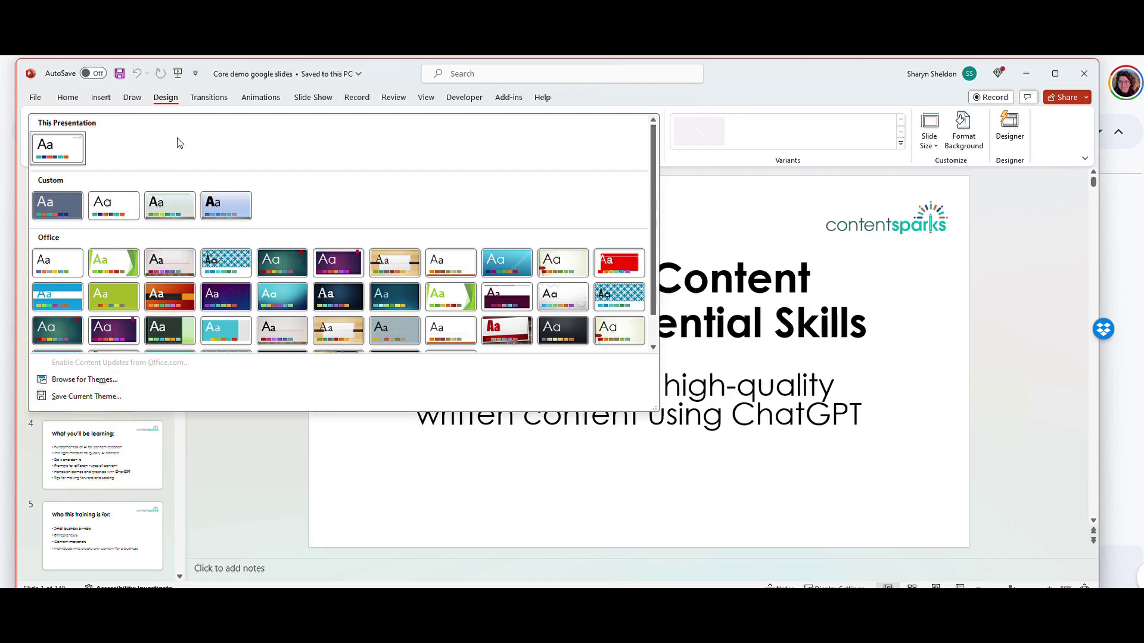
left_click(448, 266)
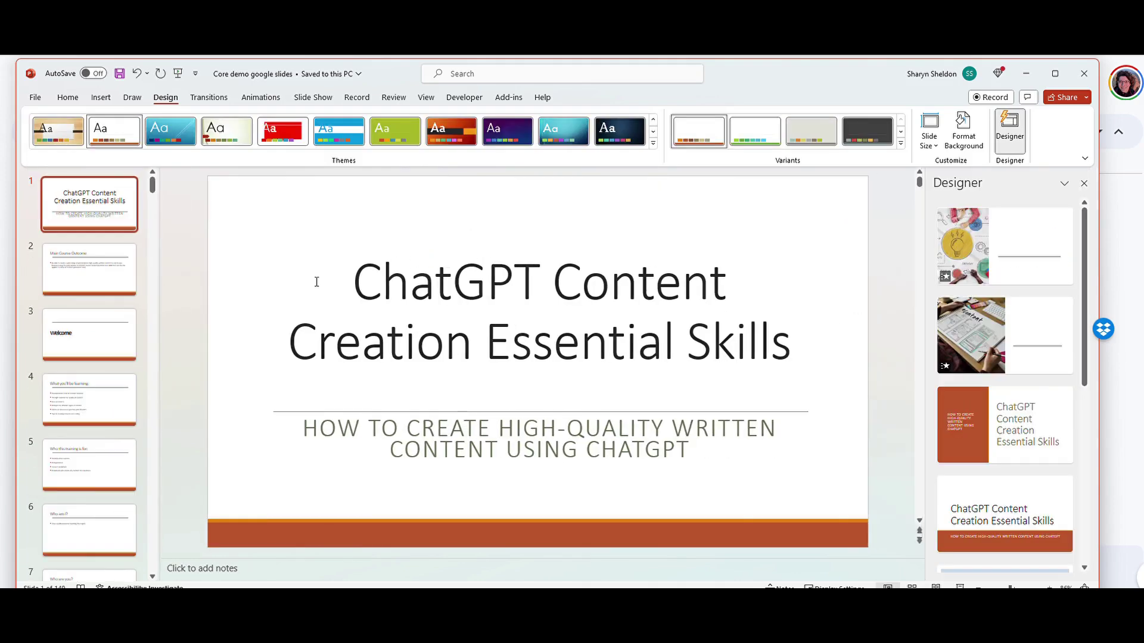
Switch the deck's colours to the custom Content Sparks scheme under Variants > Colors
left_click(901, 143)
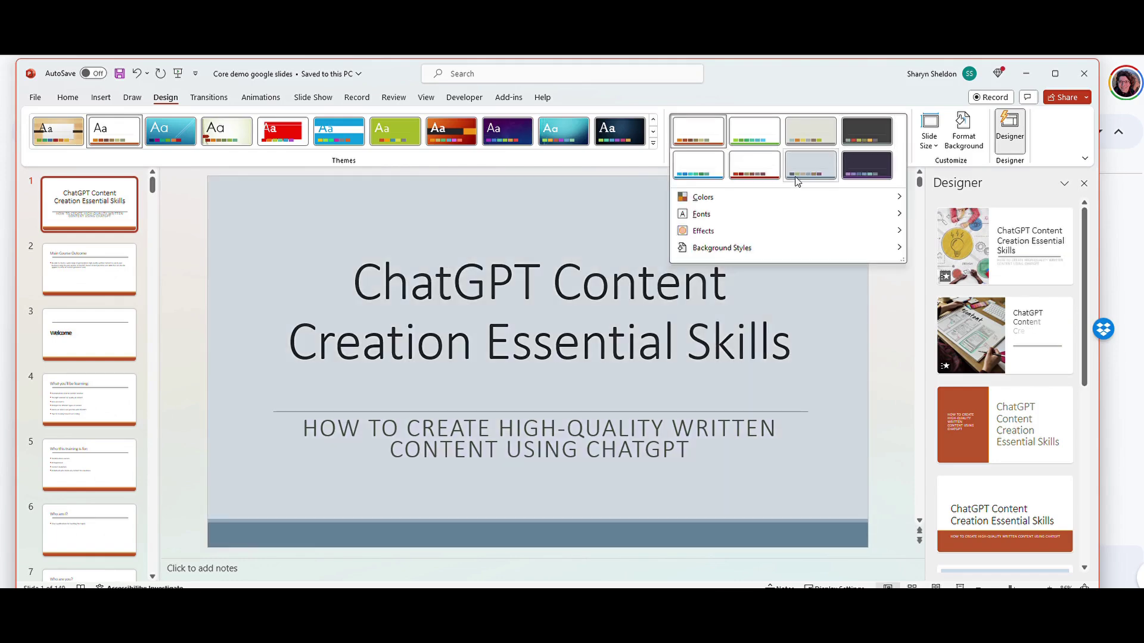
mouse_move(790, 195)
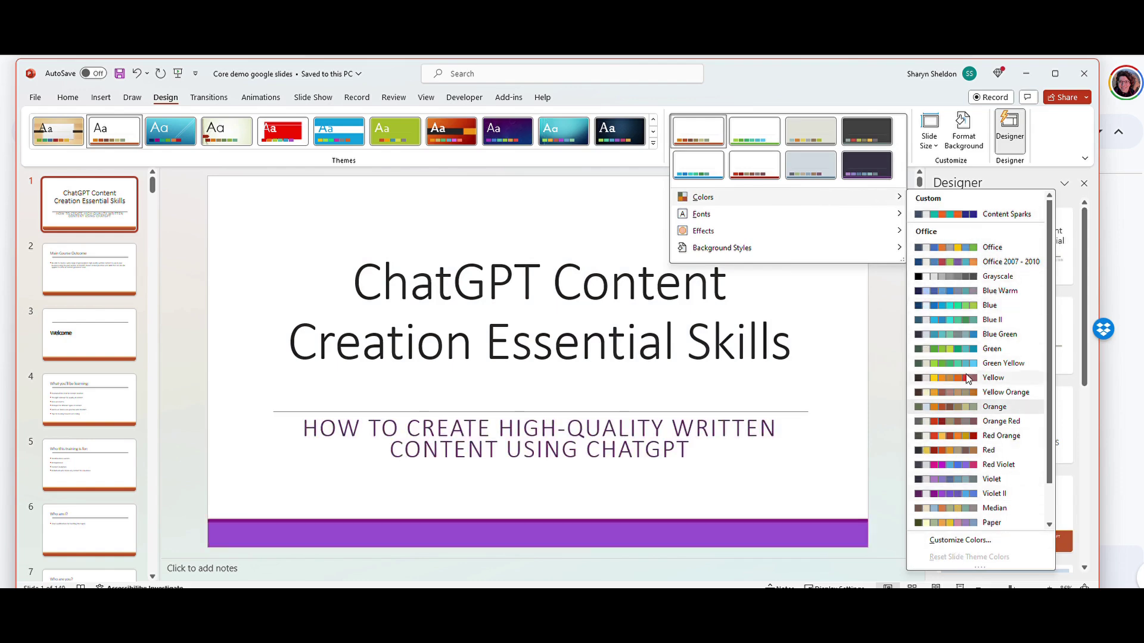
left_click(956, 215)
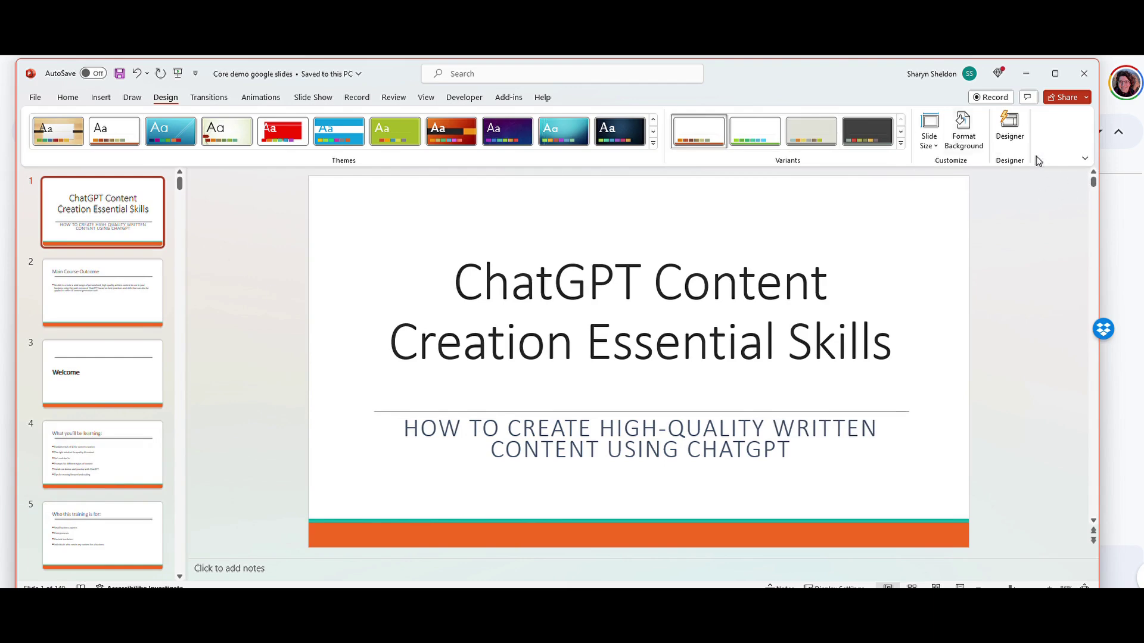
Use Designer on the title slide, trying the teal head icon but keeping the lightbulb photo design
left_click(1008, 128)
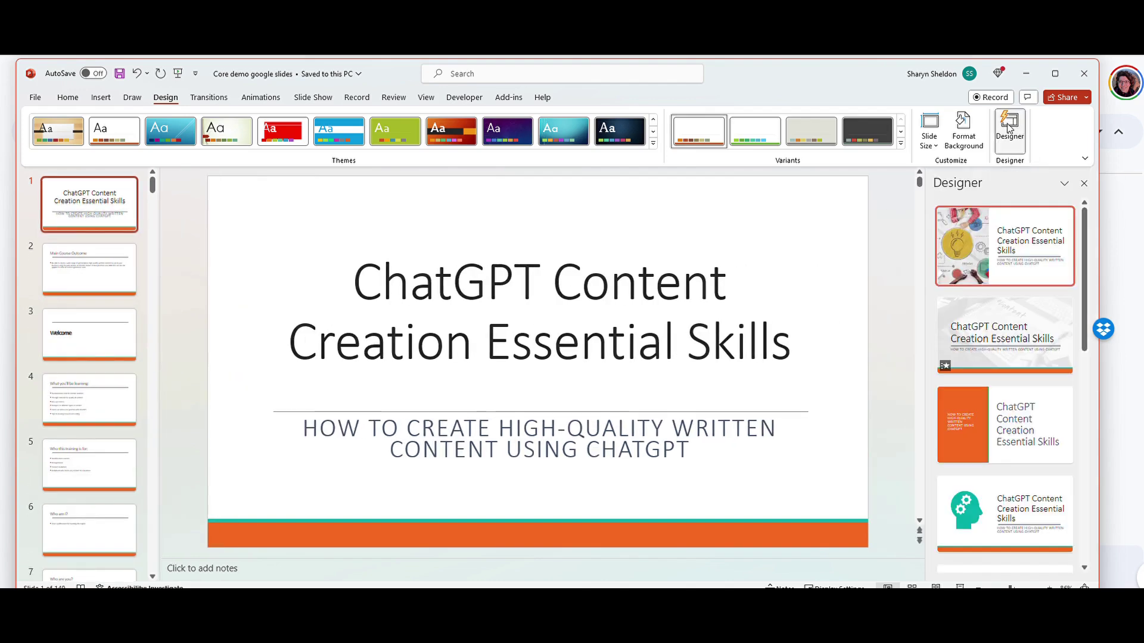
left_click(977, 264)
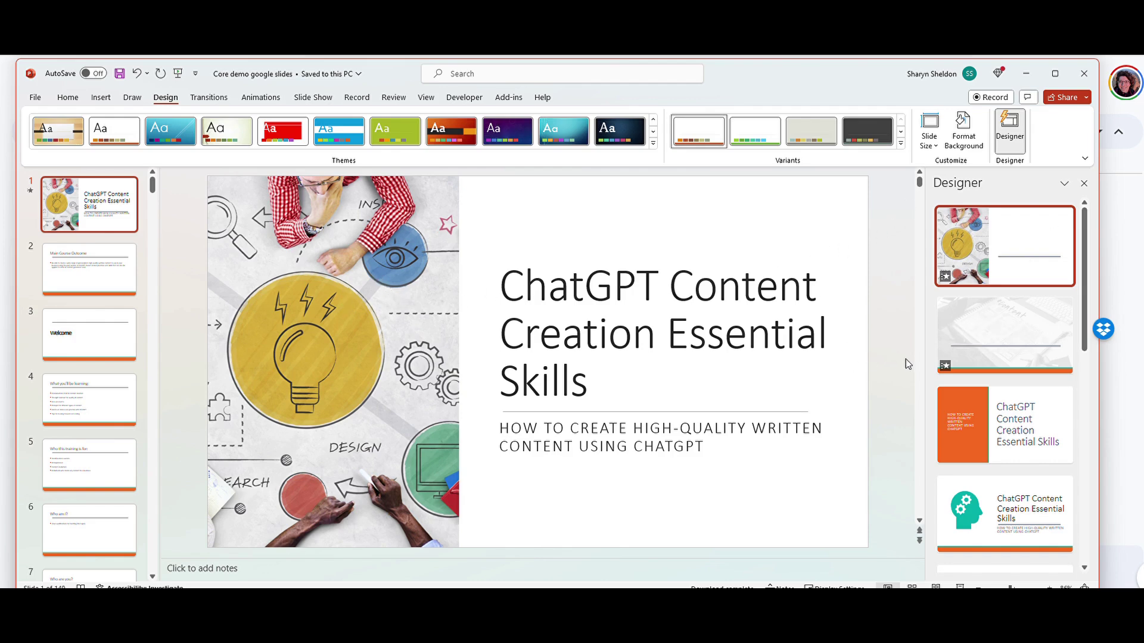
left_click(968, 502)
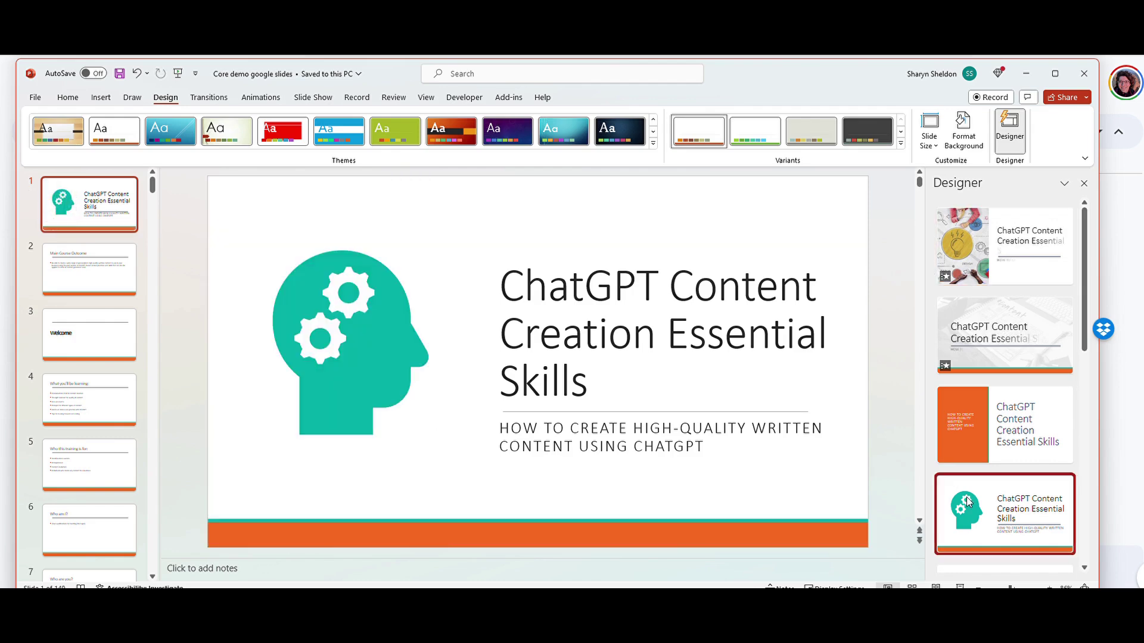
left_click(999, 254)
scroll(1007, 268, "down", 10)
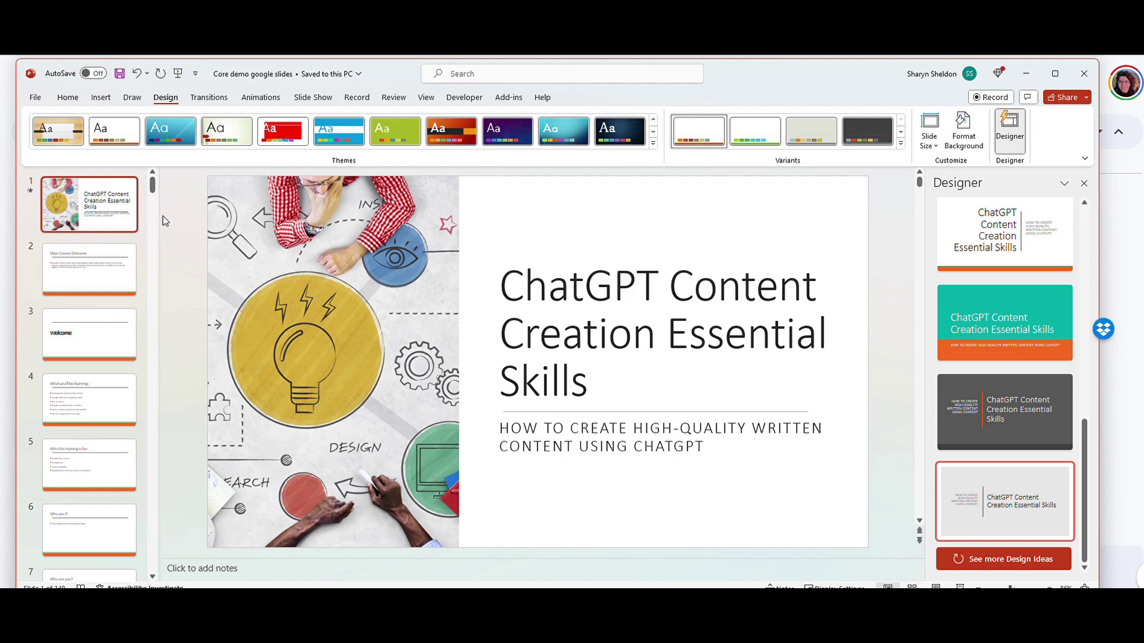
Open Slide Master view and select the top-level slide master
left_click(426, 98)
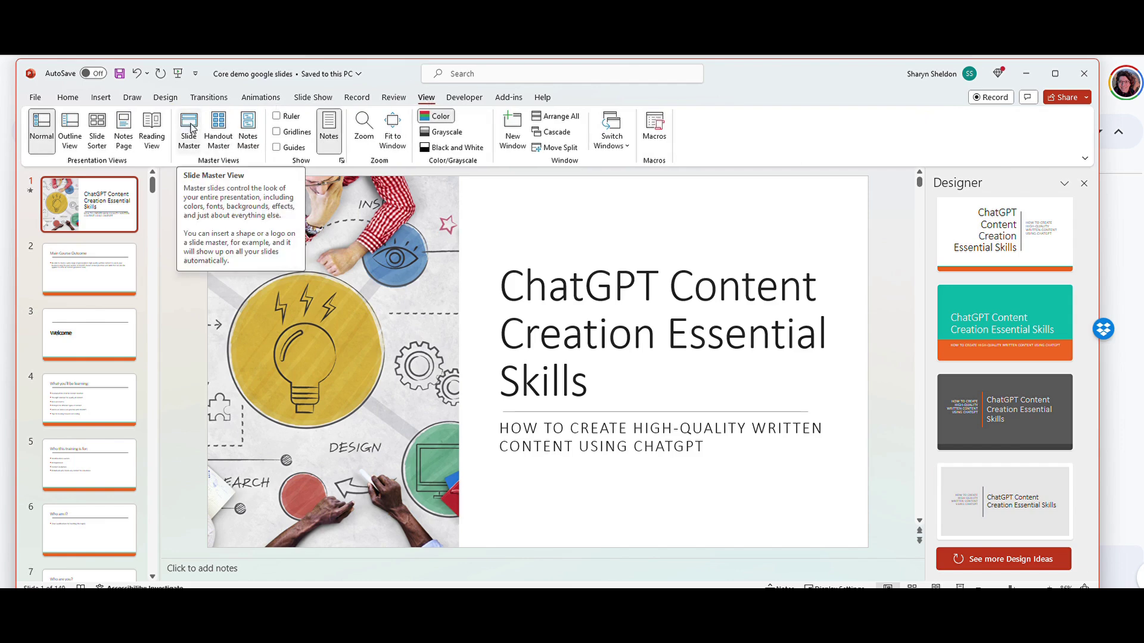
left_click(188, 125)
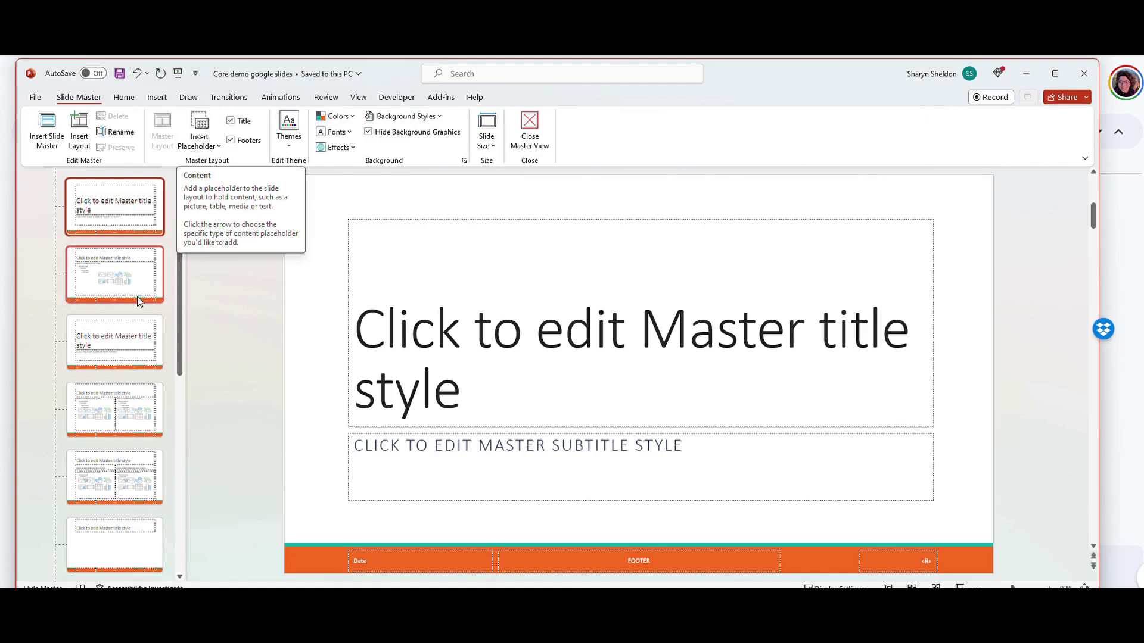
scroll(120, 286, "up", 3)
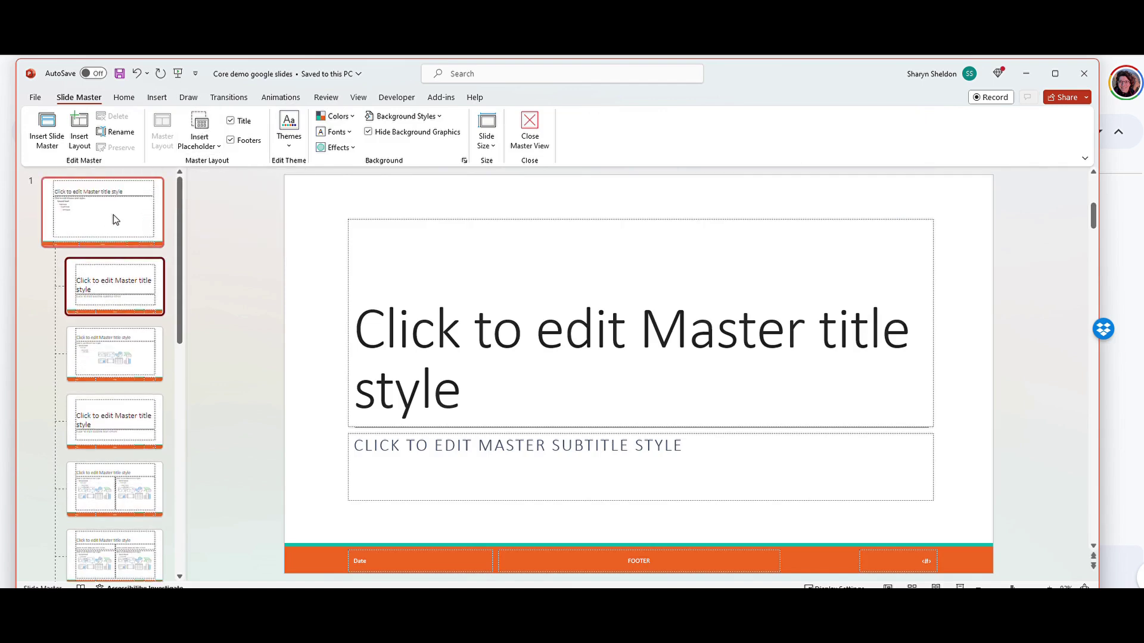
left_click(114, 219)
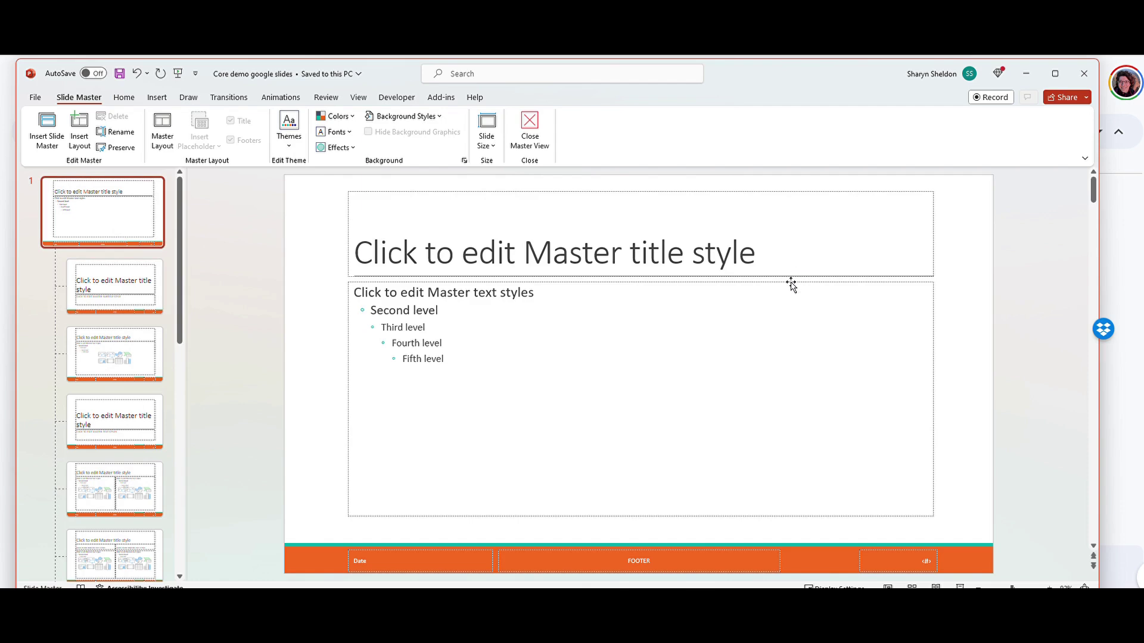
Shift the master's body placeholder top and the title divider line slightly lower
left_click(587, 287)
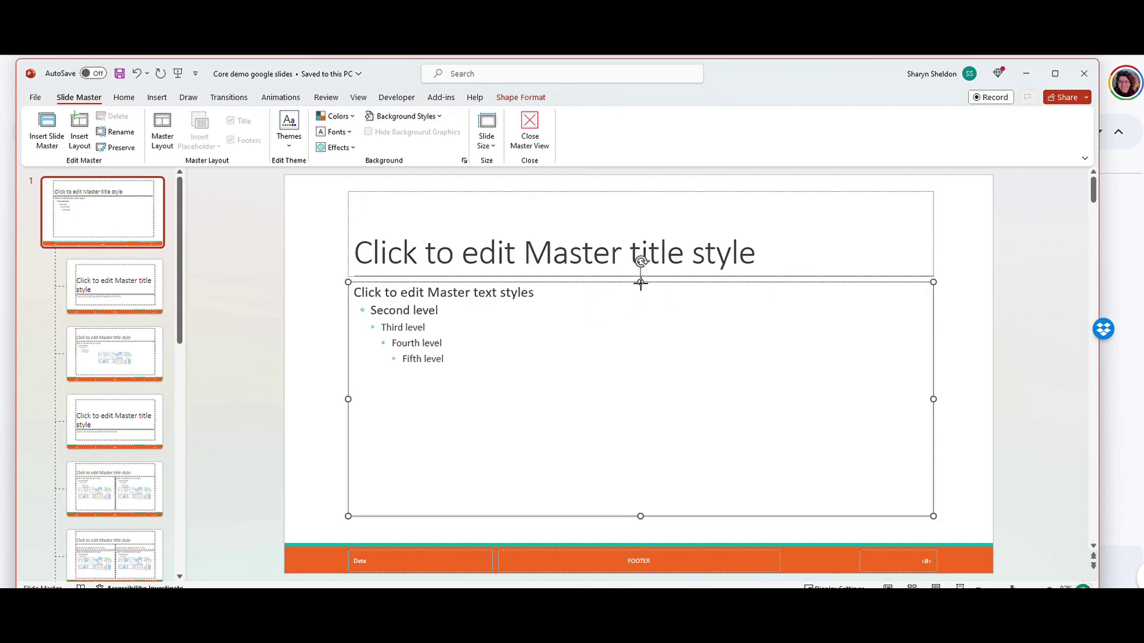
left_click_drag(640, 282, 640, 297)
left_click(768, 277)
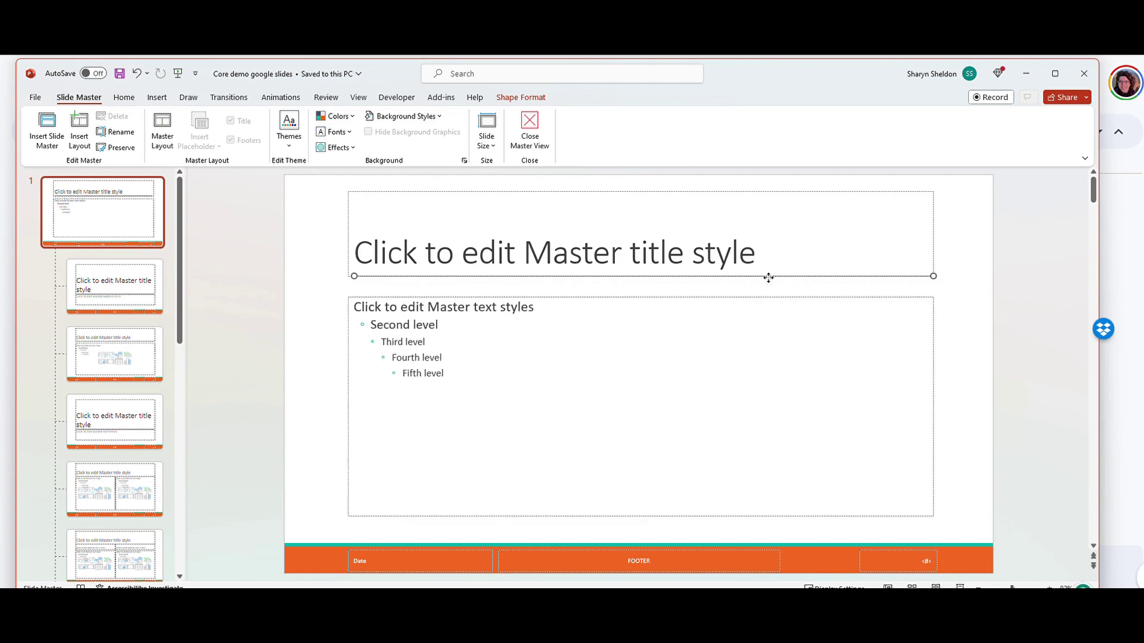
left_click_drag(768, 277, 752, 287)
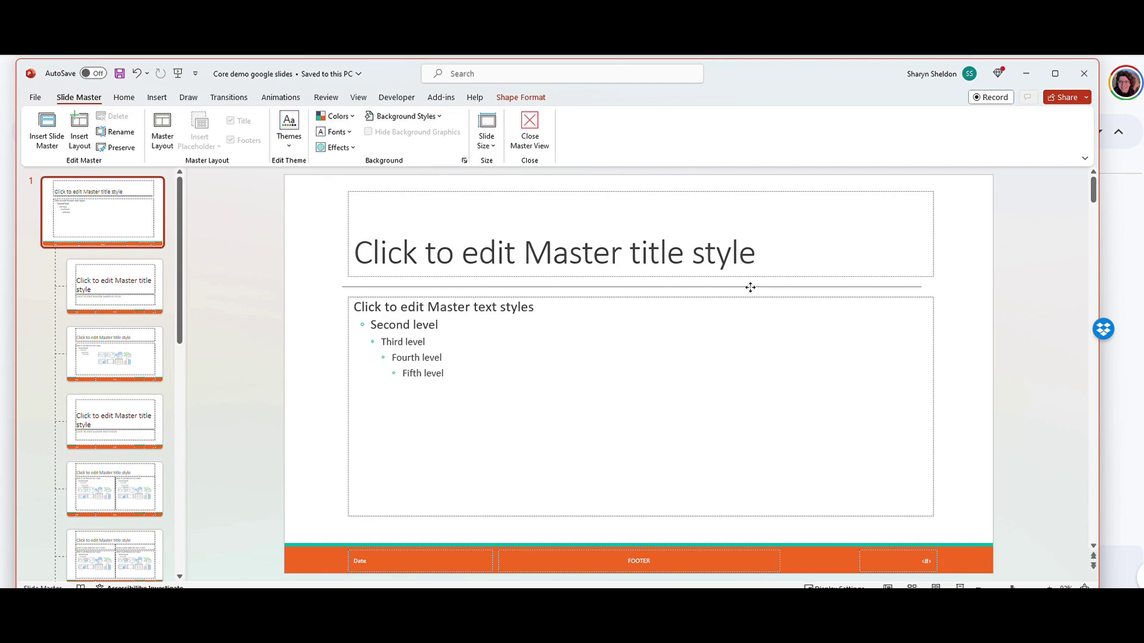
key("Escape")
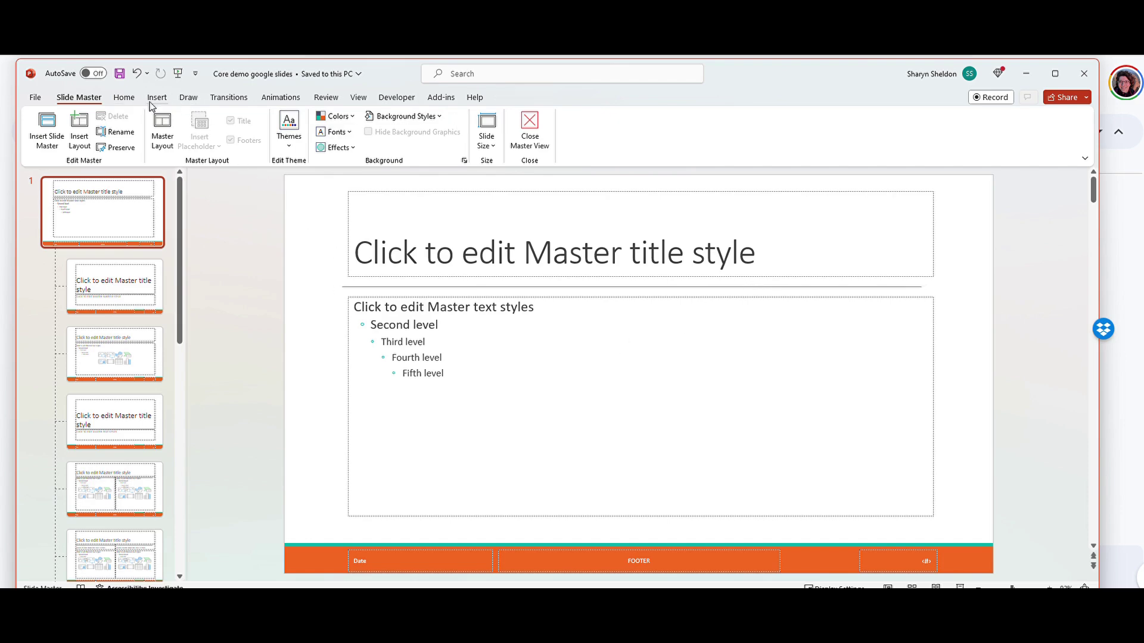
Enlarge the master body text to 24 pt, then show the Title Slide layout
left_click(122, 99)
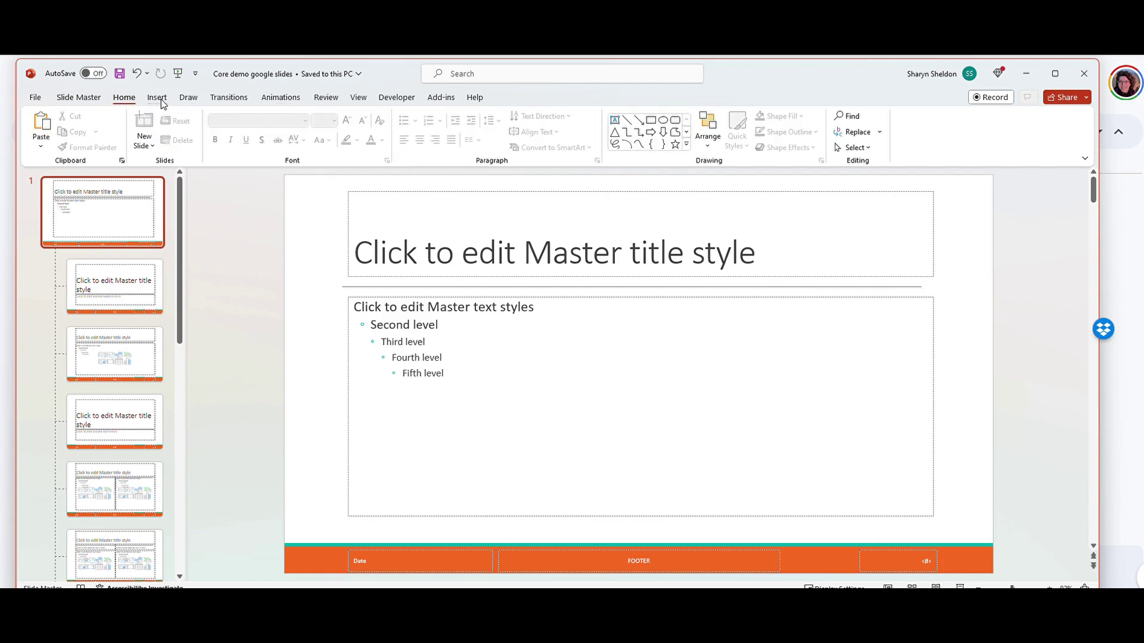
left_click(442, 305)
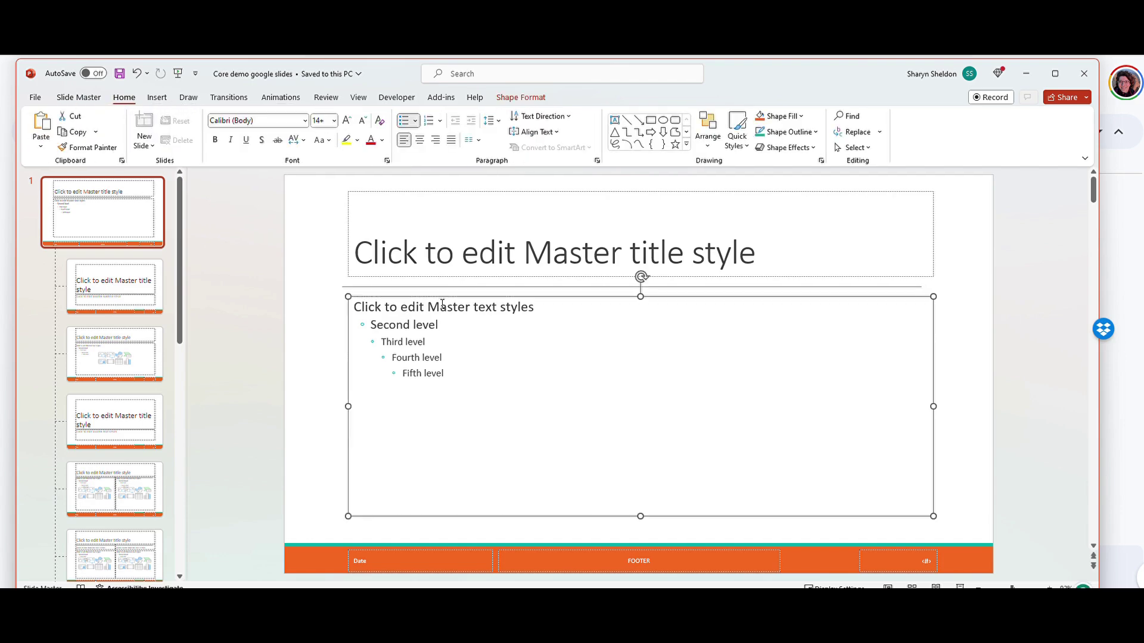
left_click(349, 125)
left_click(349, 125)
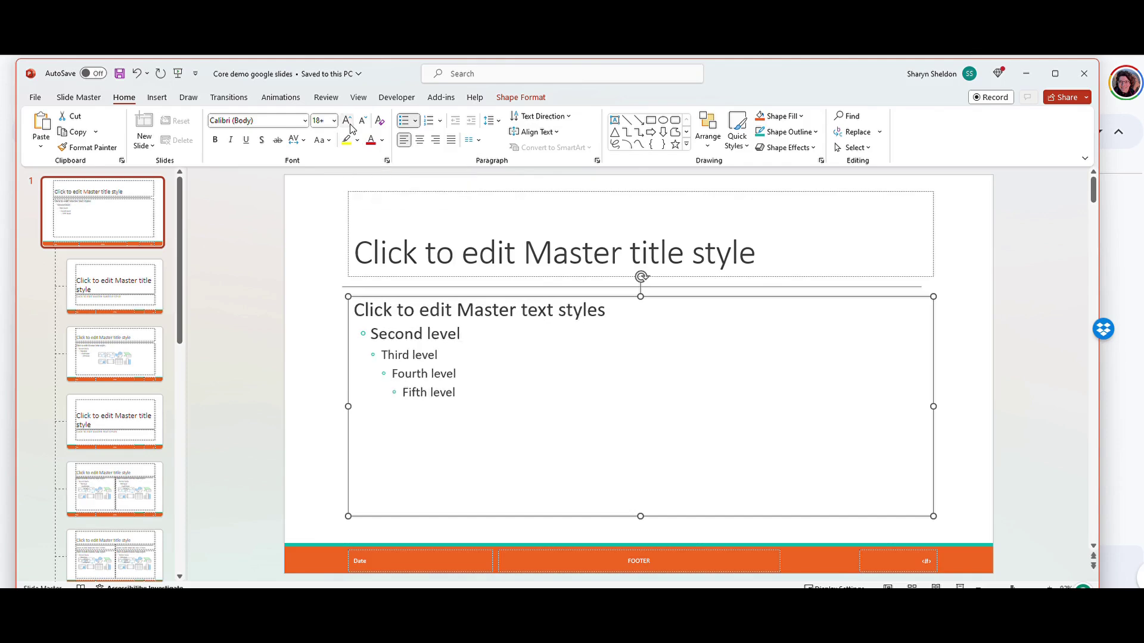
left_click(349, 125)
left_click(349, 125)
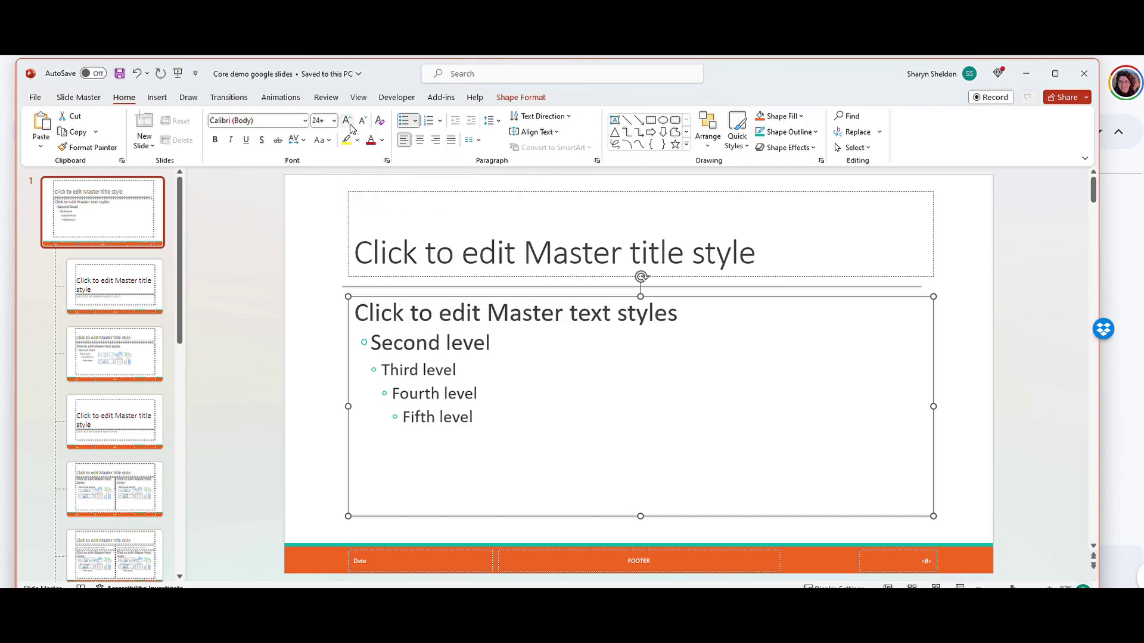
left_click(141, 297)
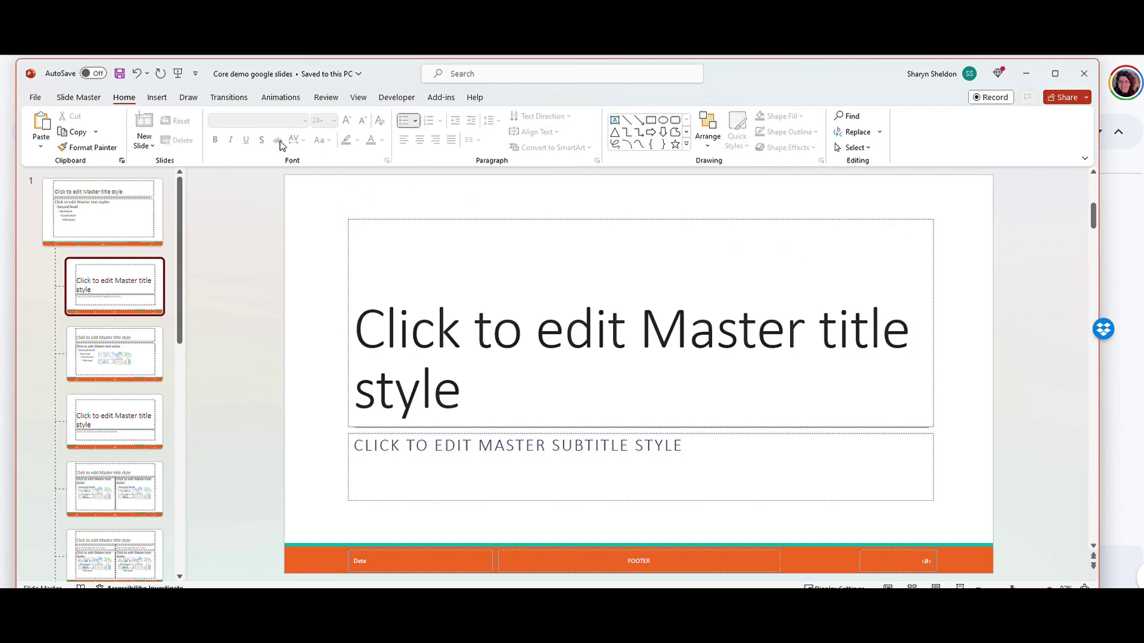
Close master view and browse the Designer ideas for slides 2, 4 and 5
left_click(85, 100)
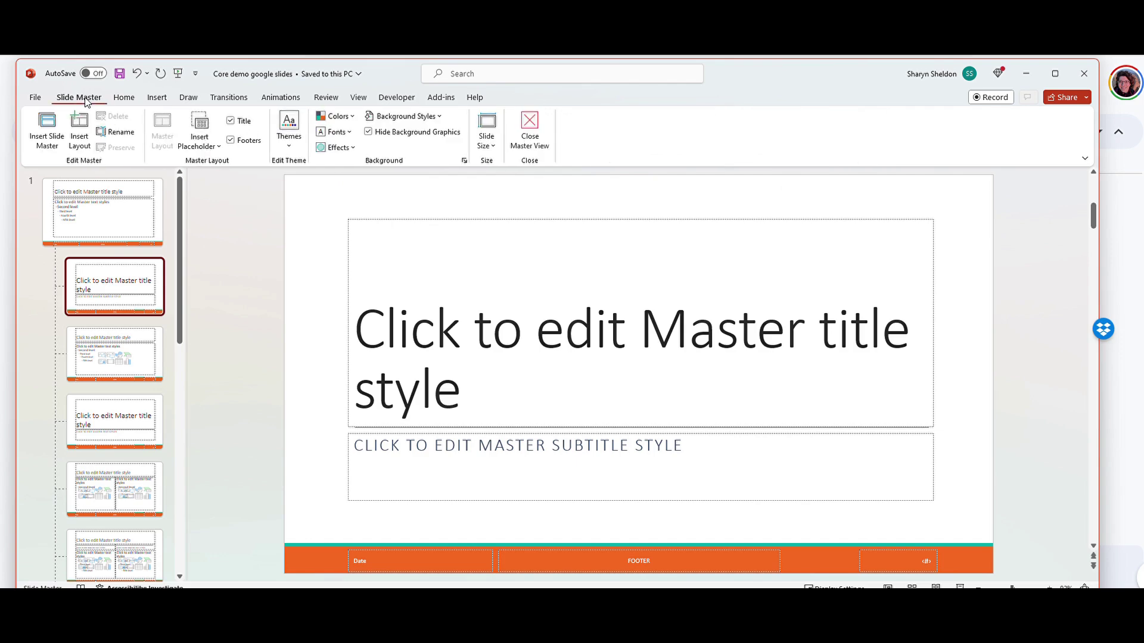
left_click(543, 141)
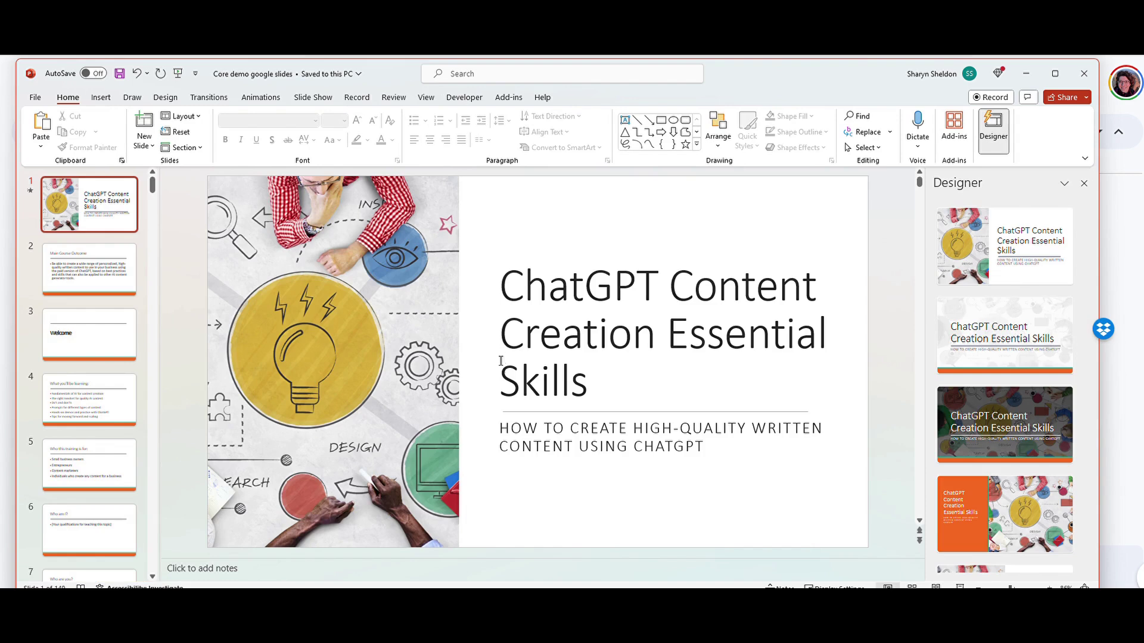
left_click(100, 286)
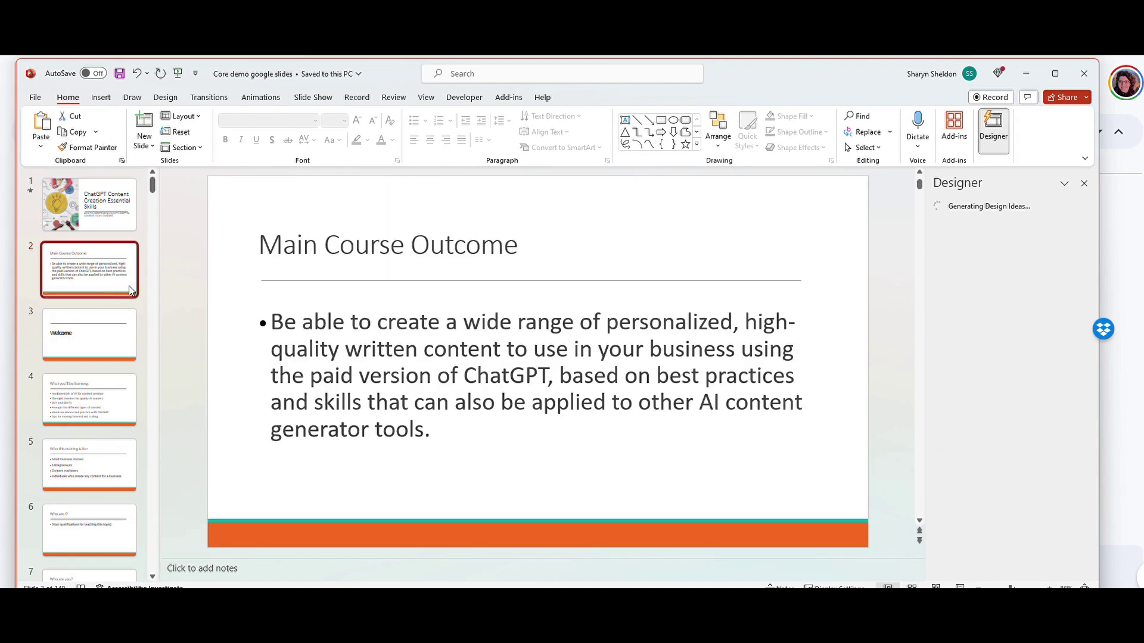
left_click(119, 411)
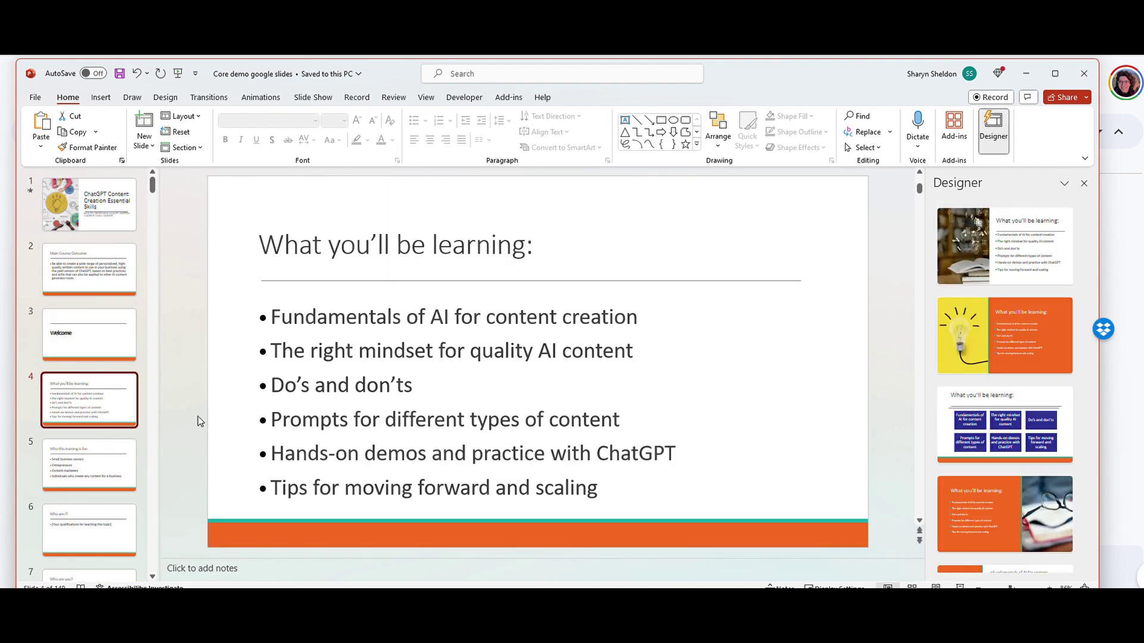
left_click(124, 463)
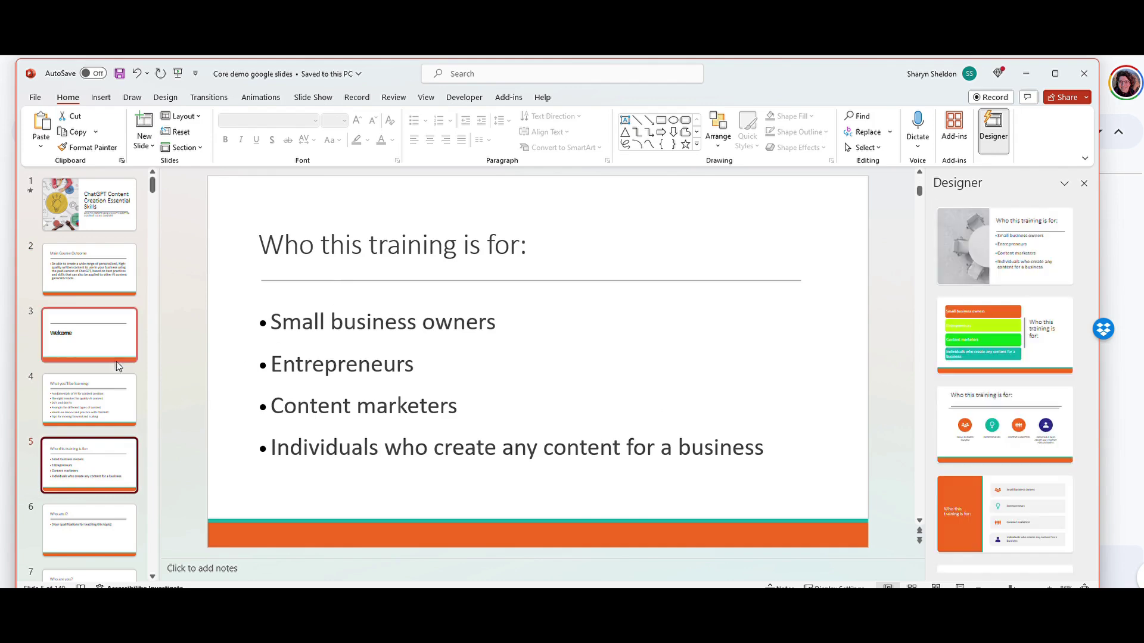
Settle on the Welcome slide's design ideas and look through the layout gallery
left_click(98, 344)
left_click(80, 268)
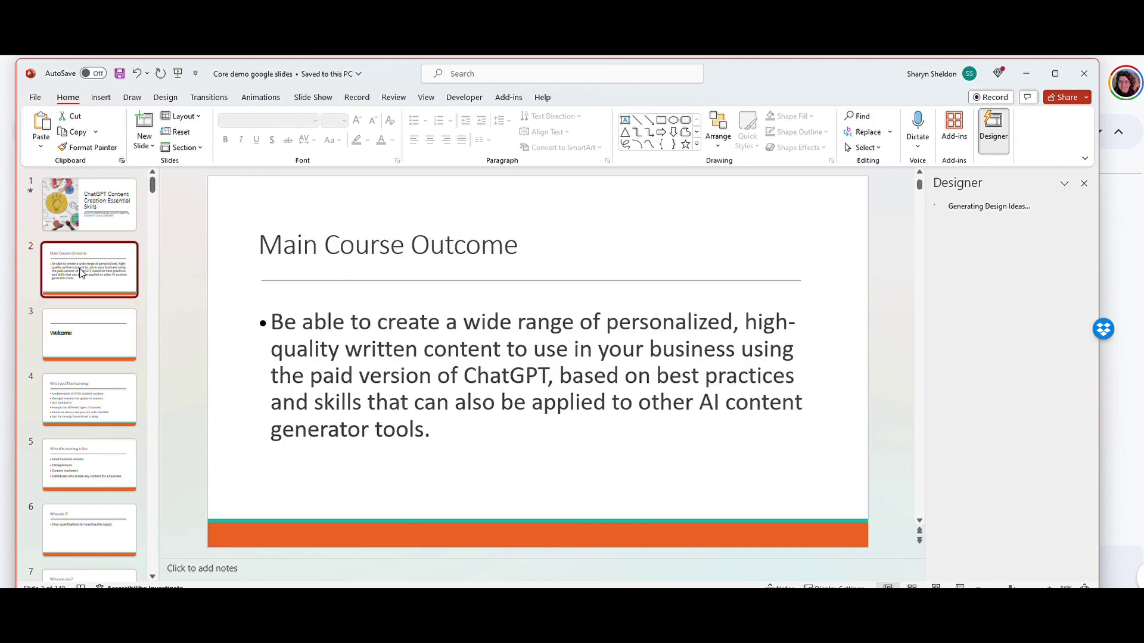
scroll(80, 270, "down", 2)
left_click(117, 256)
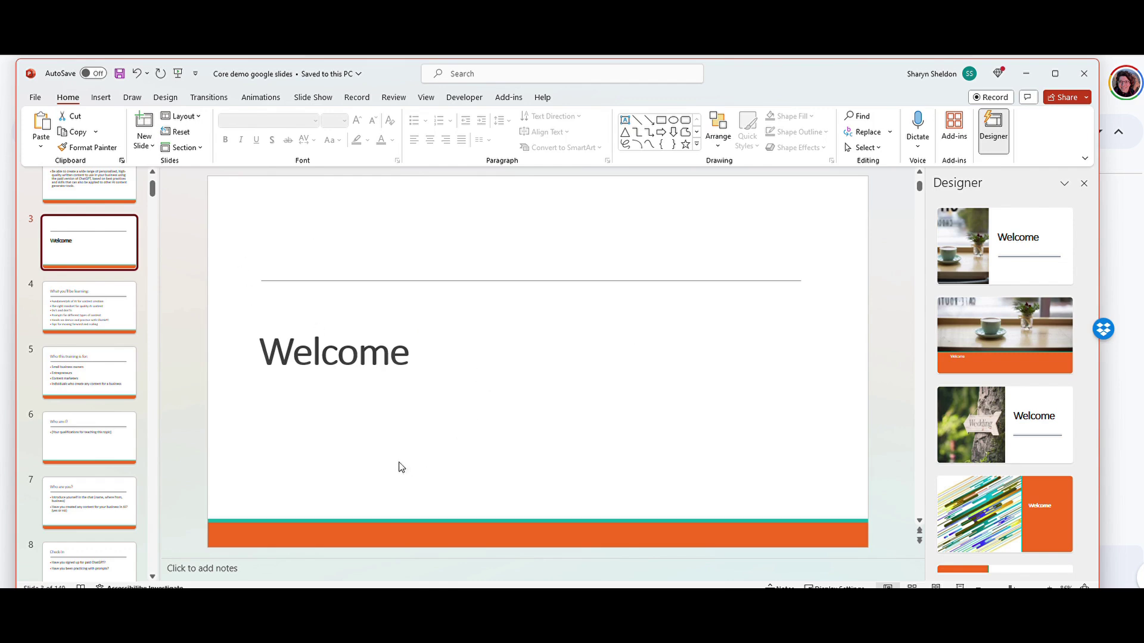
left_click(200, 119)
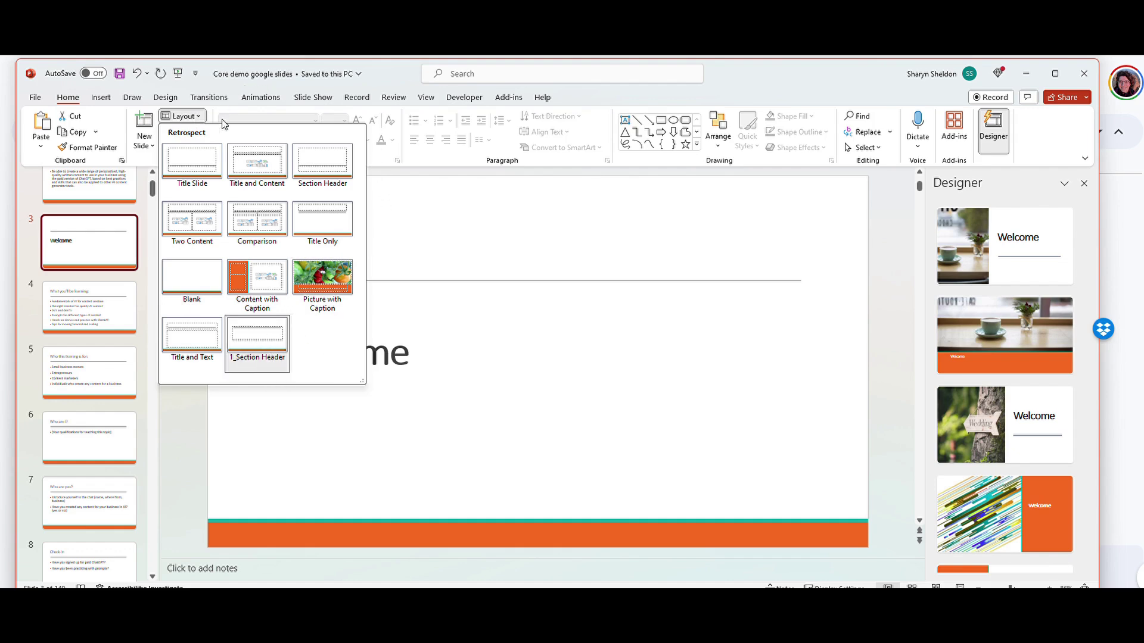
scroll(224, 124, "down", 3)
In Slide Master, shorten the last layout's title placeholder from the bottom so it sits under the top line
left_click(425, 97)
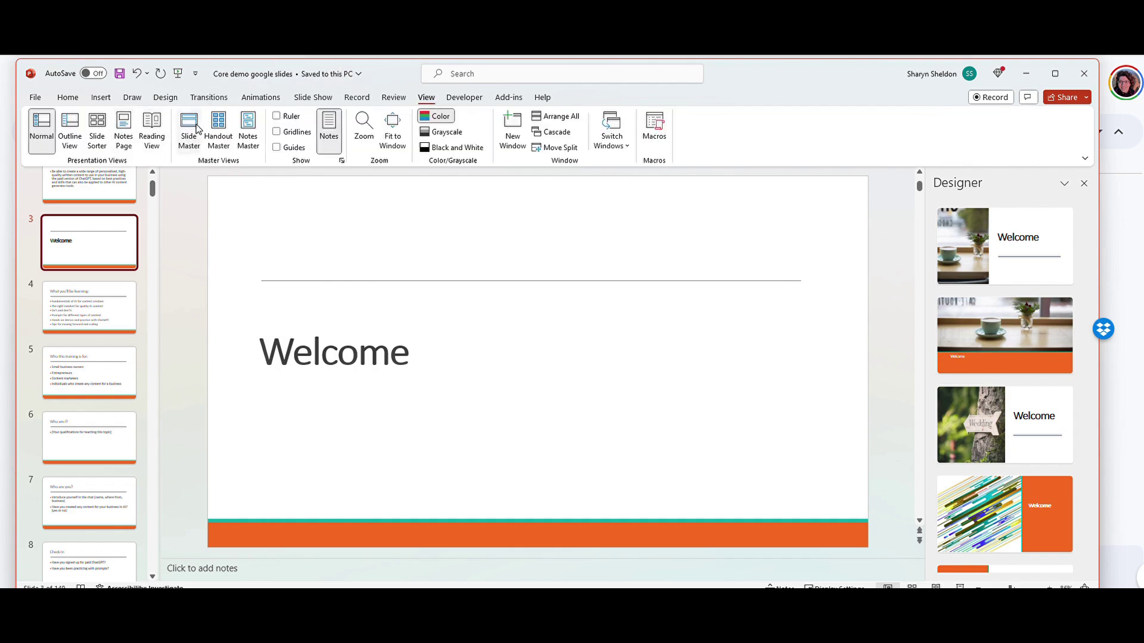
left_click(188, 131)
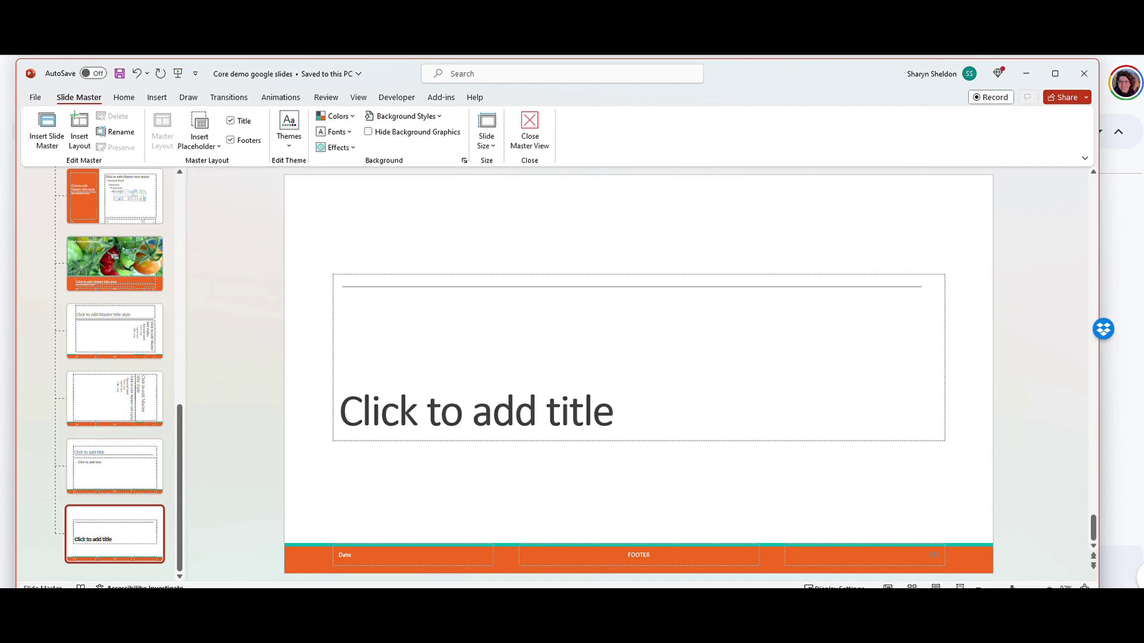
left_click(403, 413)
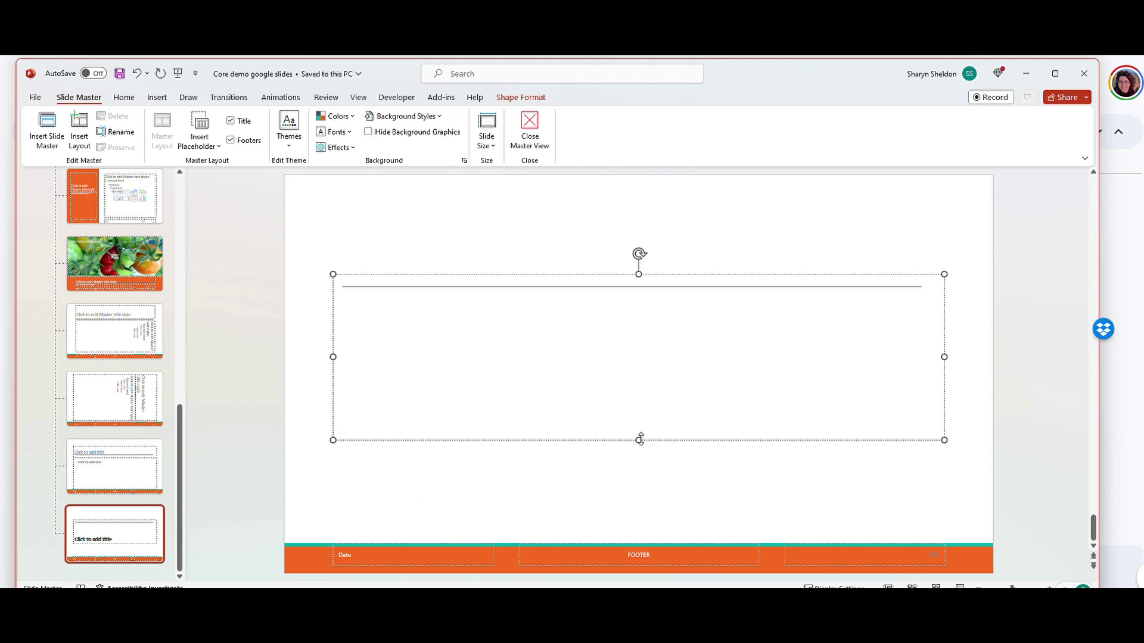
left_click(575, 506)
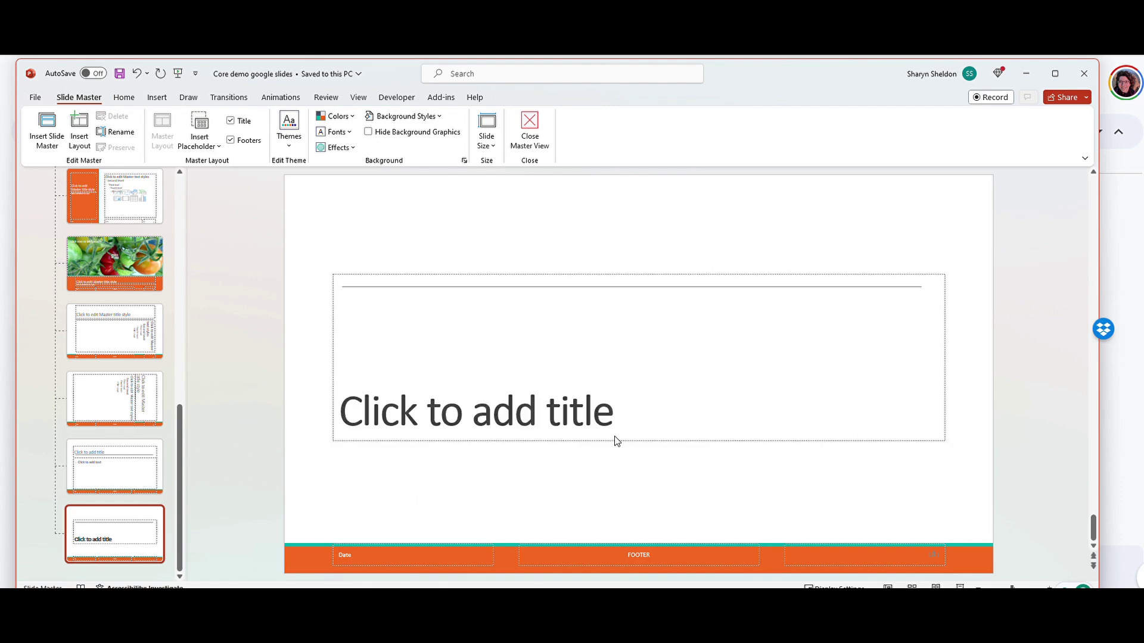
left_click(616, 441)
left_click_drag(636, 441, 646, 365)
left_click(453, 420)
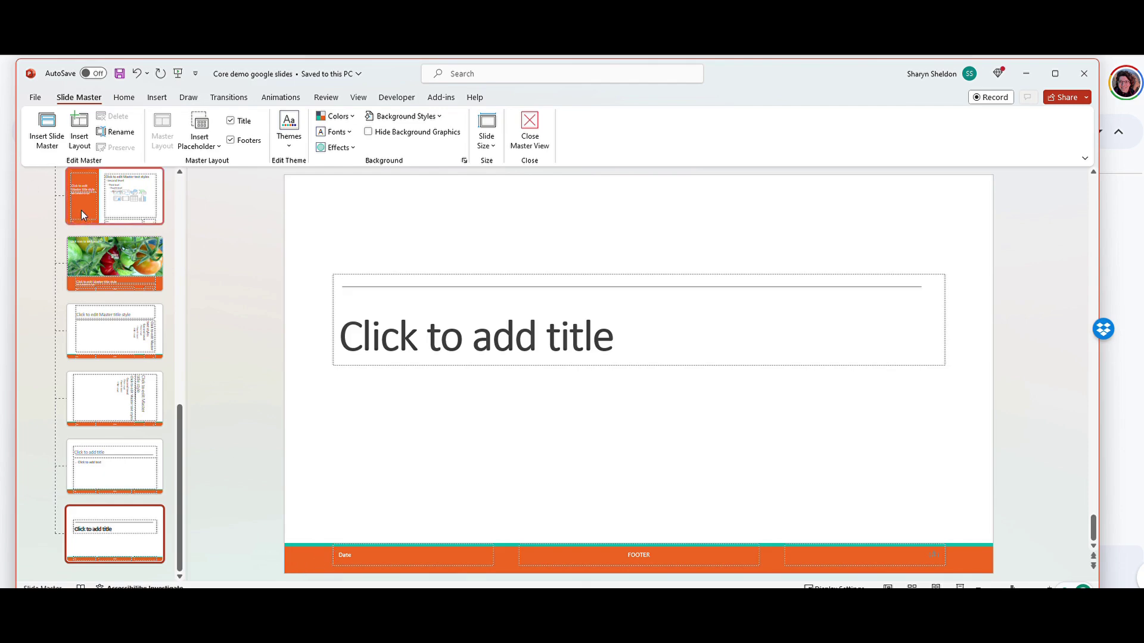
Fill the top-level slide master's orange footer bar with the dark blue theme colour
scroll(87, 202, "up", 10)
left_click(93, 195)
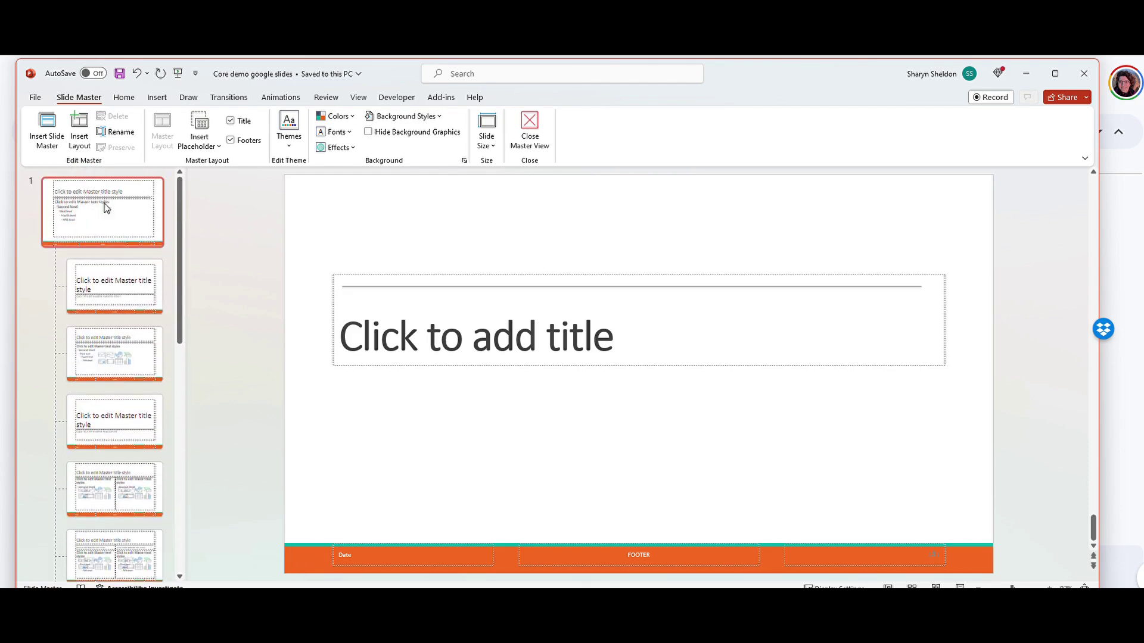
left_click(121, 228)
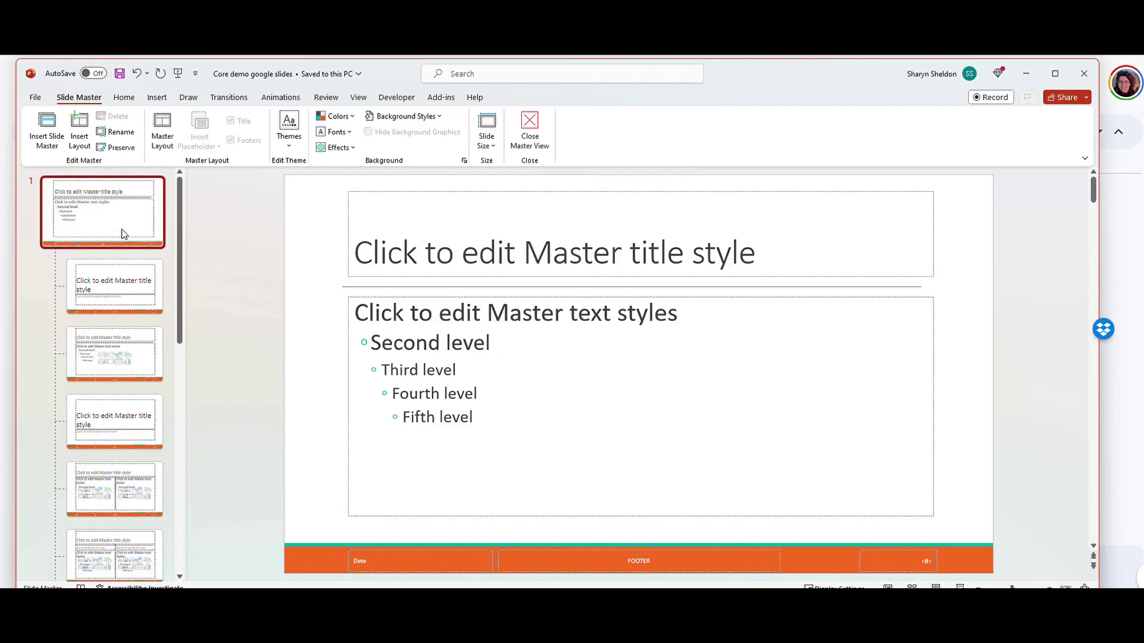
left_click(302, 570)
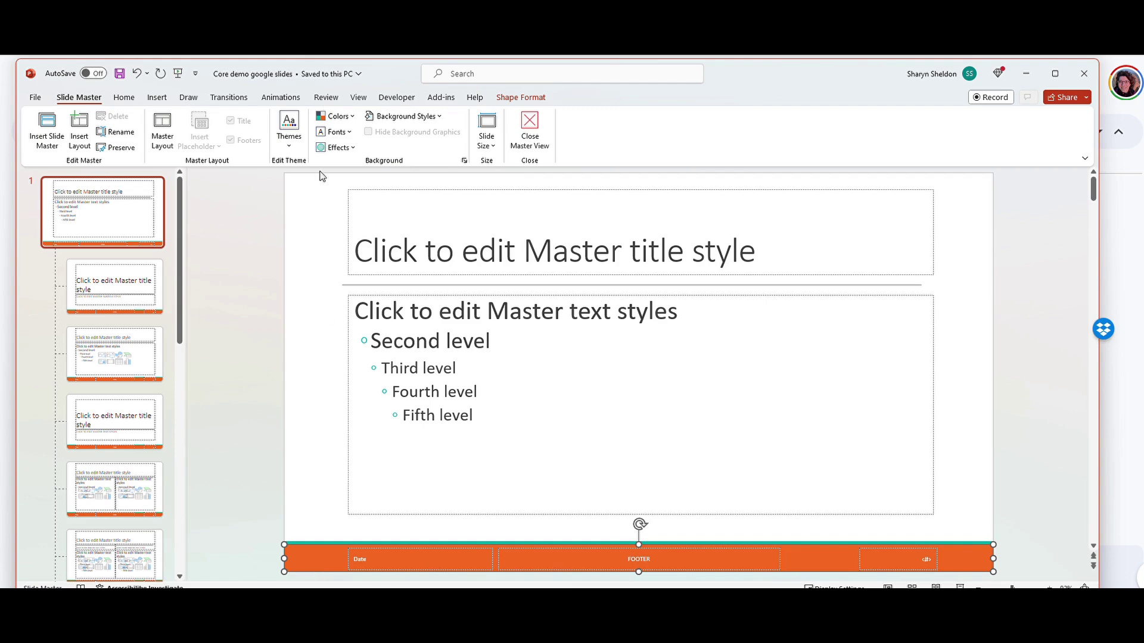
left_click(124, 98)
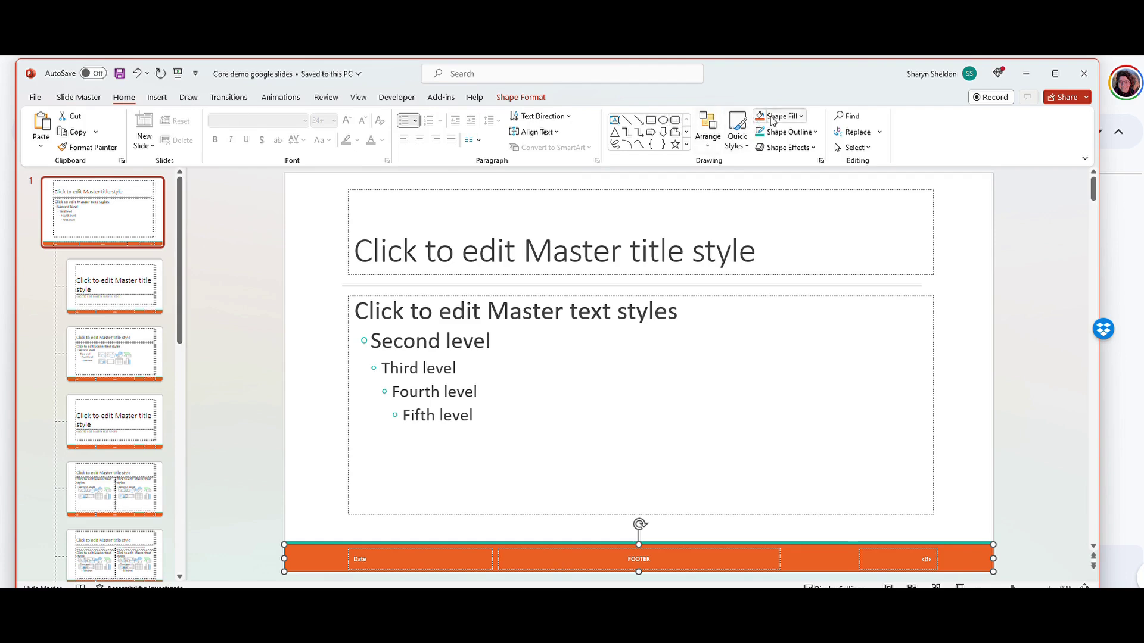
left_click(801, 117)
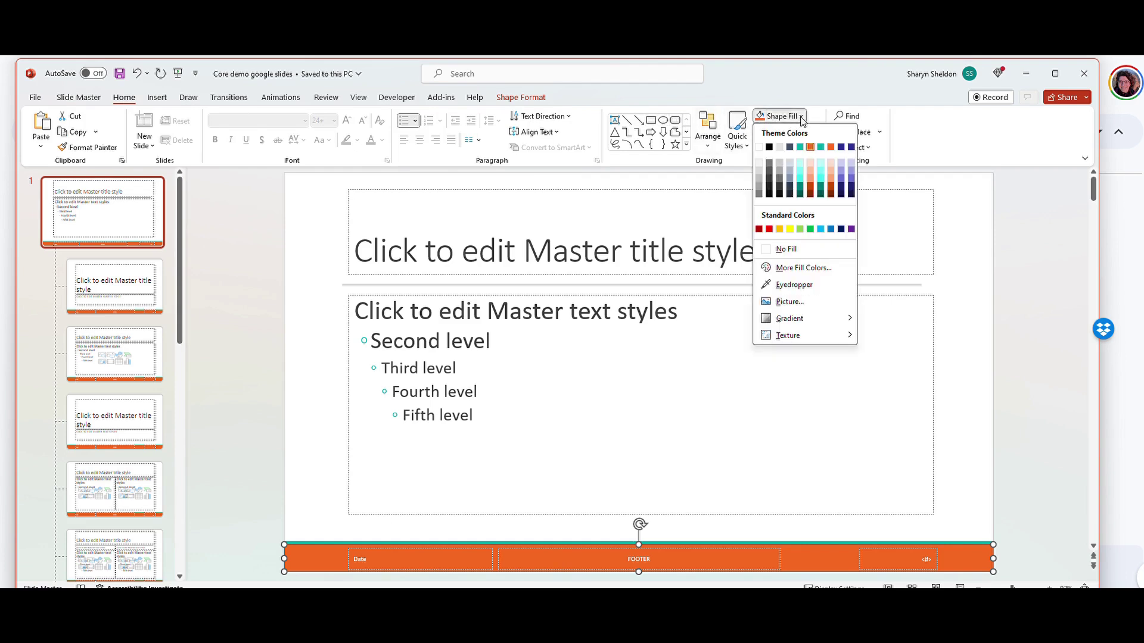
left_click(802, 117)
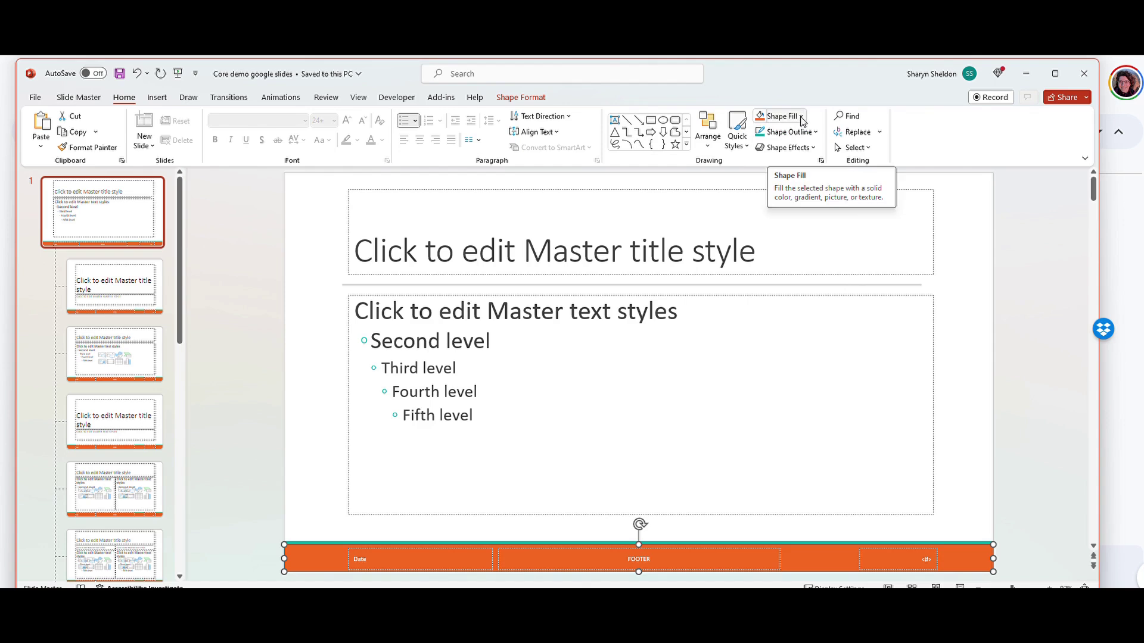
left_click(801, 117)
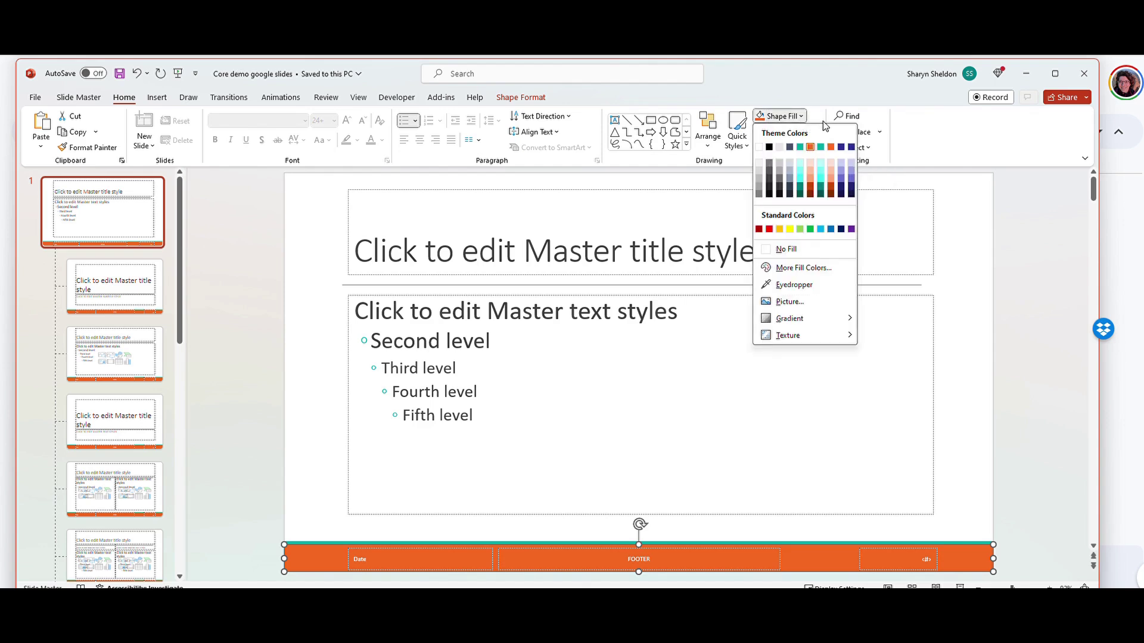
left_click(841, 149)
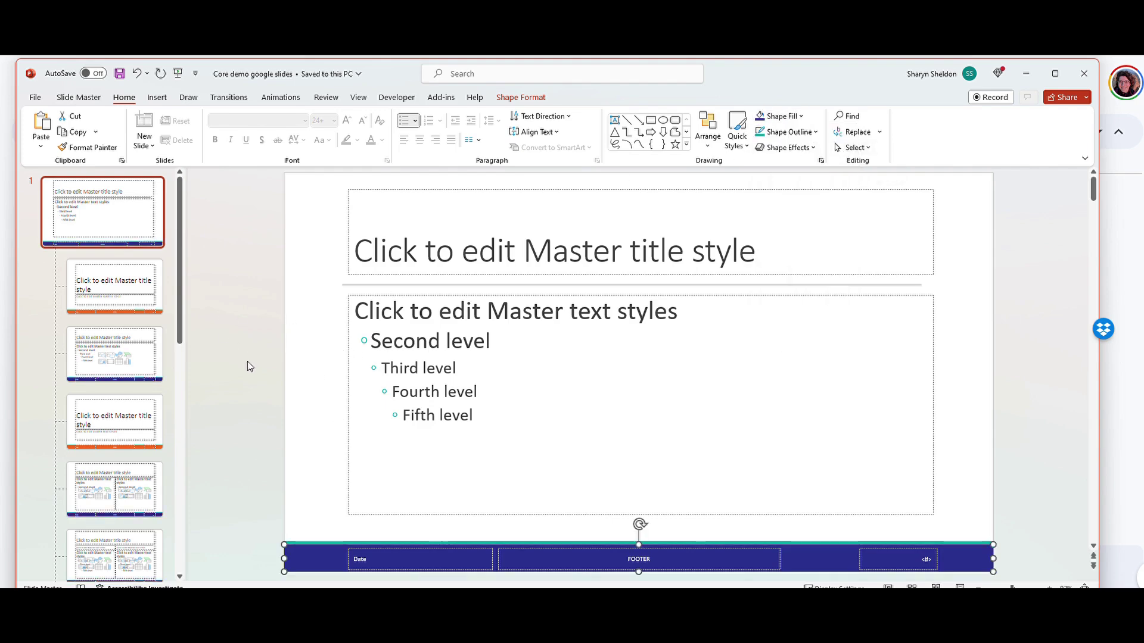
scroll(106, 365, "down", 5)
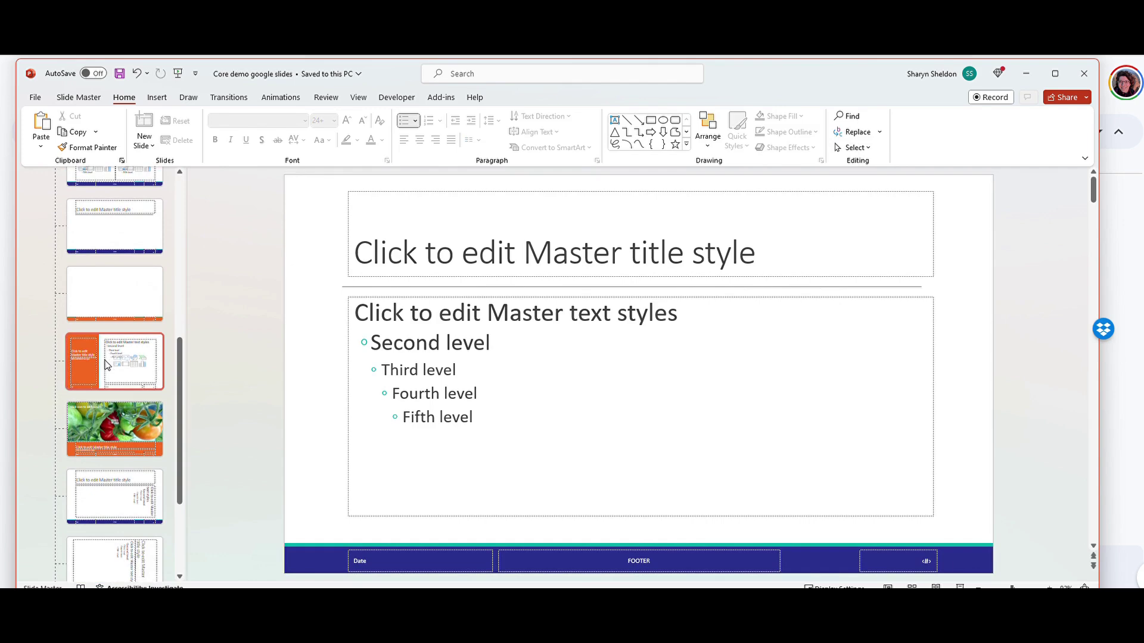
scroll(107, 359, "down", 3)
scroll(110, 350, "up", 15)
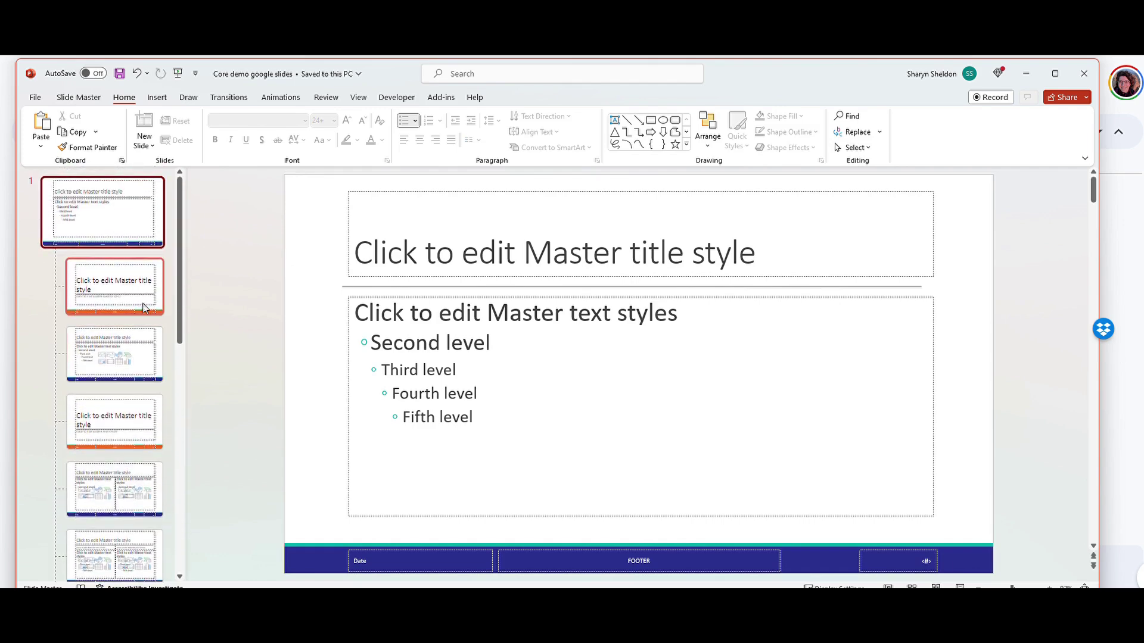
Make the footer bars on the Title Slide layout and one other layout dark blue, then close master view
left_click(145, 311)
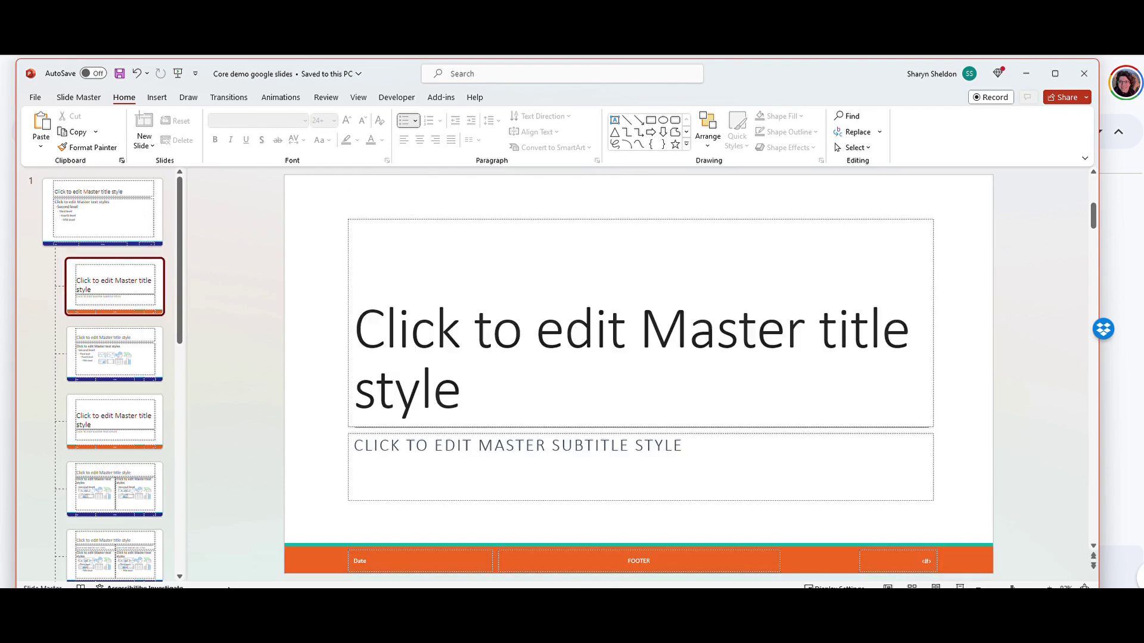
left_click(295, 562)
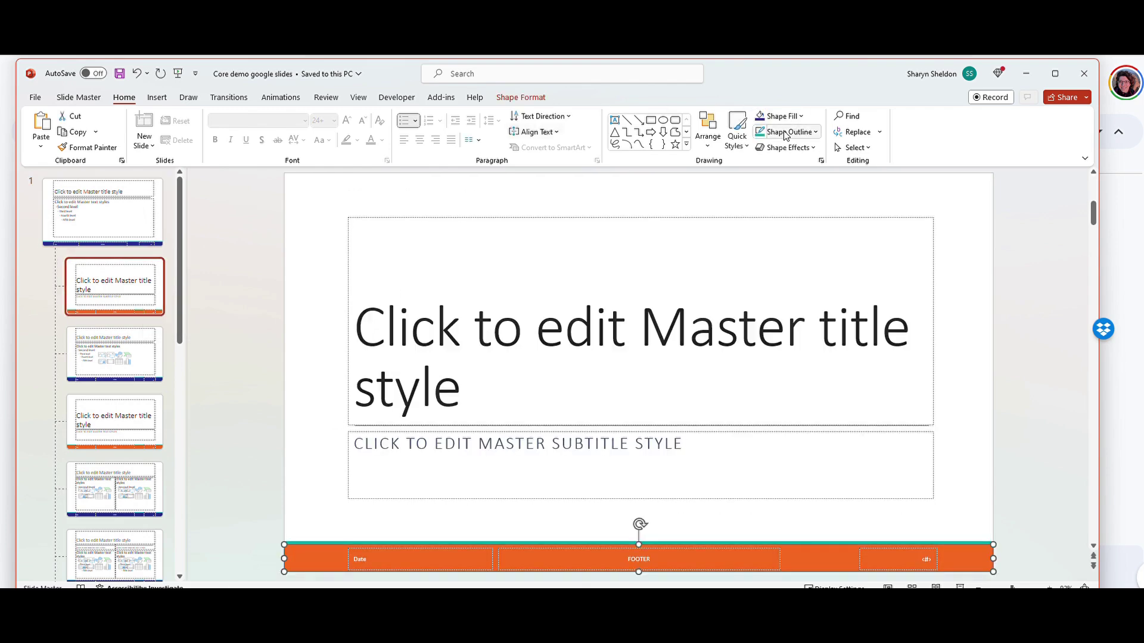
left_click(762, 122)
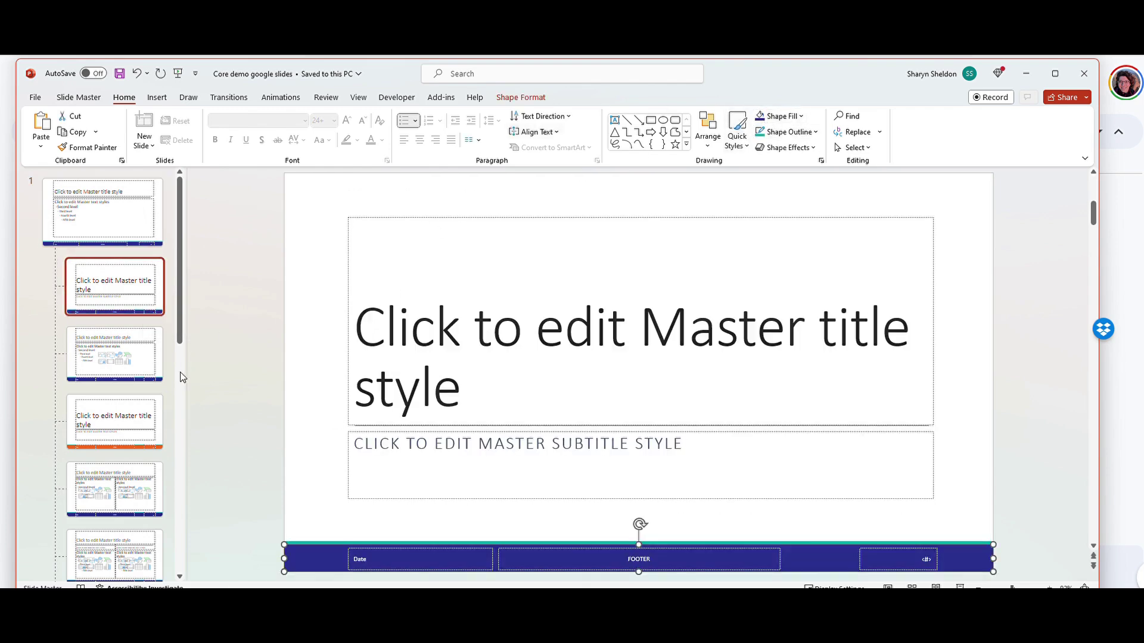
left_click(136, 450)
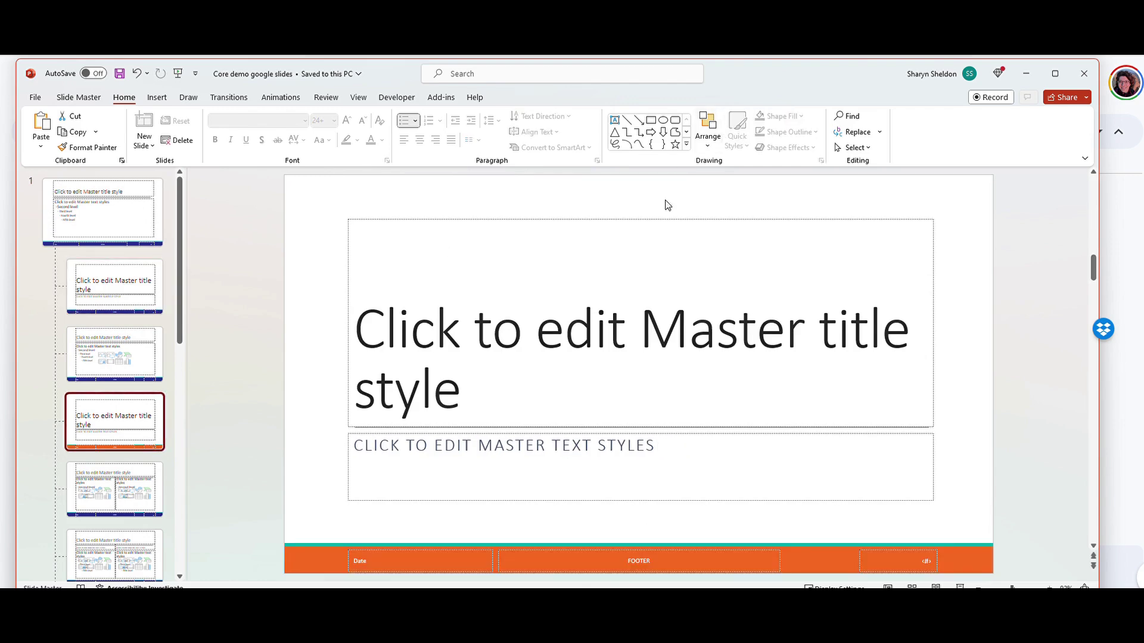
left_click(285, 548)
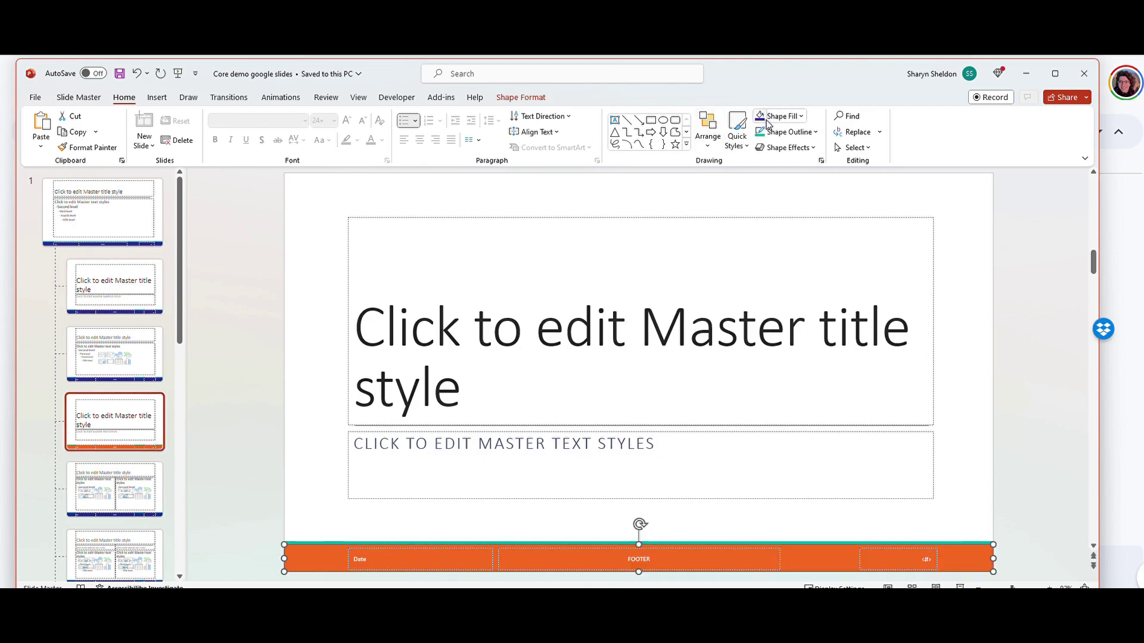
left_click(765, 116)
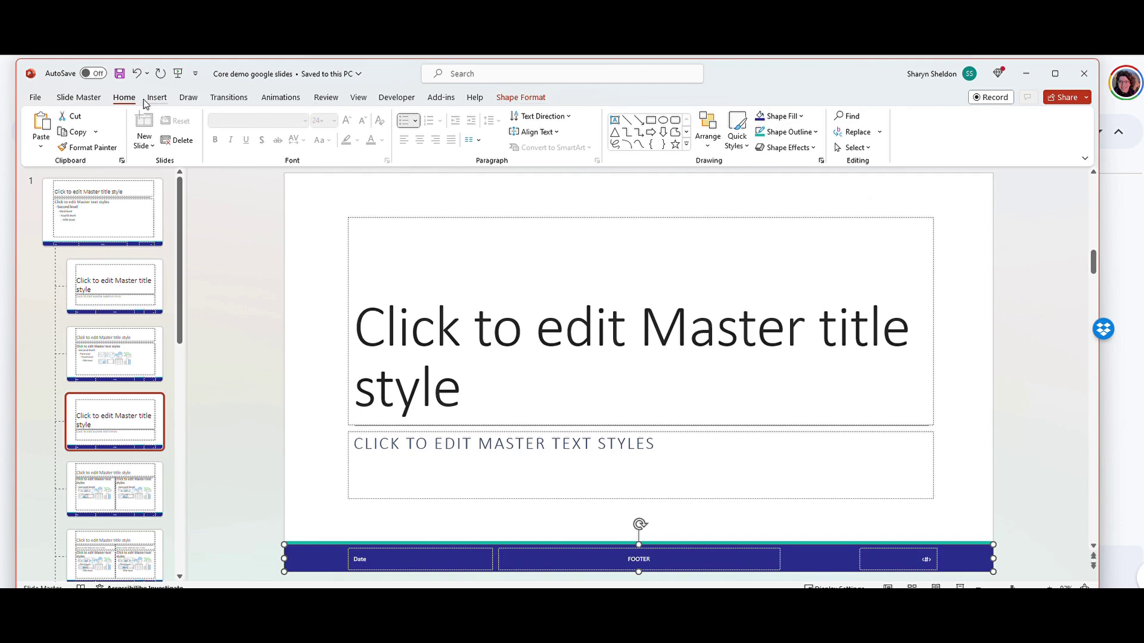
left_click(77, 99)
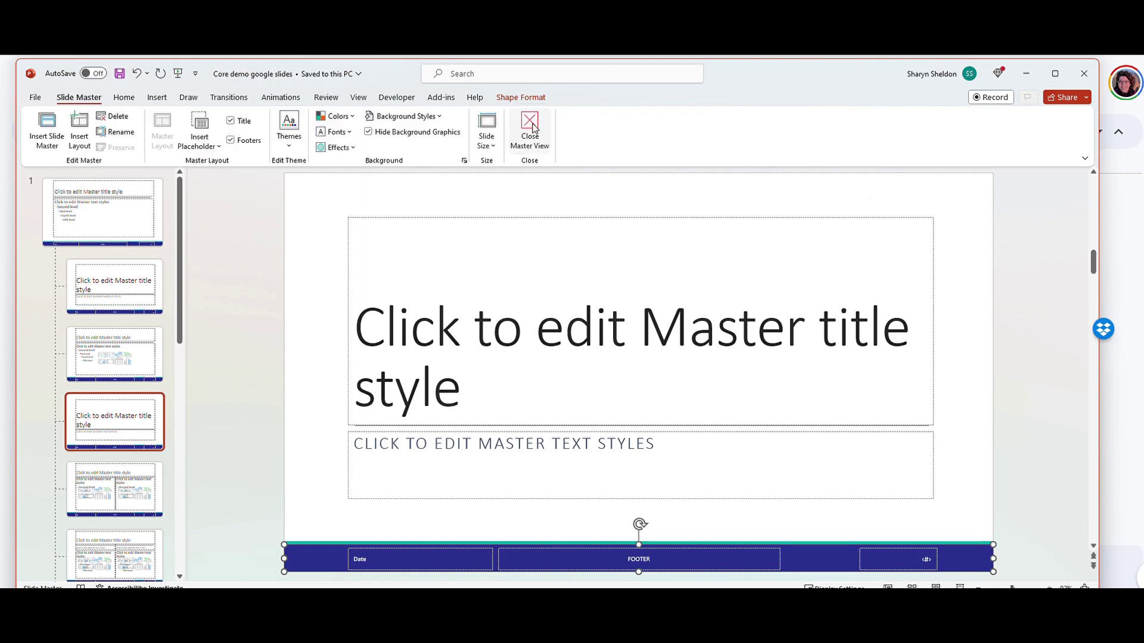
left_click(529, 130)
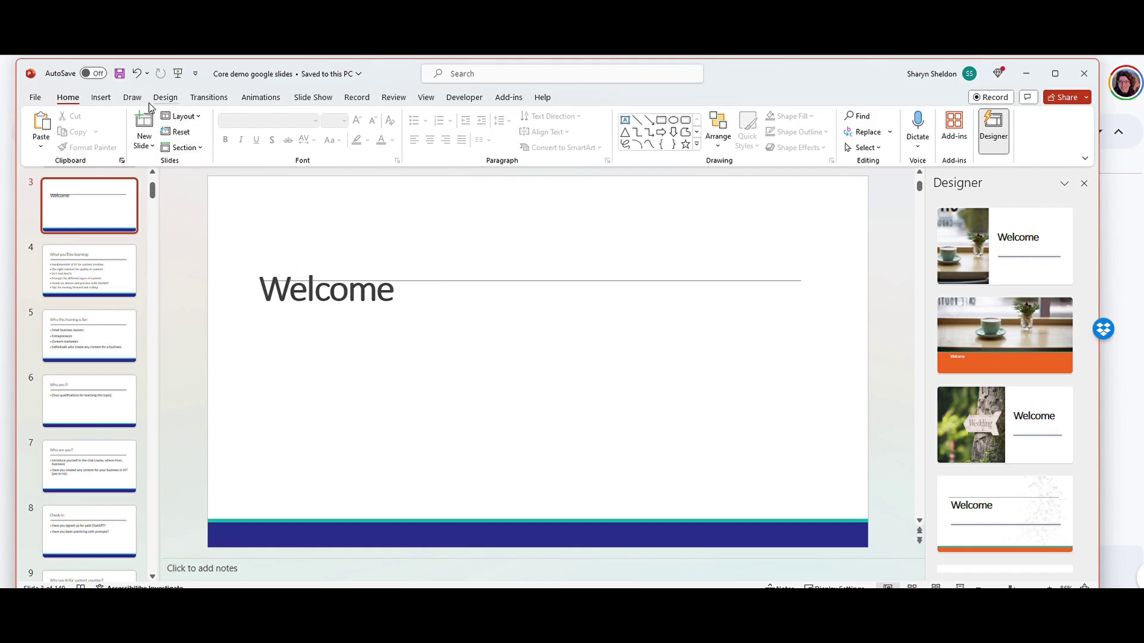
Move the Title Only layout's title box down below the divider line, then close master view
left_click(426, 98)
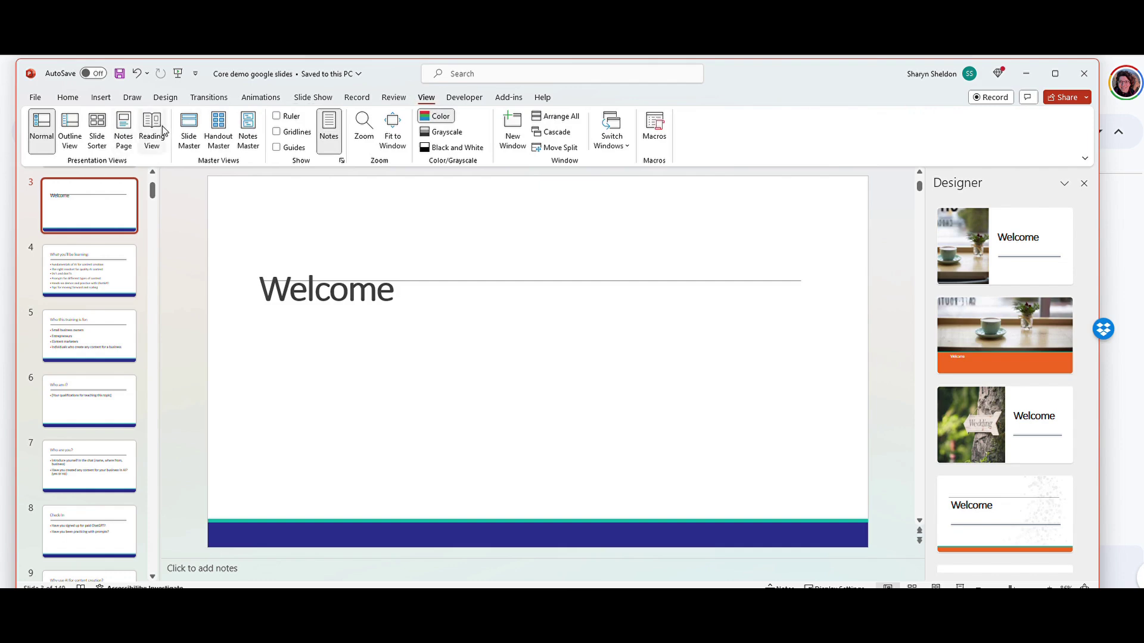
left_click(189, 131)
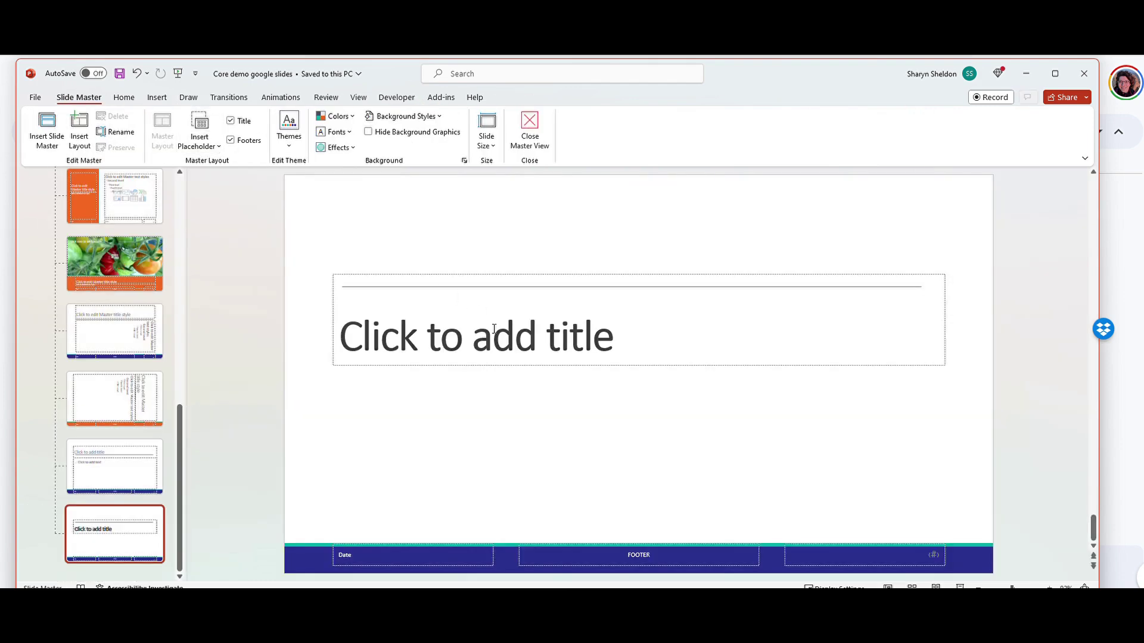
left_click(493, 329)
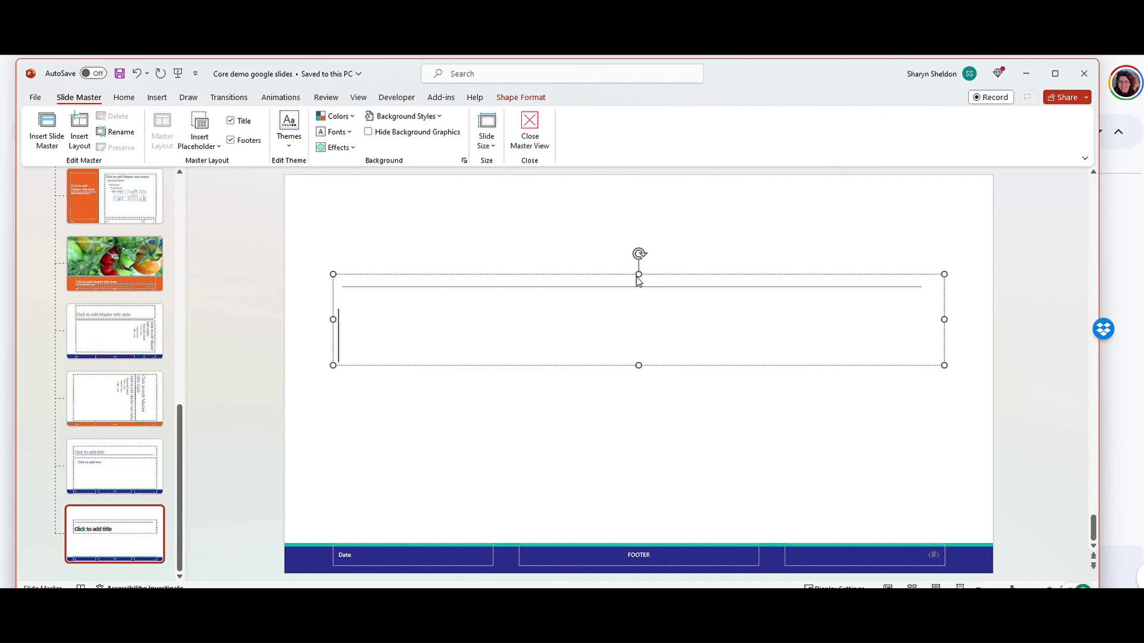
left_click_drag(638, 274, 639, 301)
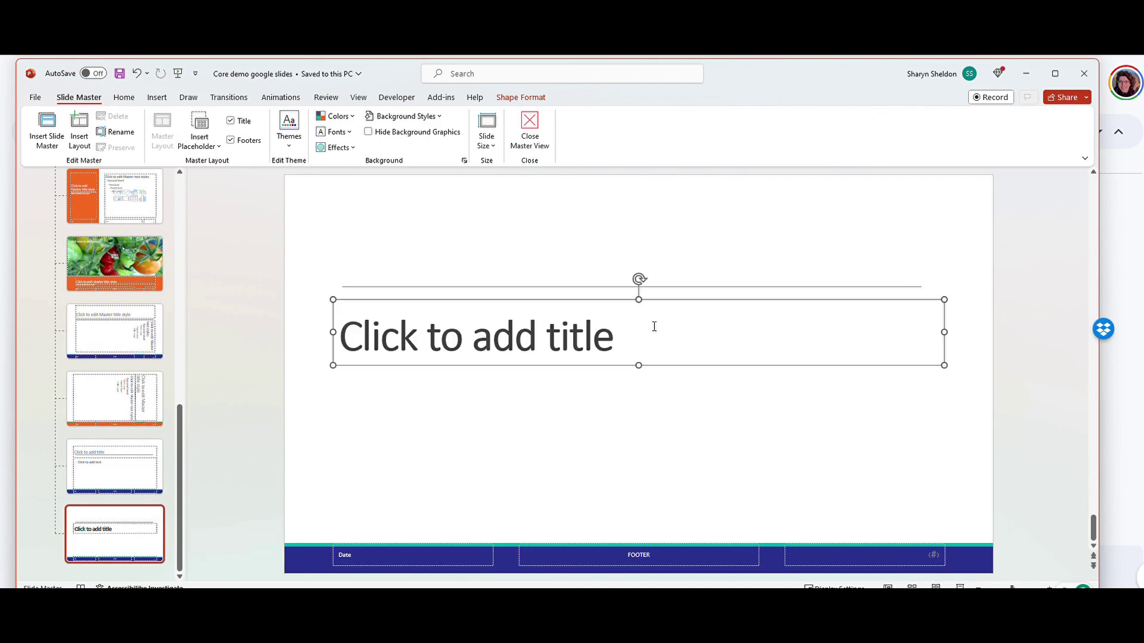
left_click_drag(655, 363, 655, 373)
left_click(529, 128)
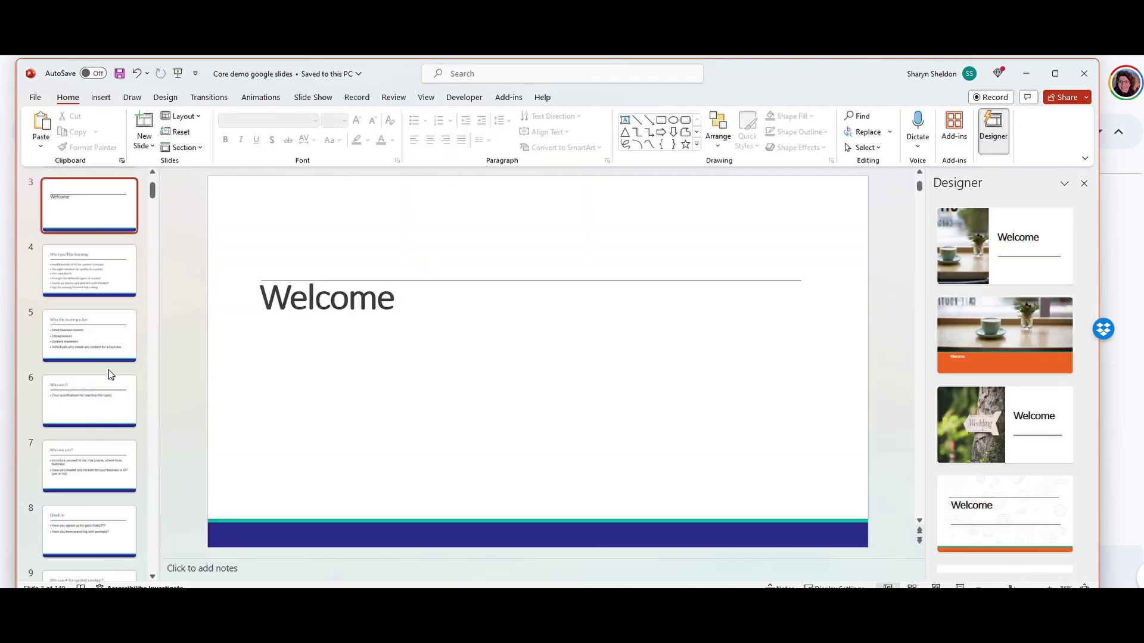
Apply the coffee-cup photo design to Welcome and the colourful abstract design to slide 11, Introduction
left_click(1042, 242)
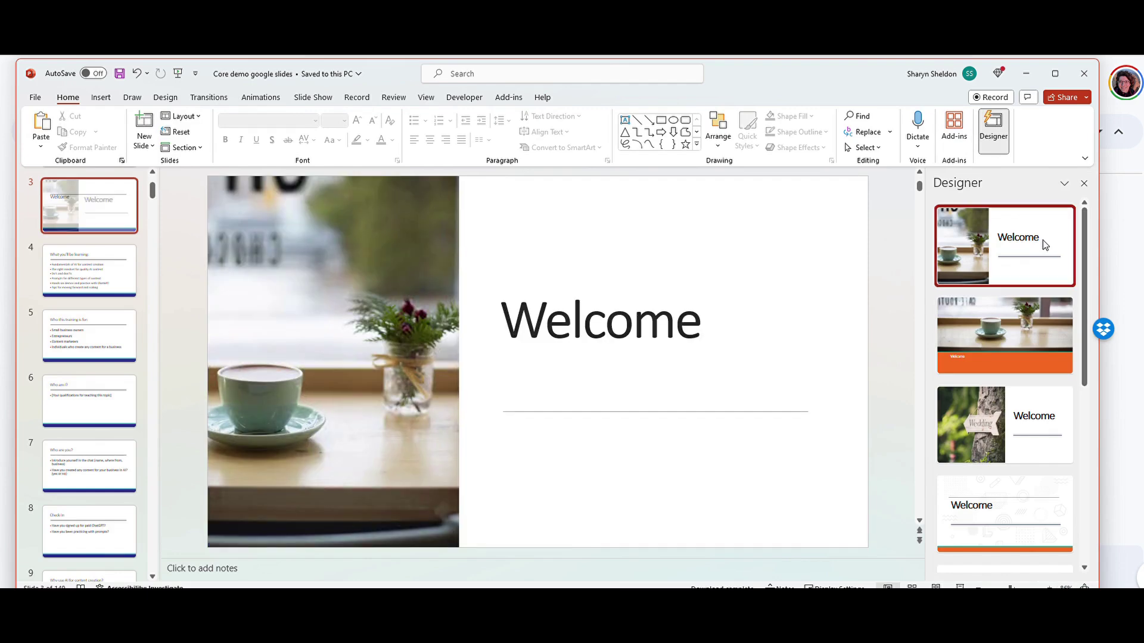
scroll(1025, 343, "down", 1)
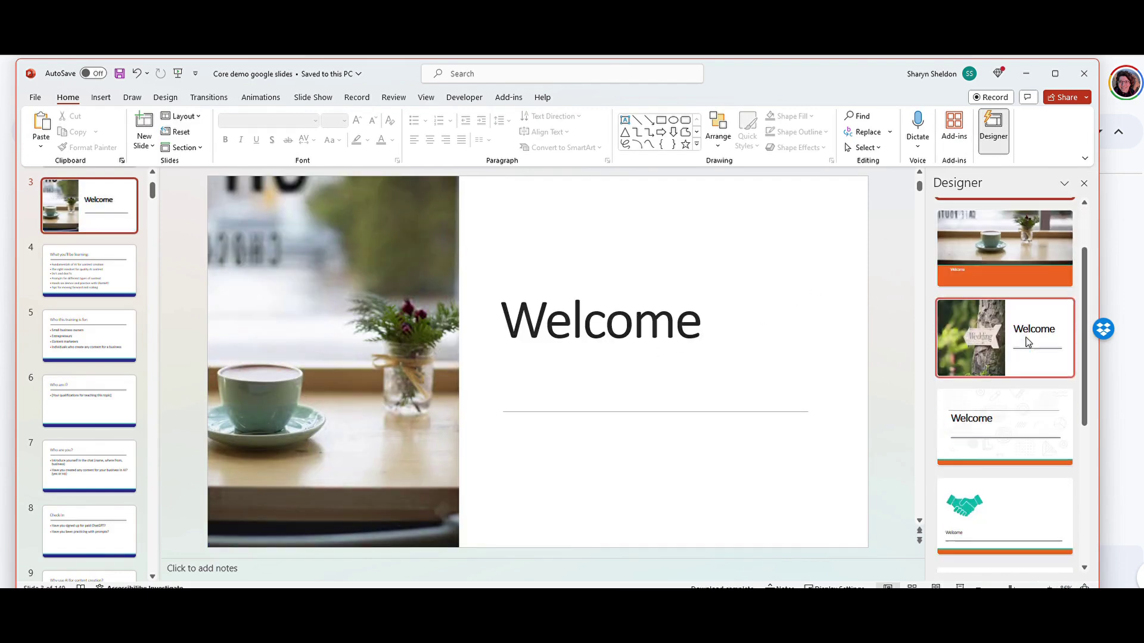
left_click(104, 403)
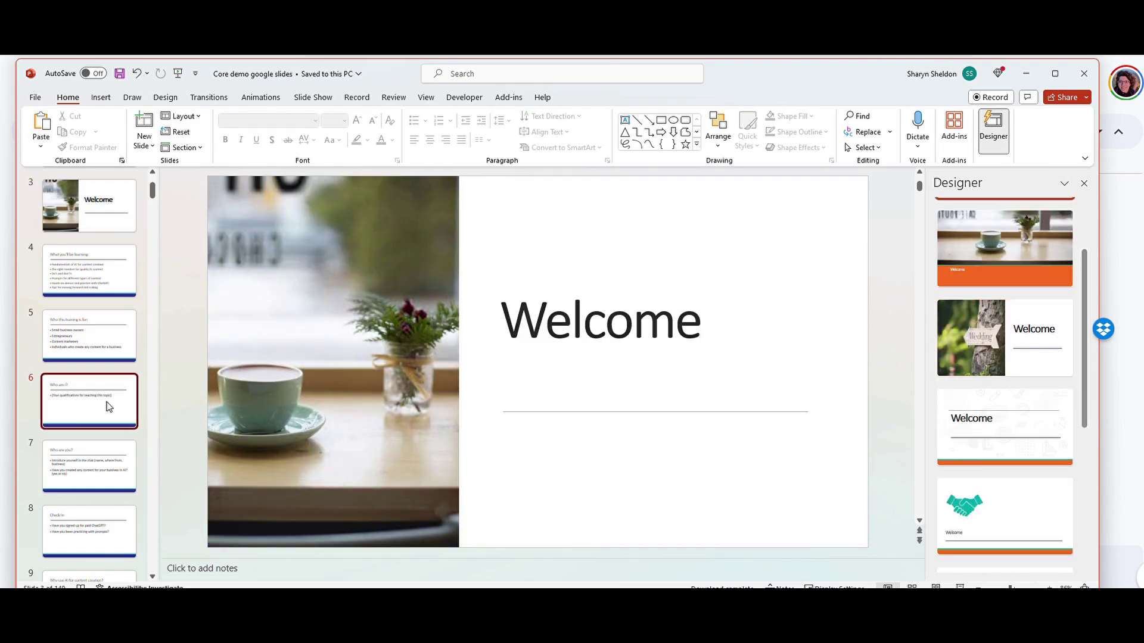
scroll(104, 403, "down", 5)
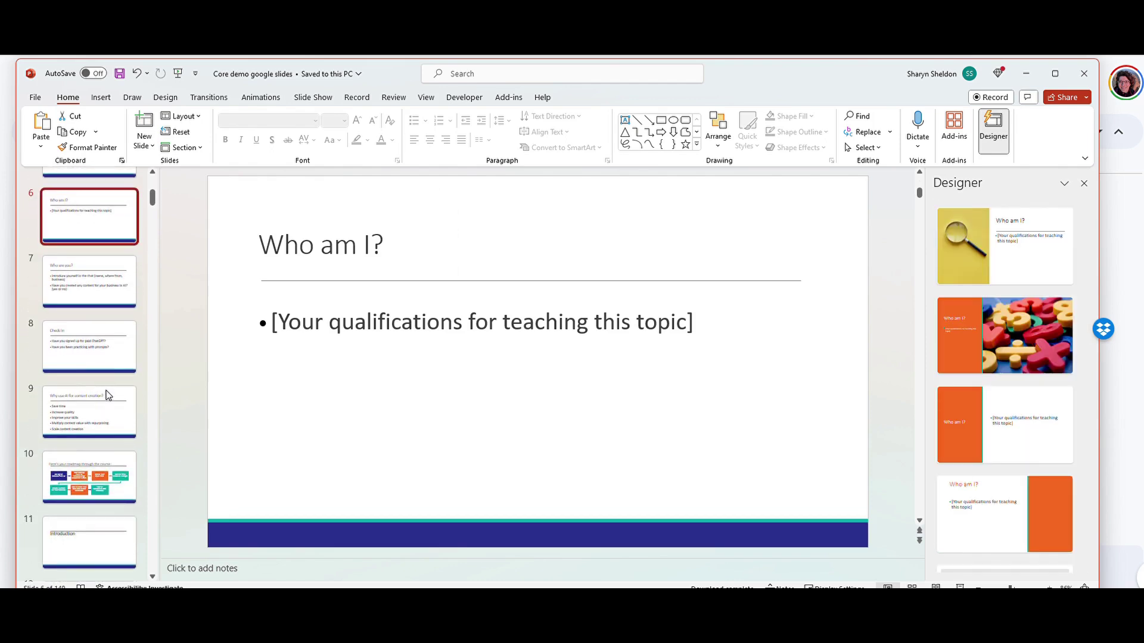
left_click(109, 390)
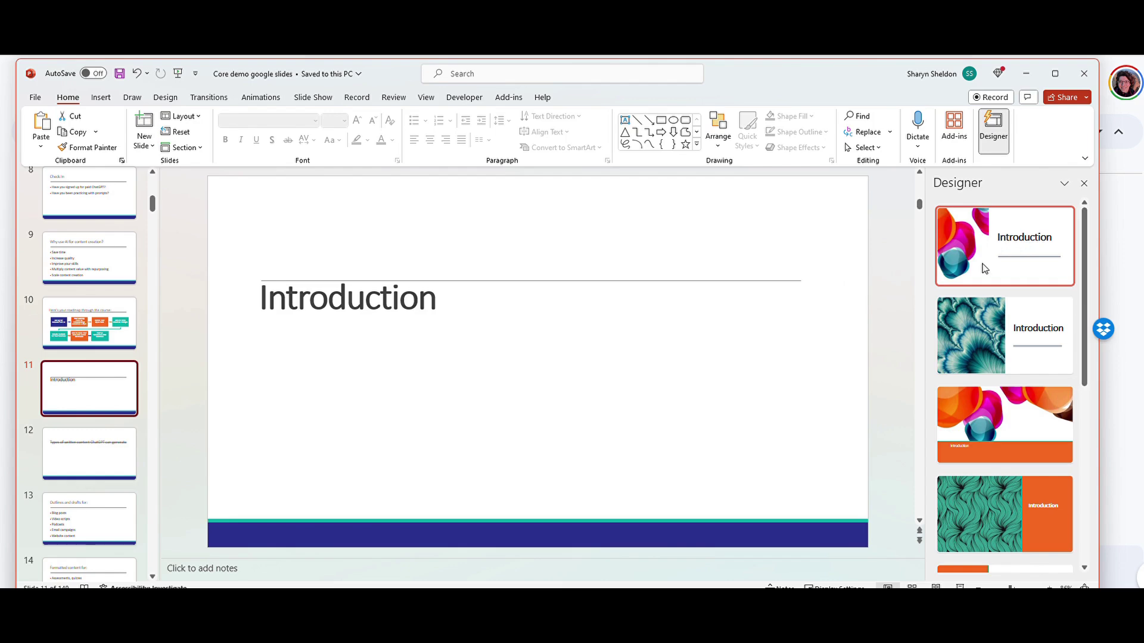
left_click(983, 264)
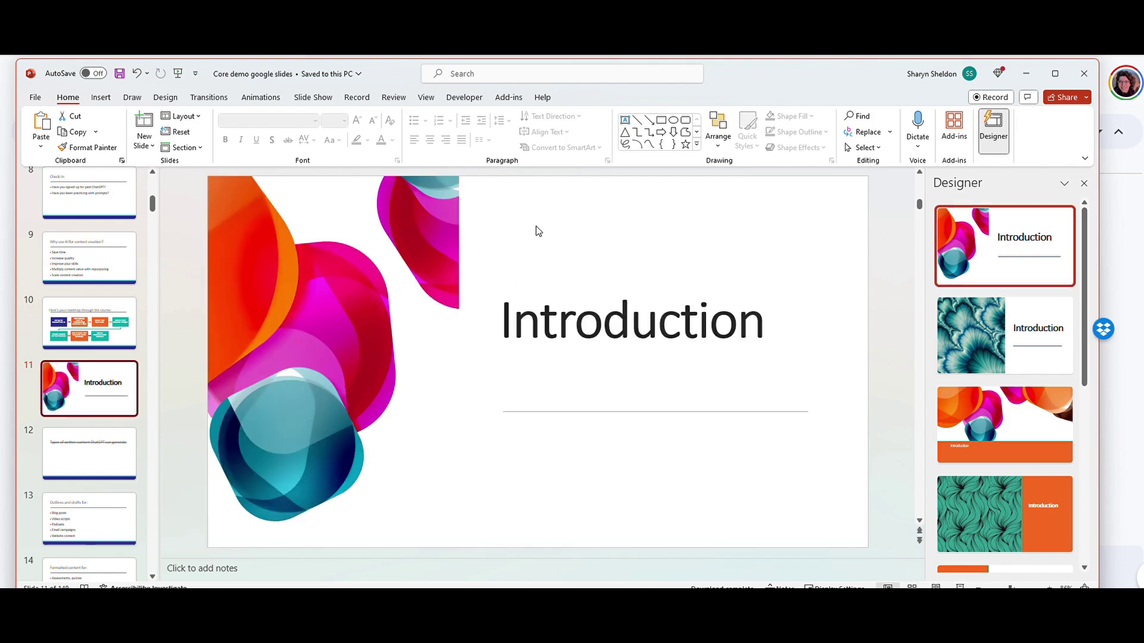